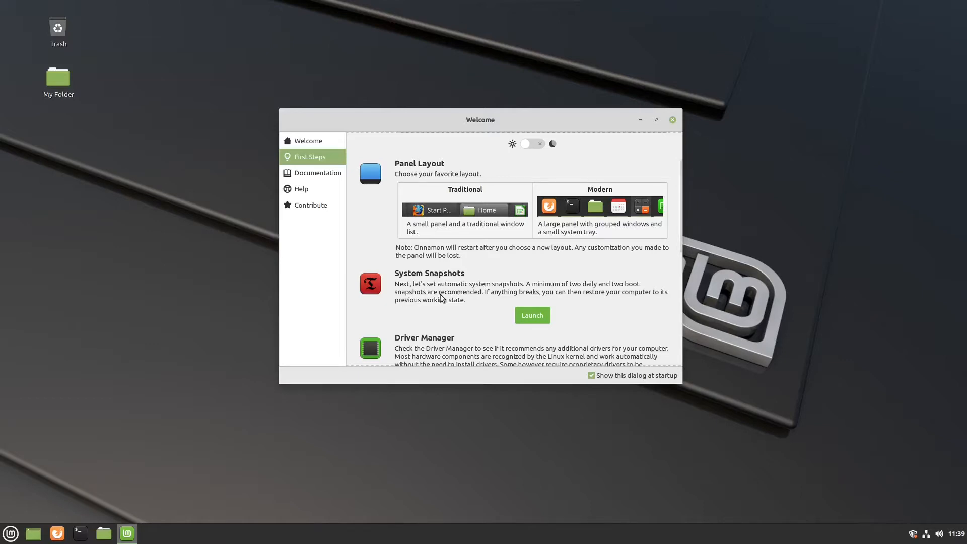
# Review the First Steps, Documentation, Help and Contribute pages of the Welcome window and minimize it.
pyautogui.scroll(-3, 446, 295)
pyautogui.scroll(-2, 442, 298)
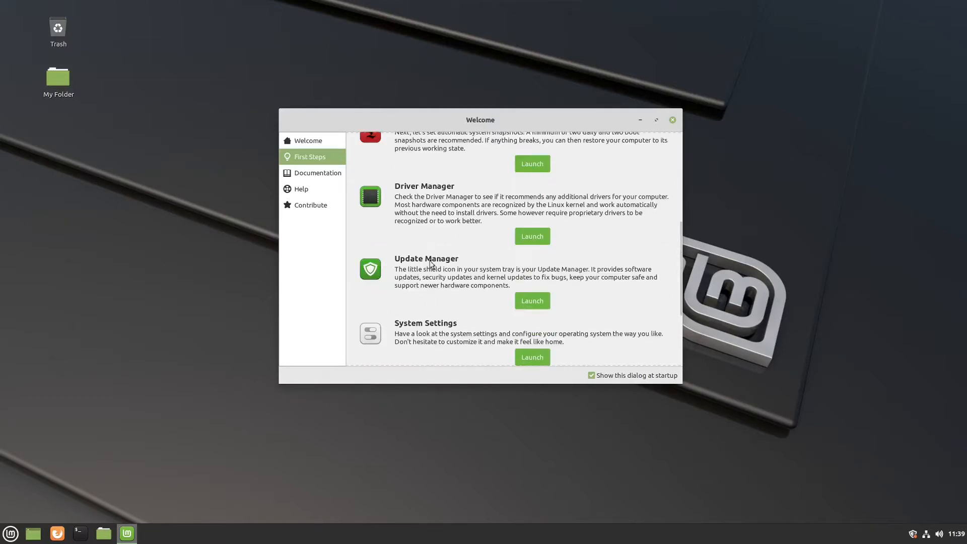
pyautogui.scroll(-2, 417, 271)
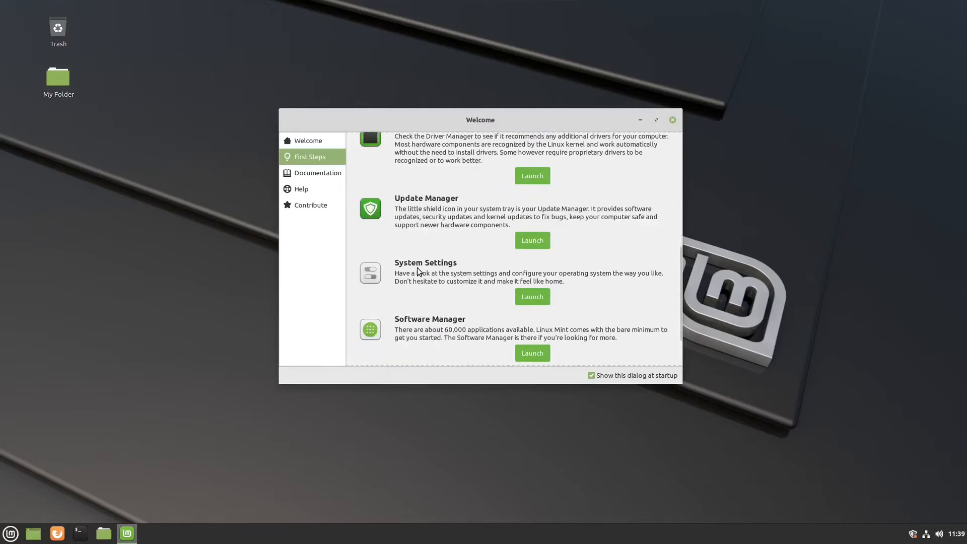
pyautogui.scroll(-1, 417, 271)
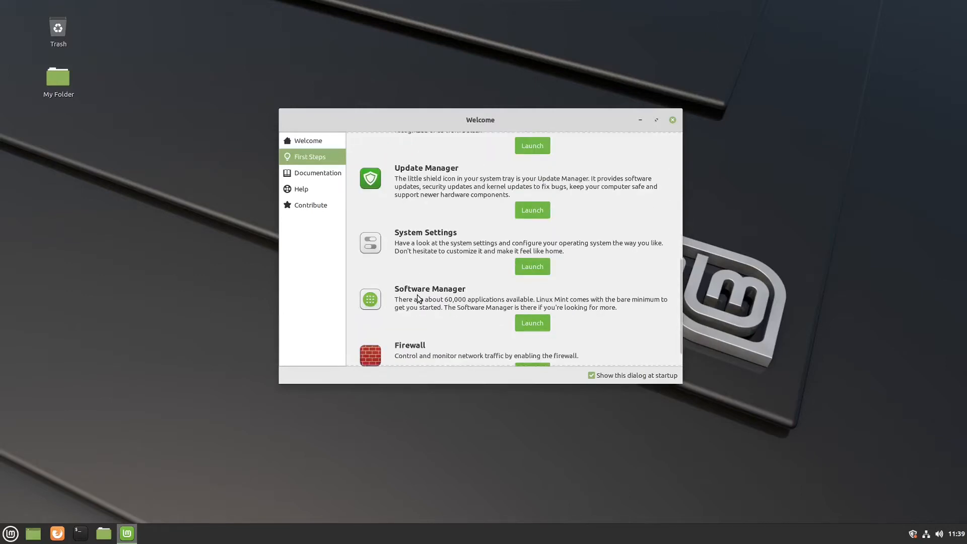
pyautogui.scroll(-1, 417, 295)
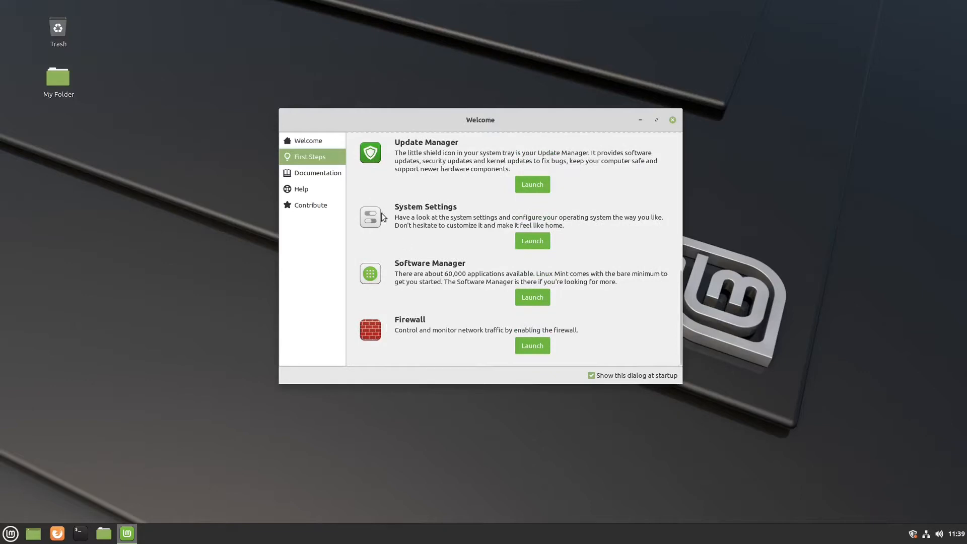
pyautogui.click(297, 175)
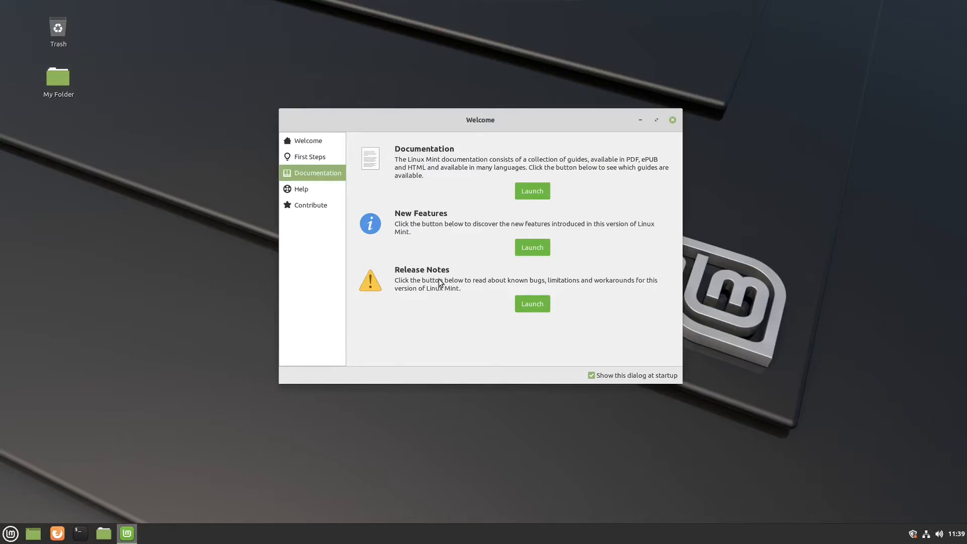
pyautogui.click(299, 190)
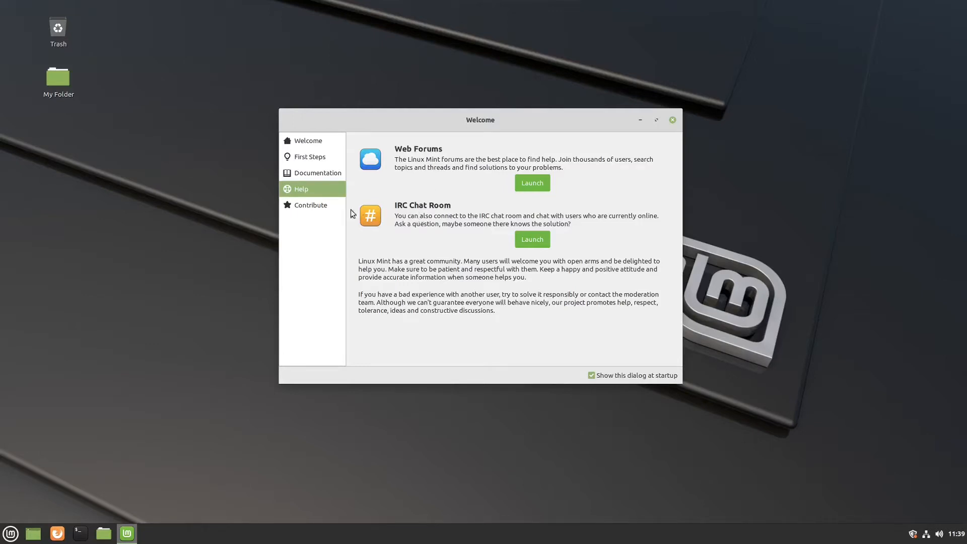
pyautogui.click(287, 210)
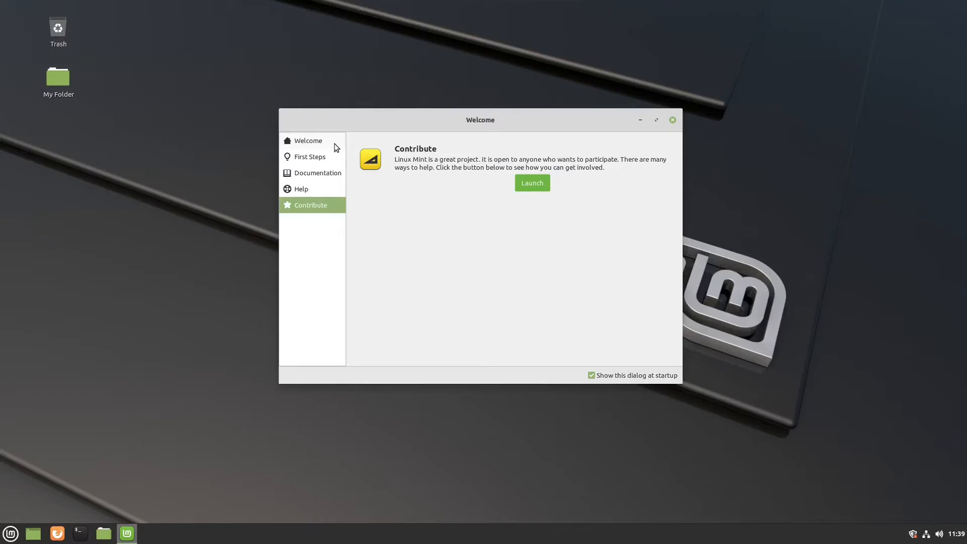
pyautogui.click(639, 121)
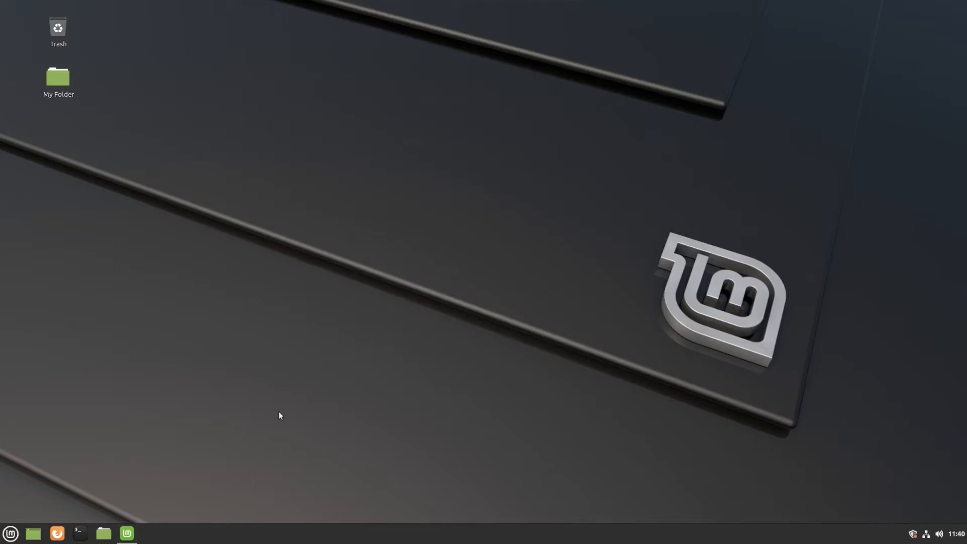
# Bring back the Welcome window, look over the tools offered under First Steps, and minimize it again.
pyautogui.click(127, 533)
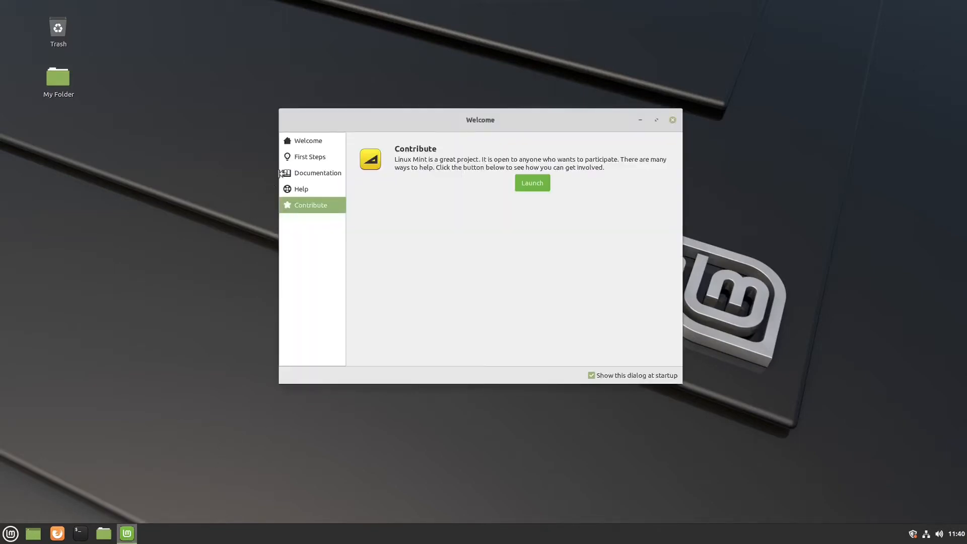
pyautogui.click(299, 159)
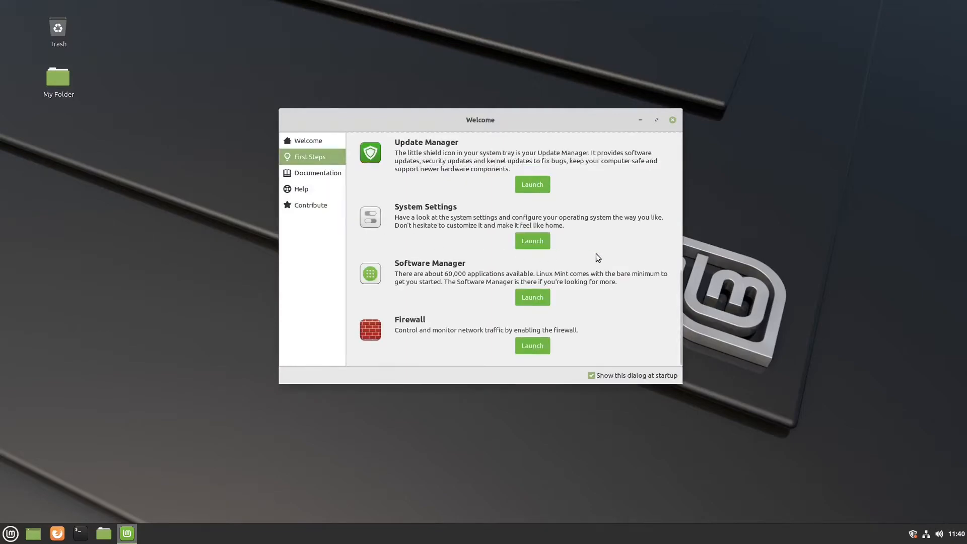
pyautogui.scroll(5, 596, 254)
pyautogui.scroll(1, 596, 254)
pyautogui.scroll(-1, 596, 255)
pyautogui.scroll(-1, 596, 254)
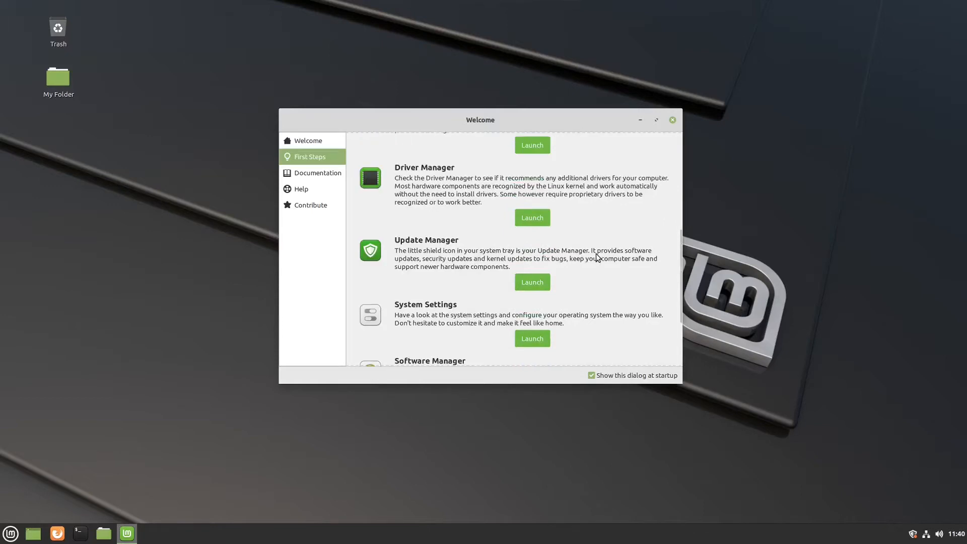
pyautogui.click(641, 120)
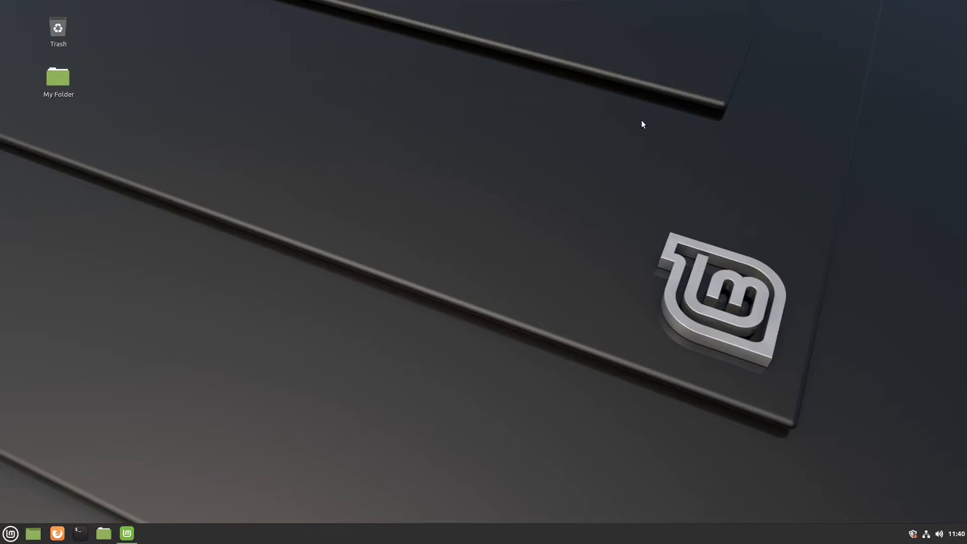
# Install the pending curl and google-chrome-stable updates in Update Manager, authenticating with the account password, and close it.
pyautogui.click(913, 535)
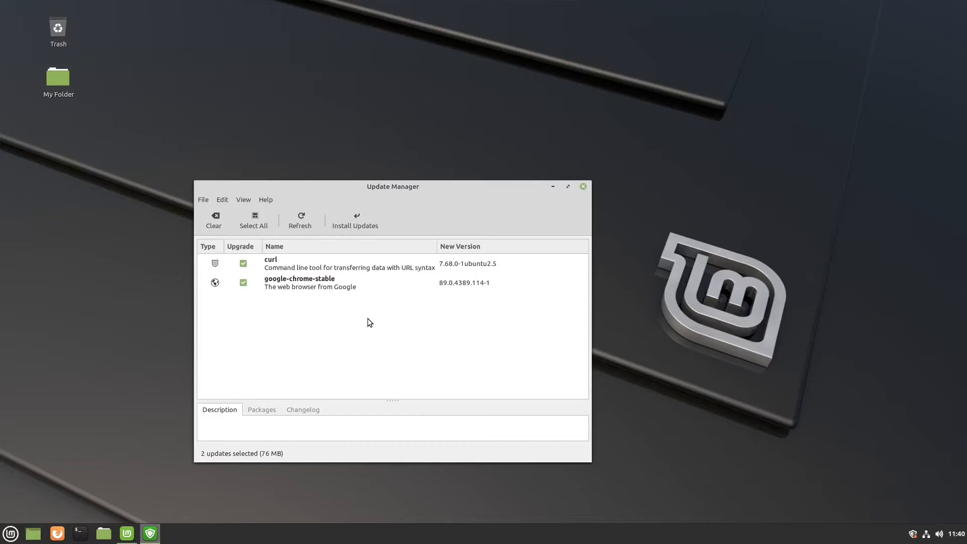
pyautogui.click(364, 224)
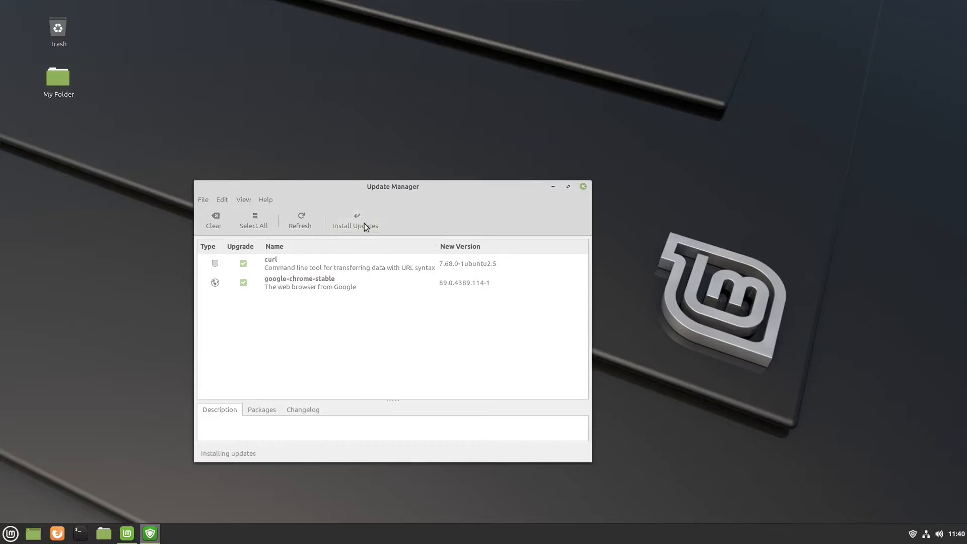
pyautogui.write('****')
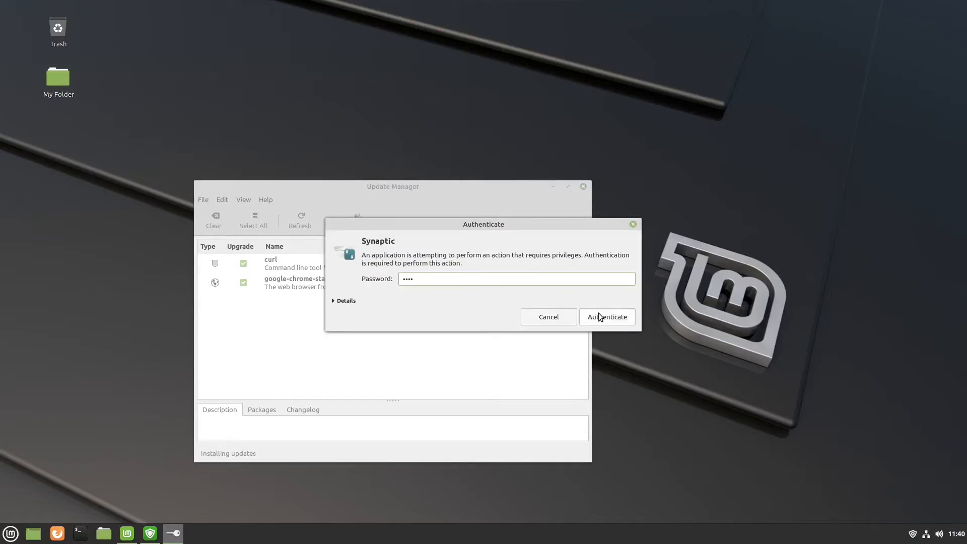
pyautogui.click(599, 316)
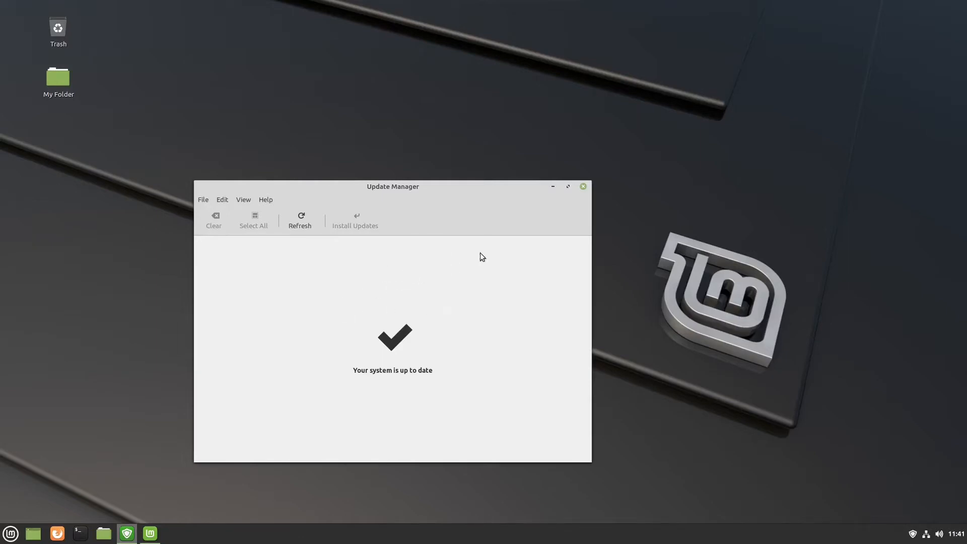
pyautogui.click(583, 187)
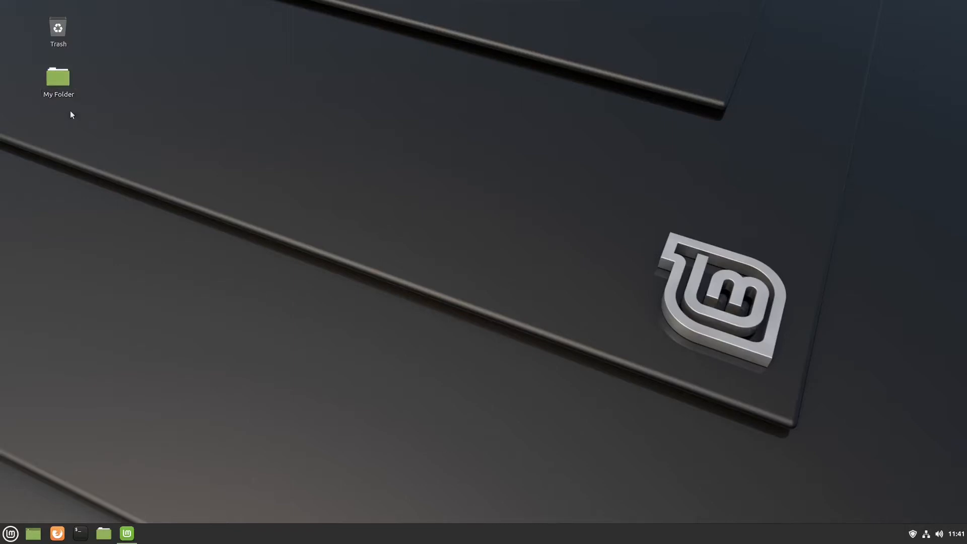
# Open the Desklets manager from the desktop, browse the desklets available for download, and close it.
pyautogui.rightClick(137, 81)
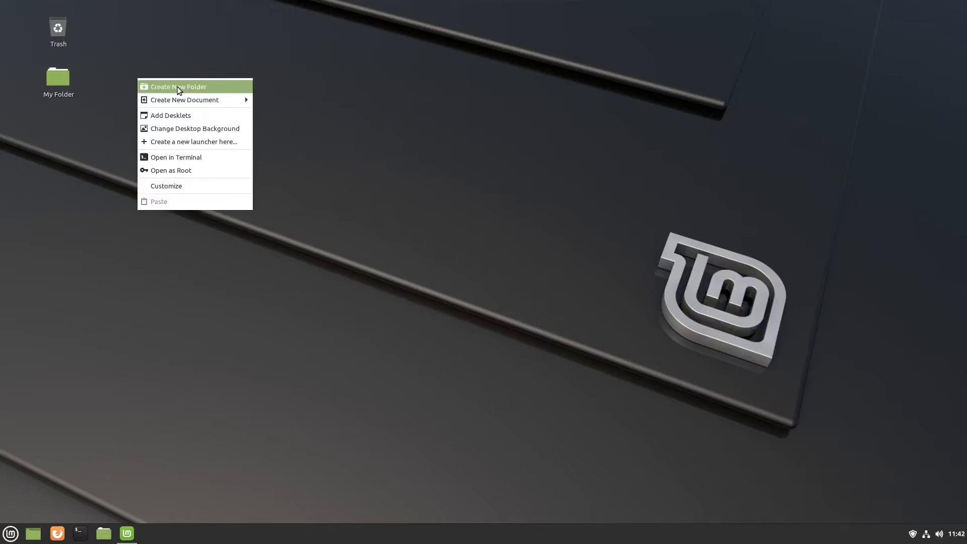
pyautogui.moveTo(181, 98)
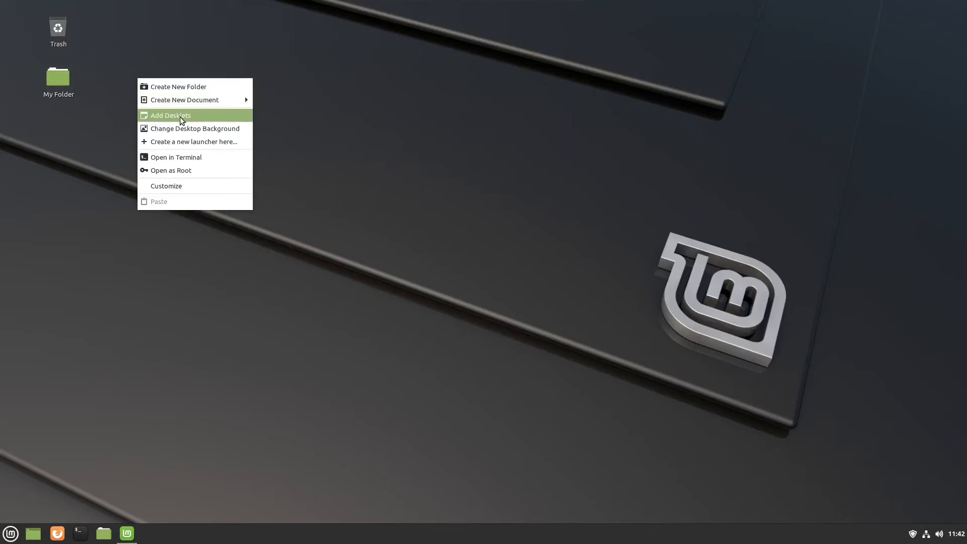
pyautogui.click(181, 116)
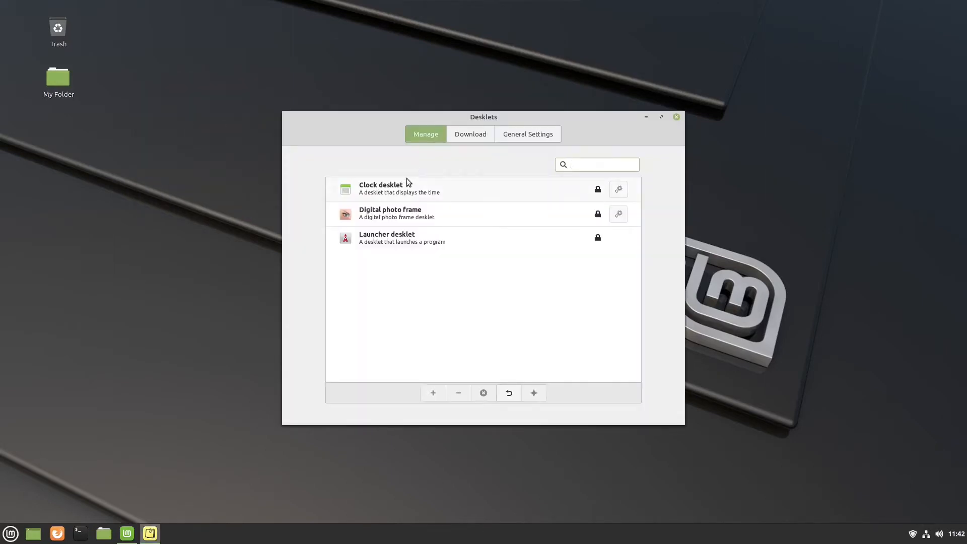
pyautogui.click(461, 139)
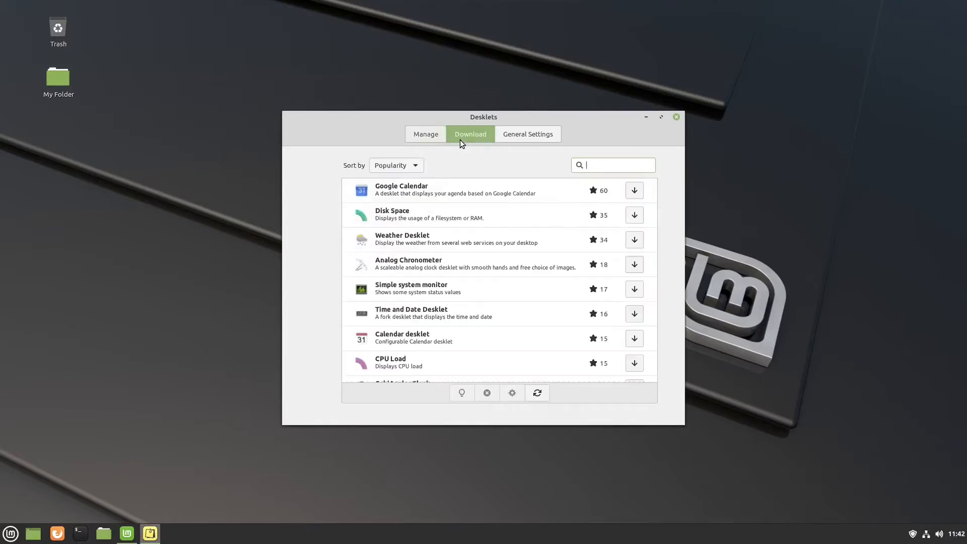
pyautogui.scroll(-5, 441, 275)
pyautogui.scroll(-5, 441, 274)
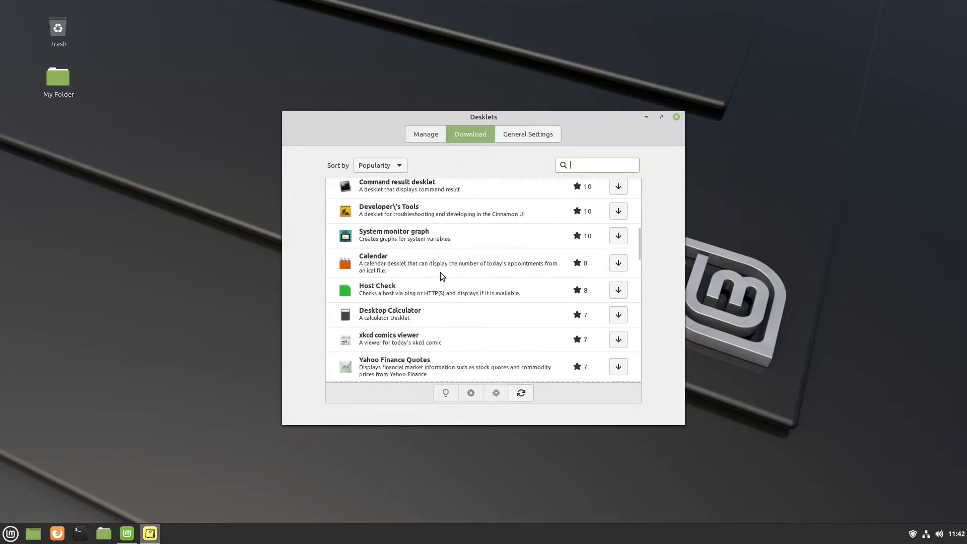
pyautogui.click(677, 117)
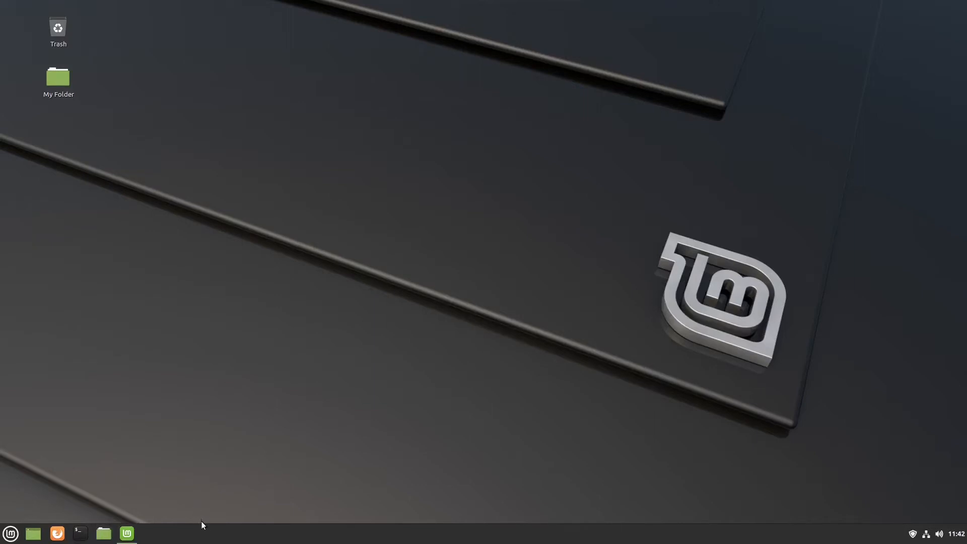
# Move the desktop panel to the top edge of the screen and from there to the left edge.
pyautogui.rightClick(205, 533)
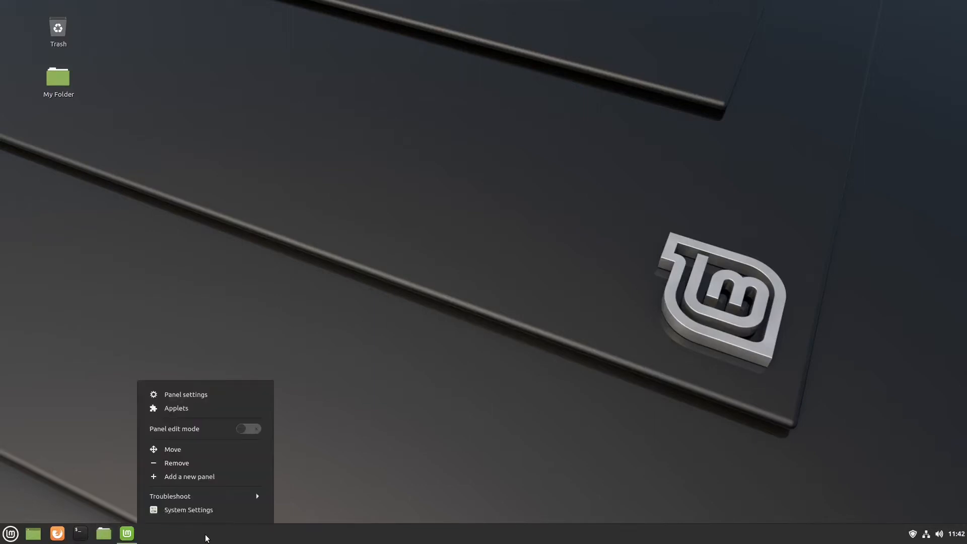
pyautogui.click(166, 450)
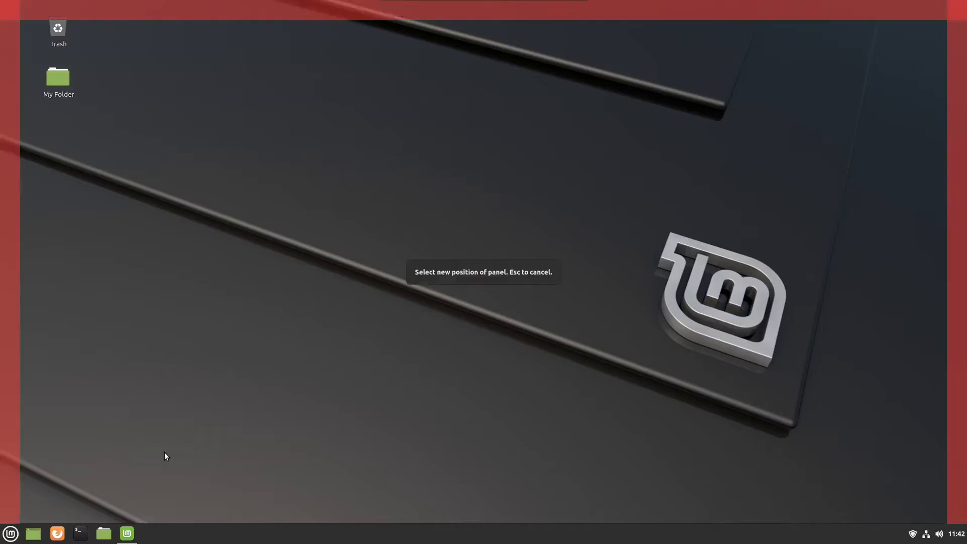
pyautogui.click(200, 11)
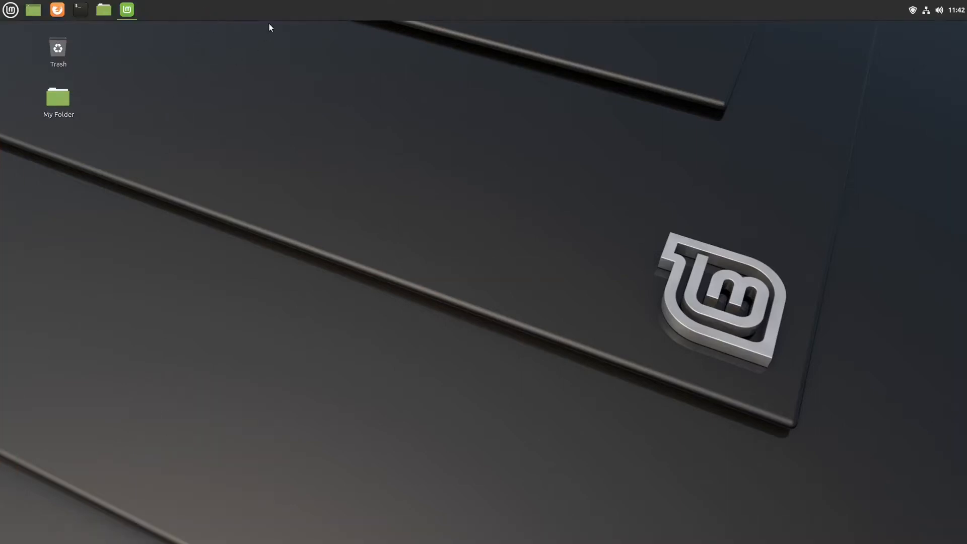
pyautogui.rightClick(273, 11)
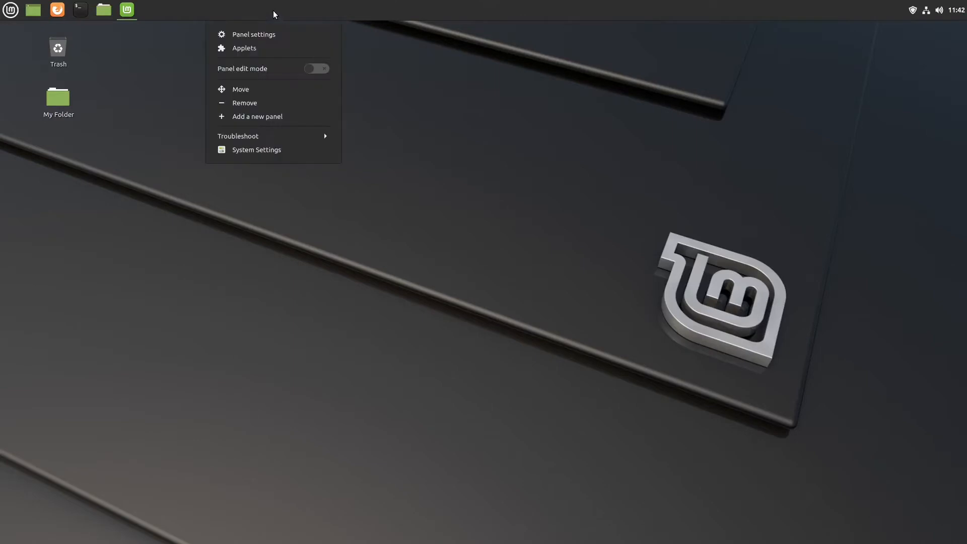
pyautogui.click(247, 90)
pyautogui.click(4, 128)
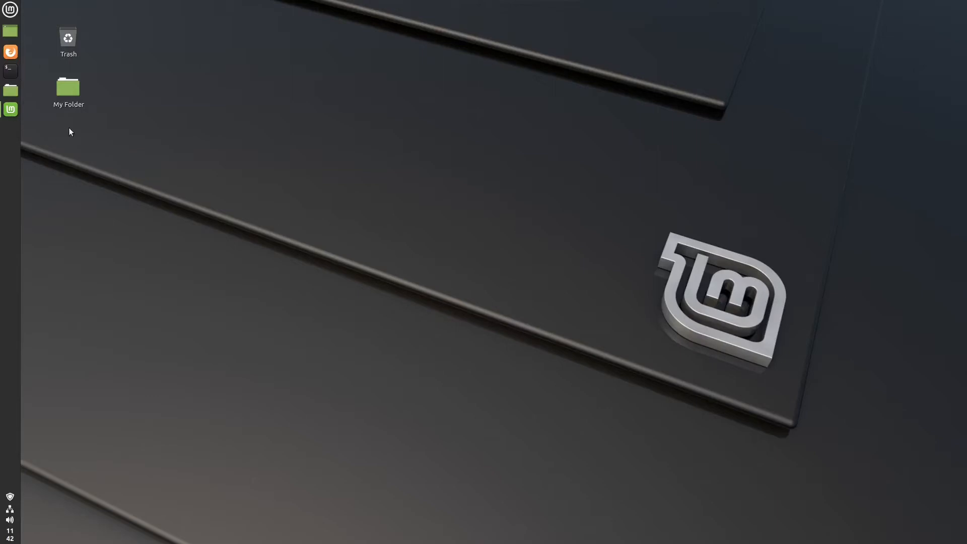
# Move the desktop panel to the right edge of the screen and back to the bottom edge.
pyautogui.rightClick(11, 152)
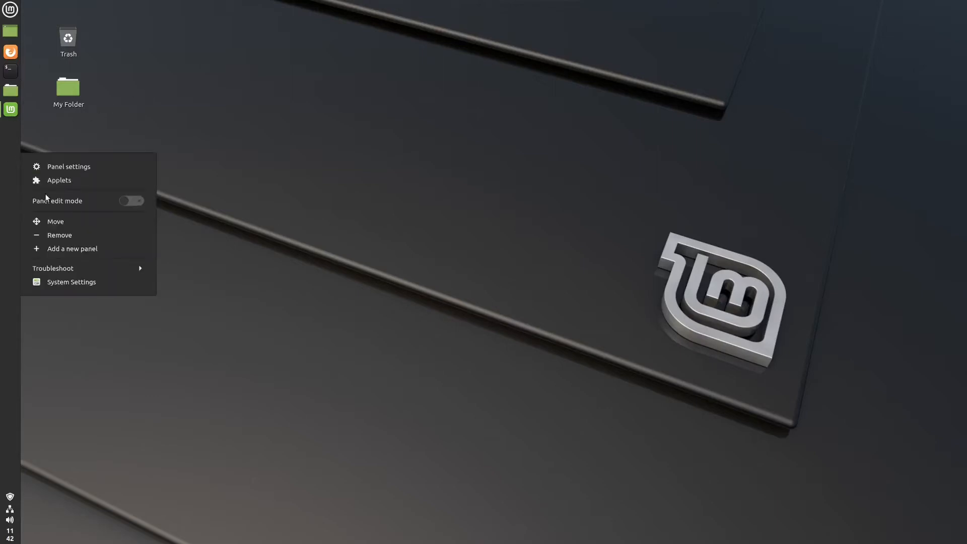
pyautogui.click(63, 222)
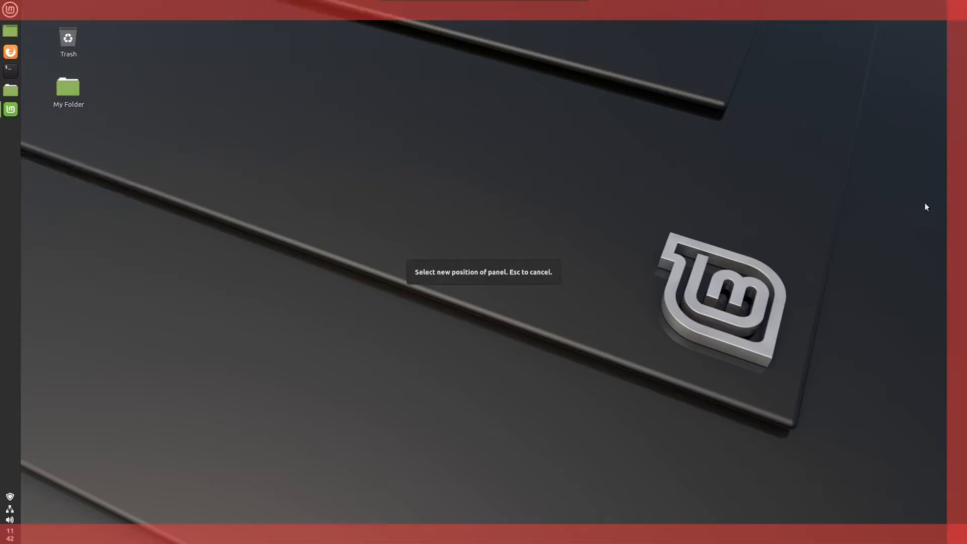
pyautogui.click(961, 204)
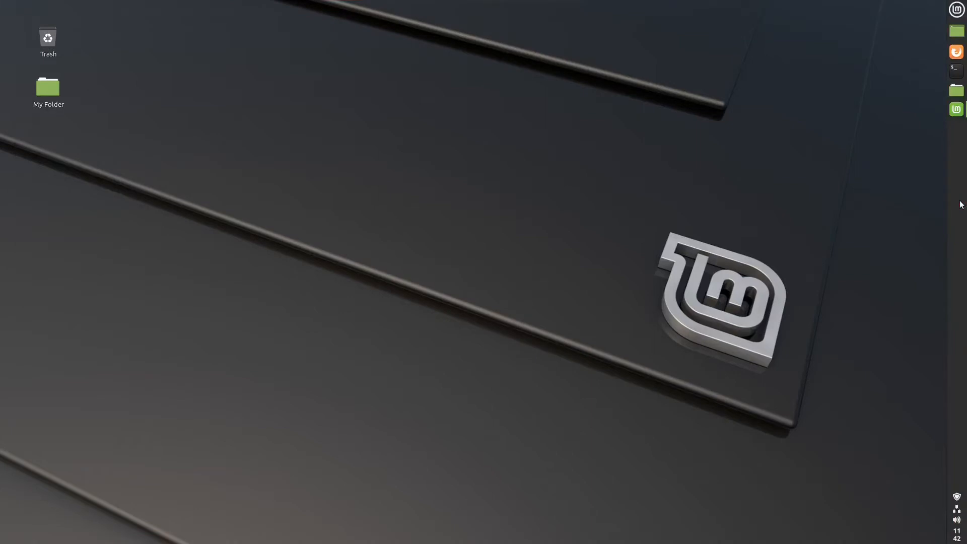
pyautogui.rightClick(961, 204)
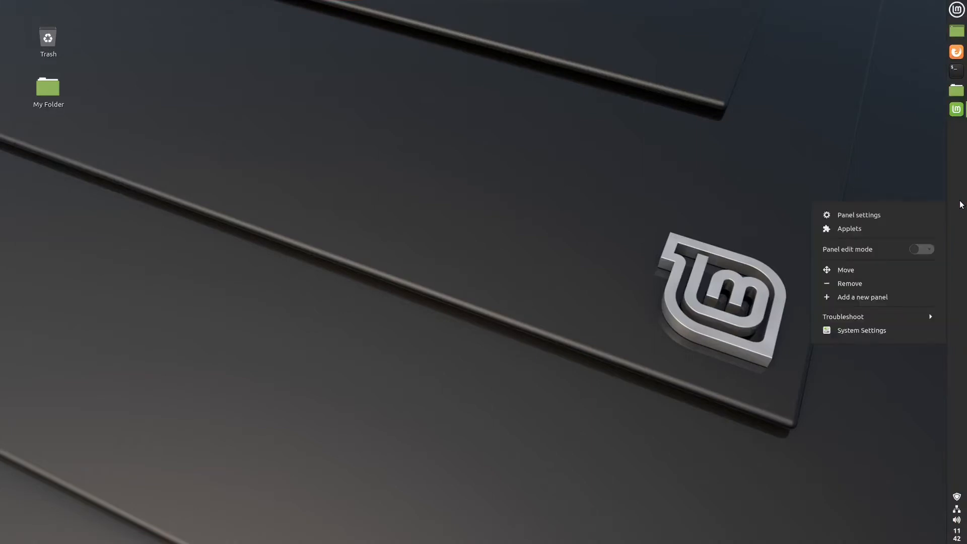
pyautogui.click(873, 272)
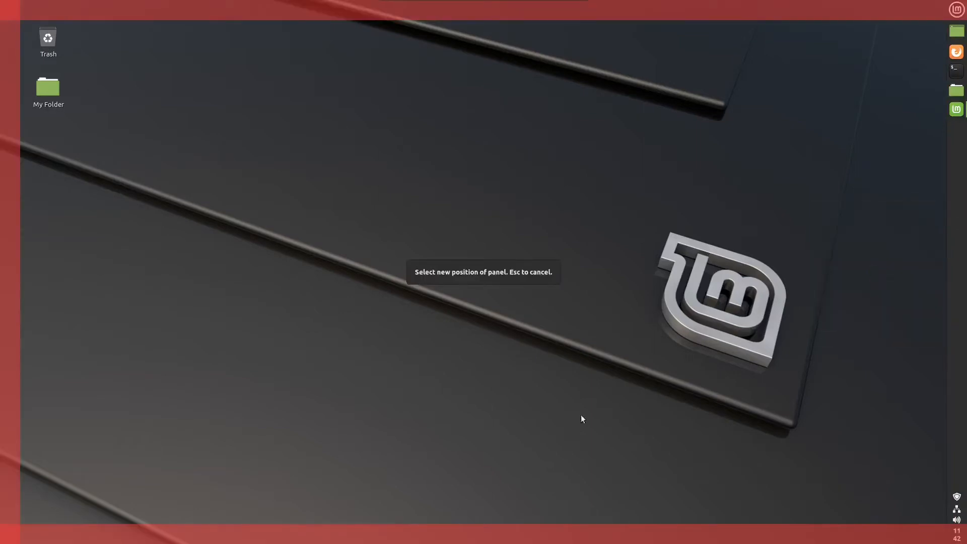
pyautogui.click(503, 533)
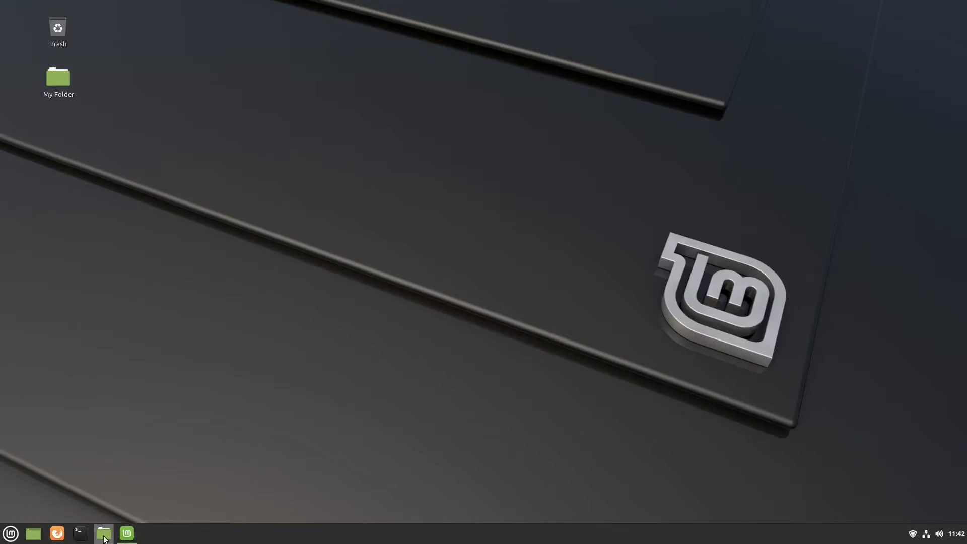
# Bring back the minimized Welcome window and close it, and open the Home folder in the file manager and close it.
pyautogui.click(128, 534)
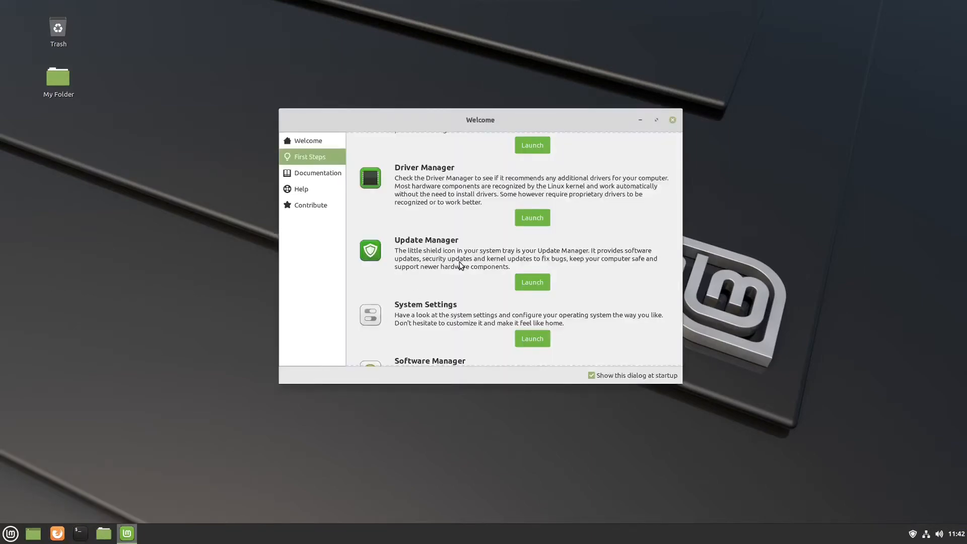
pyautogui.click(672, 119)
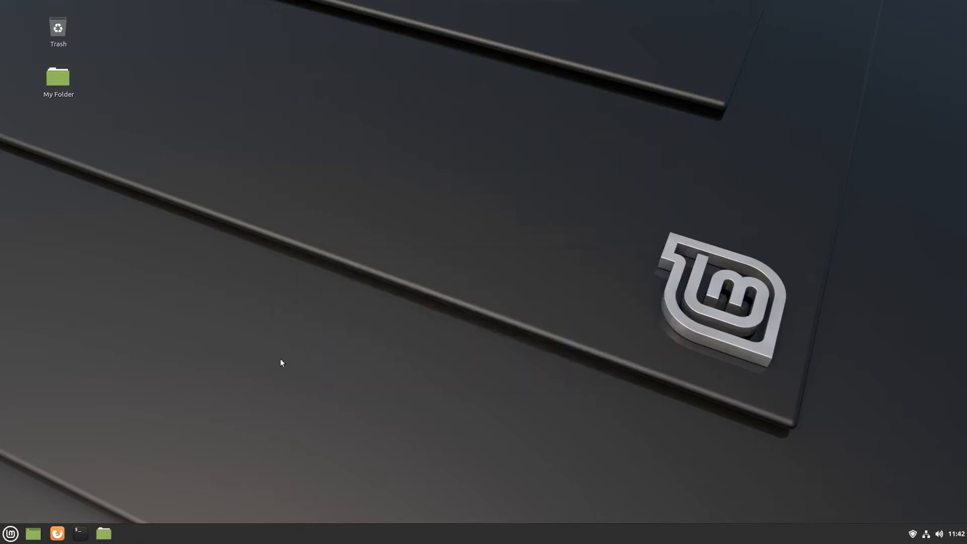
pyautogui.click(100, 535)
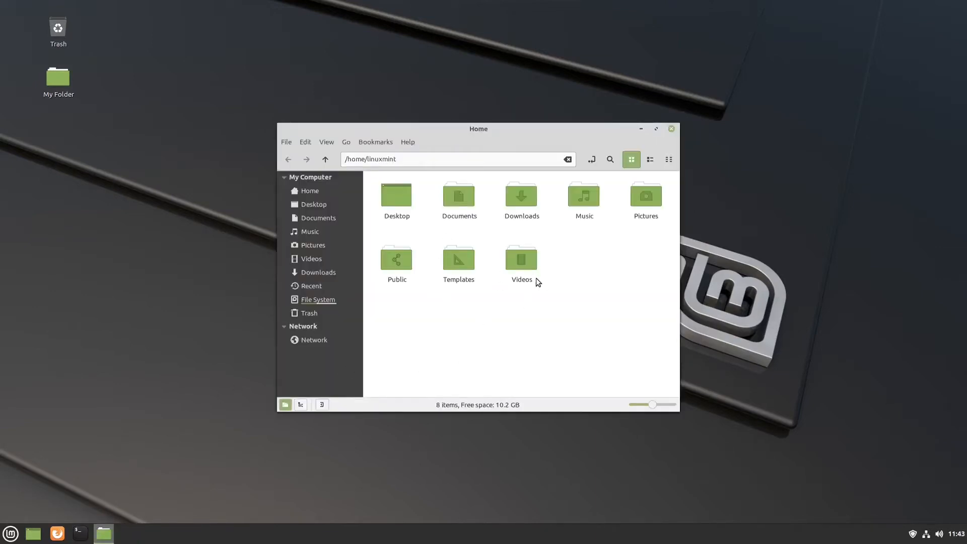
pyautogui.click(672, 128)
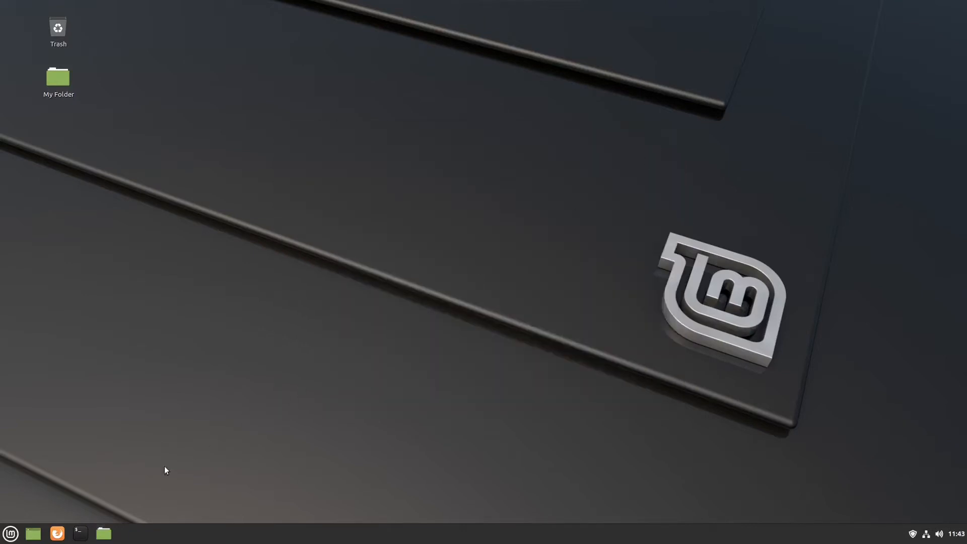
# Open the Terminal and close it, and launch Firefox to view its start page and close the browser.
pyautogui.click(80, 533)
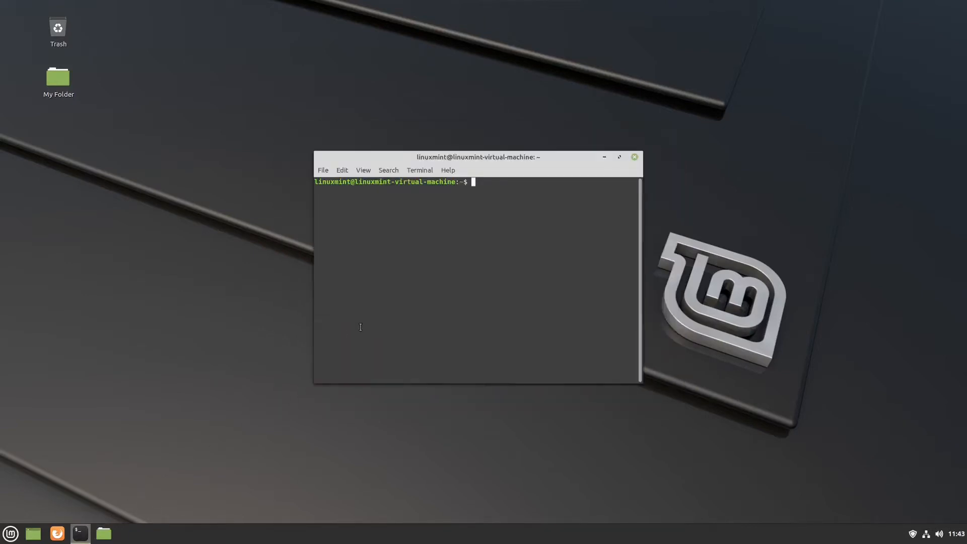
pyautogui.click(634, 157)
pyautogui.click(57, 534)
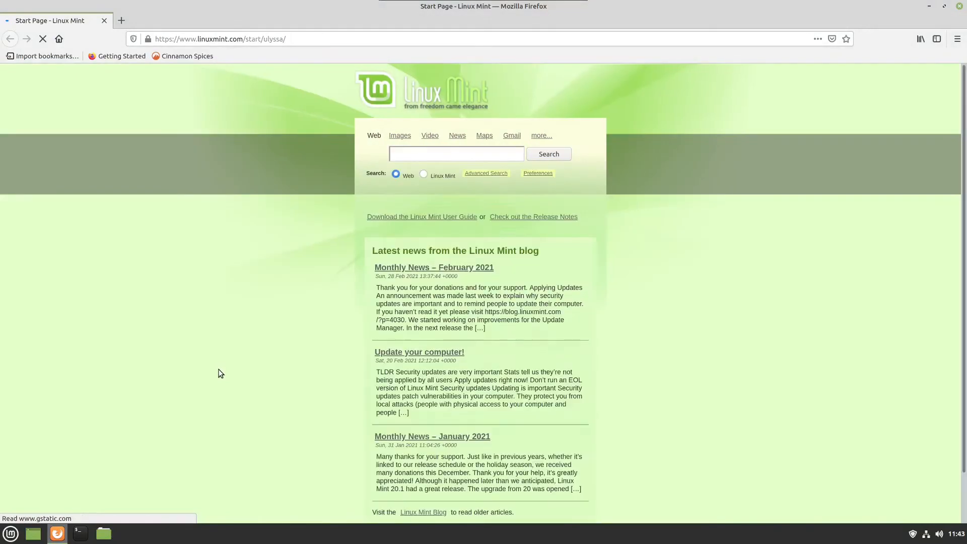
pyautogui.click(959, 6)
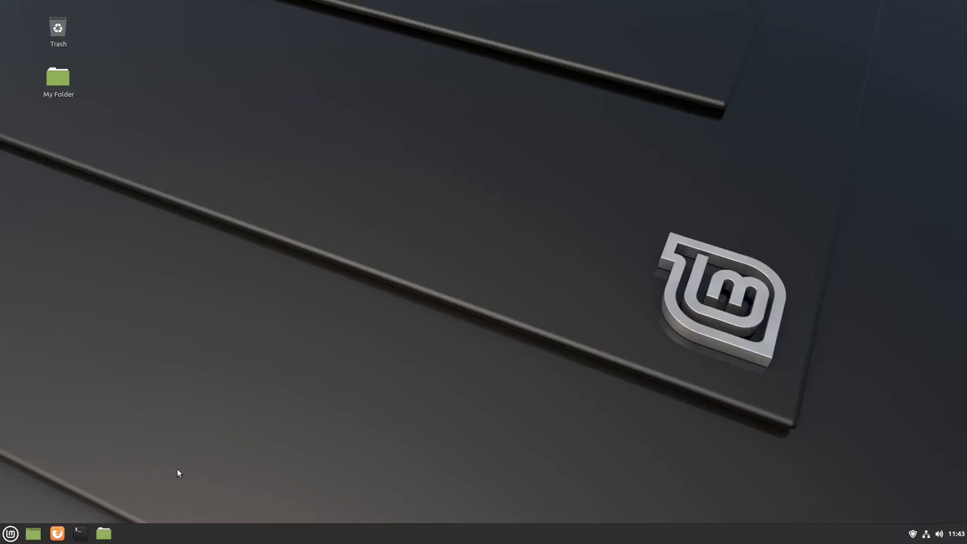
# Open System Settings, look through the Appearance, Preferences, Hardware and Administration sections, and close it.
pyautogui.click(11, 534)
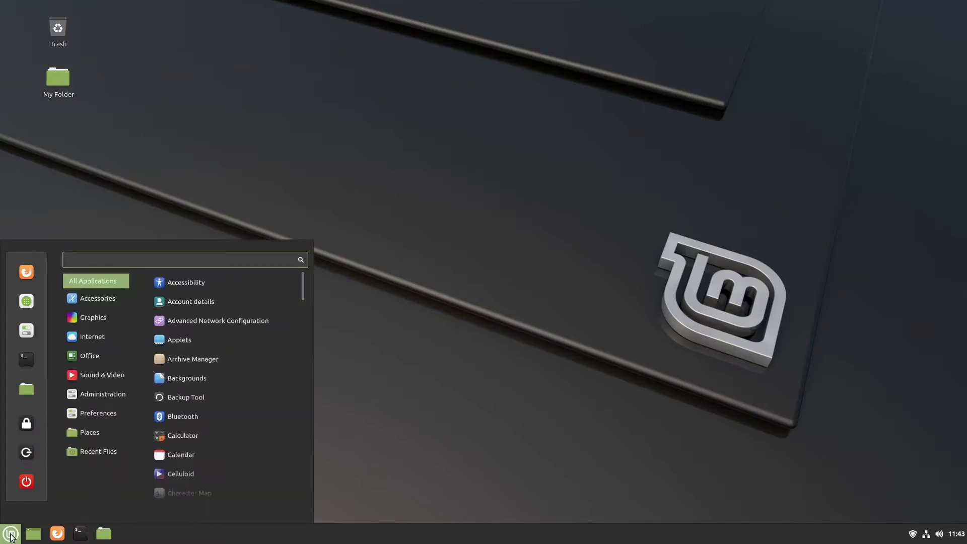
pyautogui.click(27, 331)
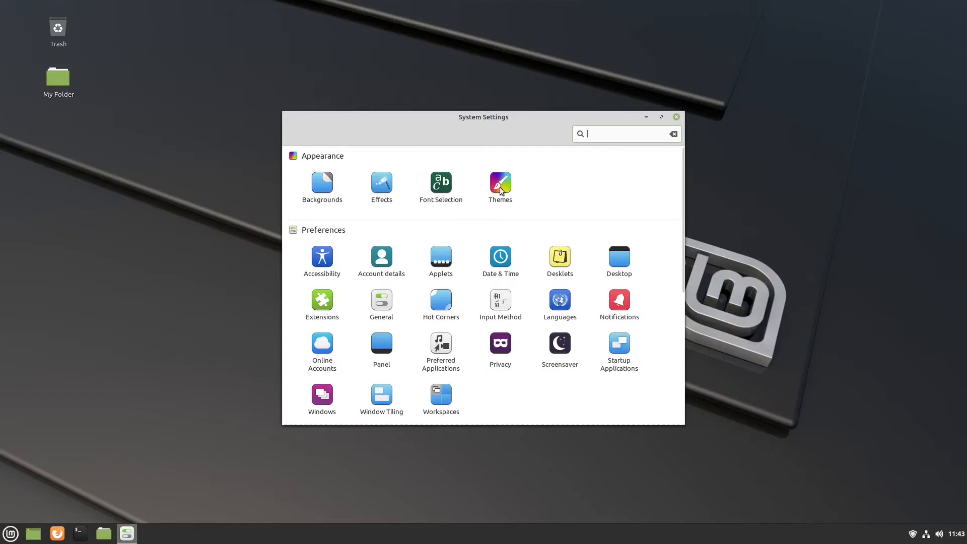
pyautogui.scroll(-5, 556, 342)
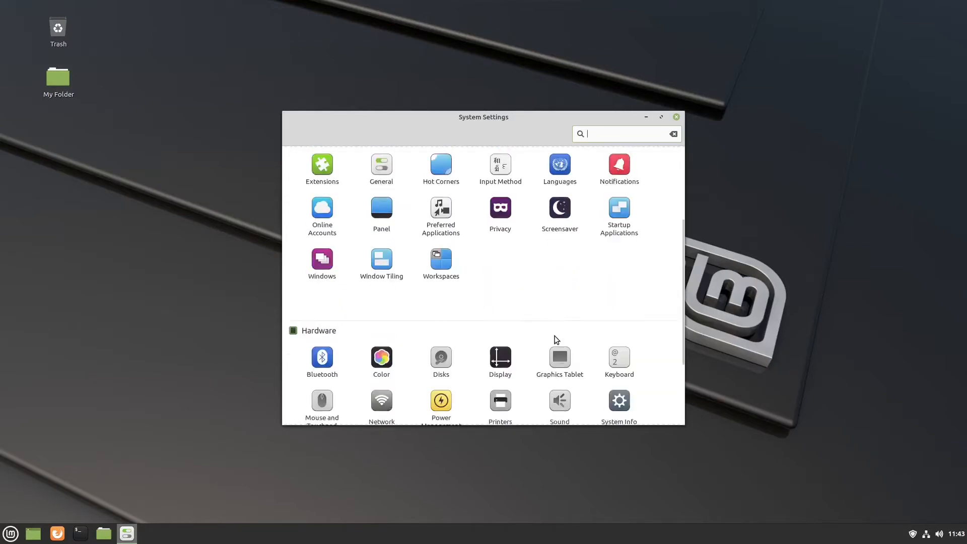
pyautogui.scroll(5, 556, 340)
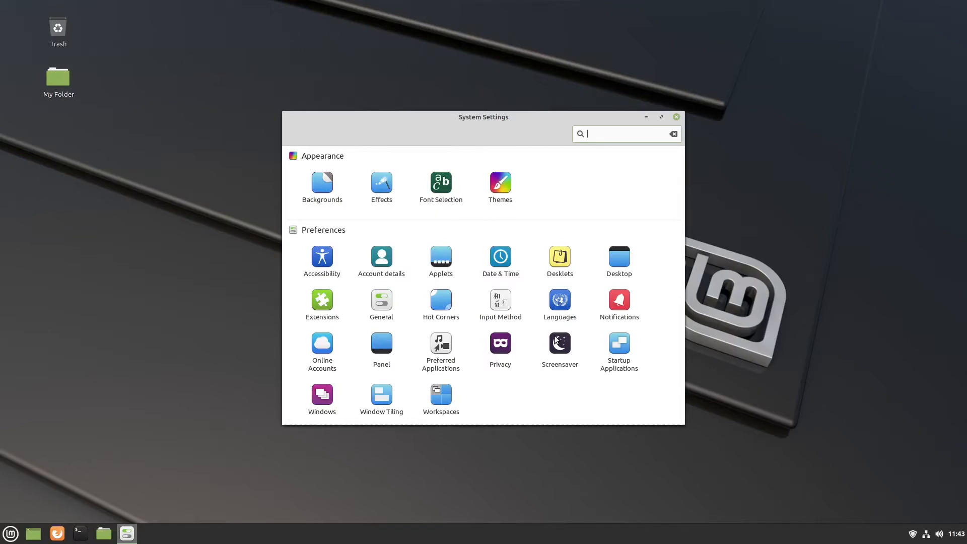
pyautogui.scroll(-5, 556, 341)
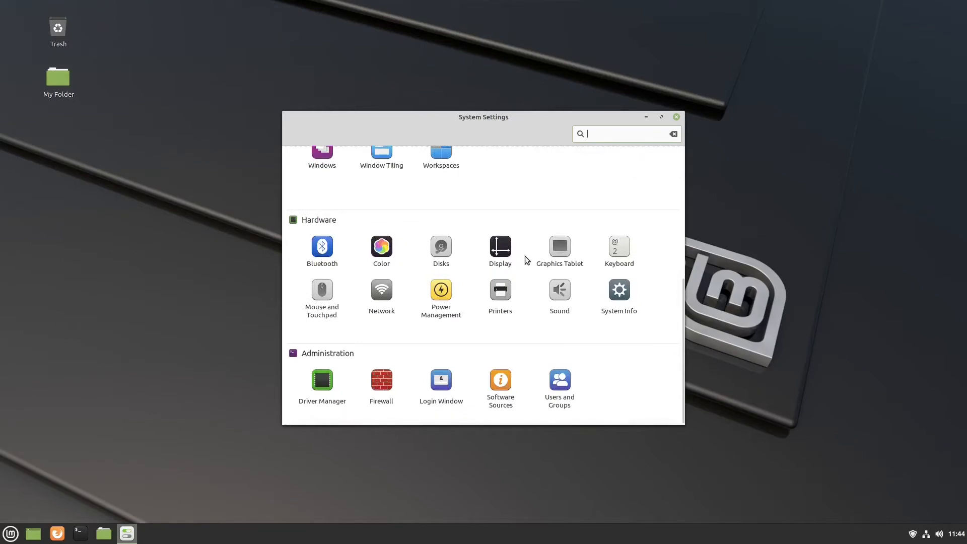
pyautogui.scroll(5, 524, 257)
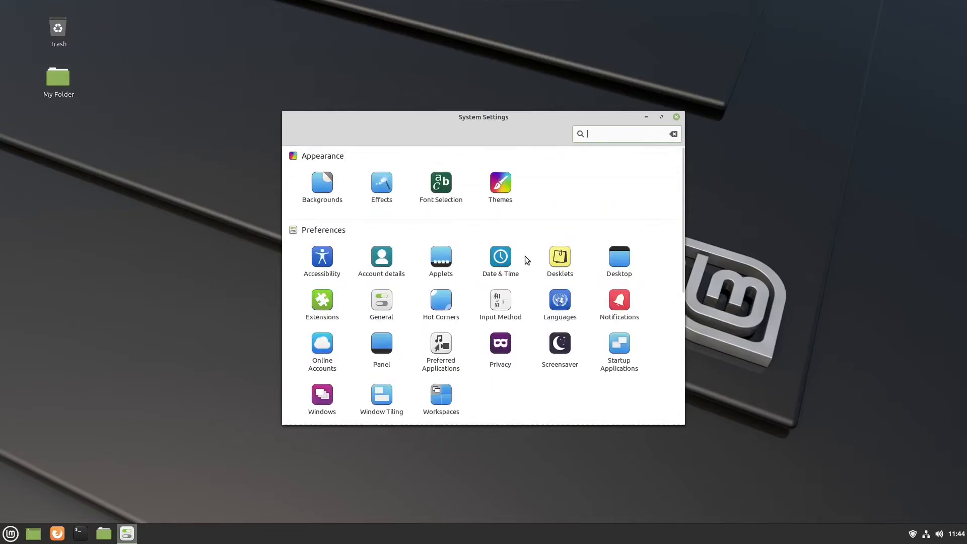
pyautogui.click(677, 117)
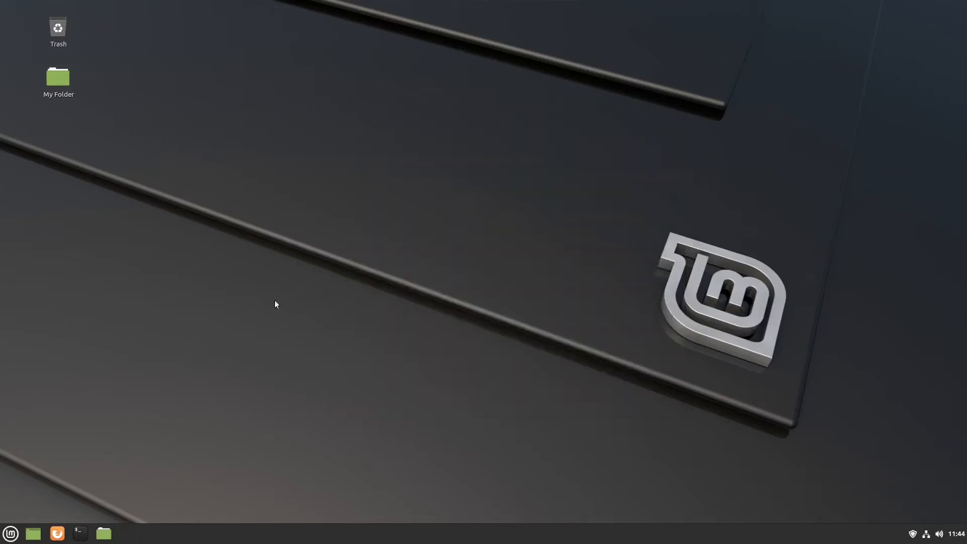
# Remove the Files launcher from the favorites of the application menu.
pyautogui.click(8, 537)
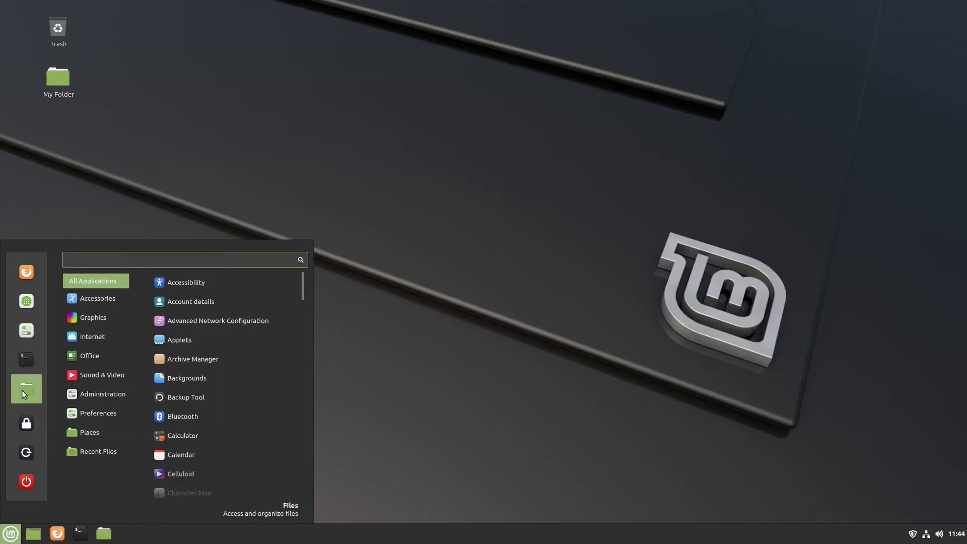
pyautogui.moveTo(28, 391); pyautogui.dragTo(87, 482)
pyautogui.click(83, 452)
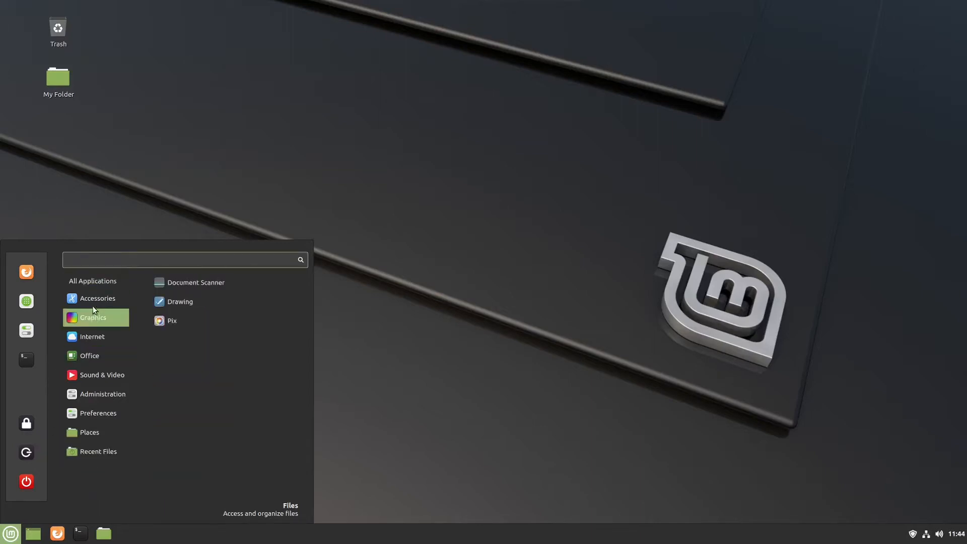
# Add Calculator from the Accessories category to the application menu's favorites.
pyautogui.moveTo(95, 298)
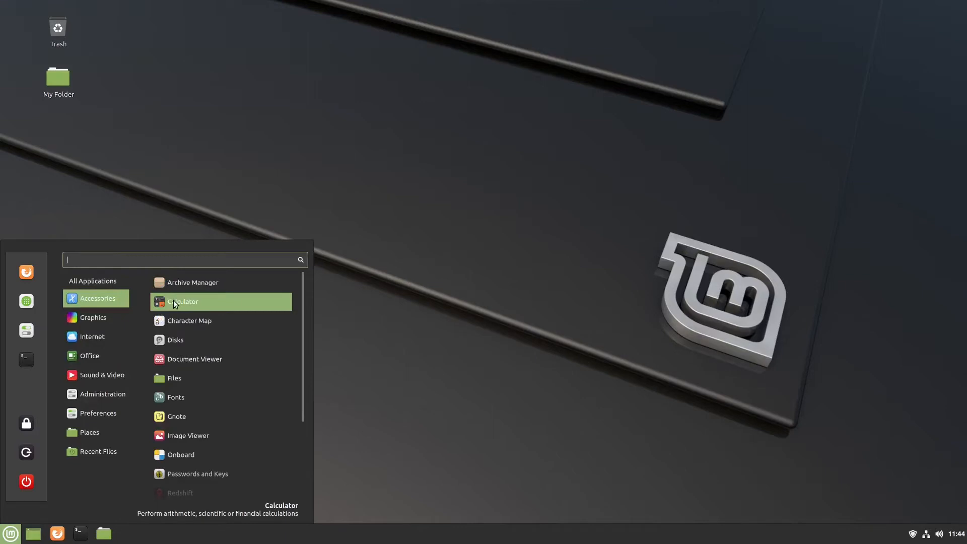
pyautogui.rightClick(173, 301)
pyautogui.rightClick(173, 299)
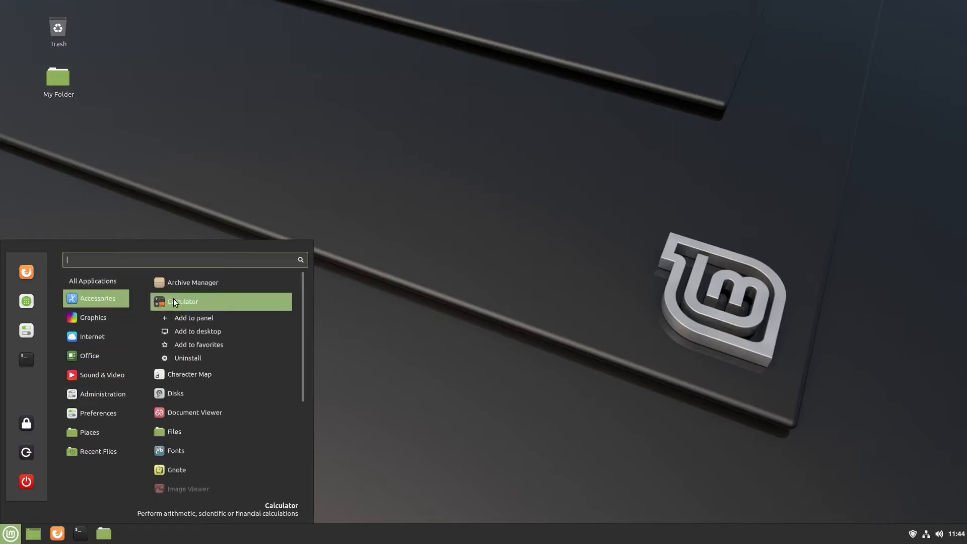
pyautogui.click(190, 346)
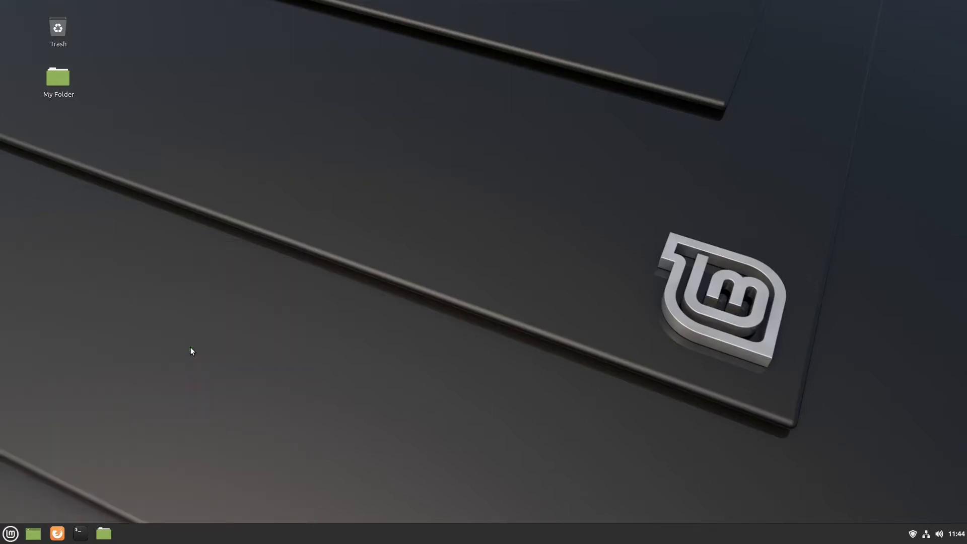
# Move the Calculator favorite directly above System Settings, and launch Calculator from there and close it.
pyautogui.click(11, 534)
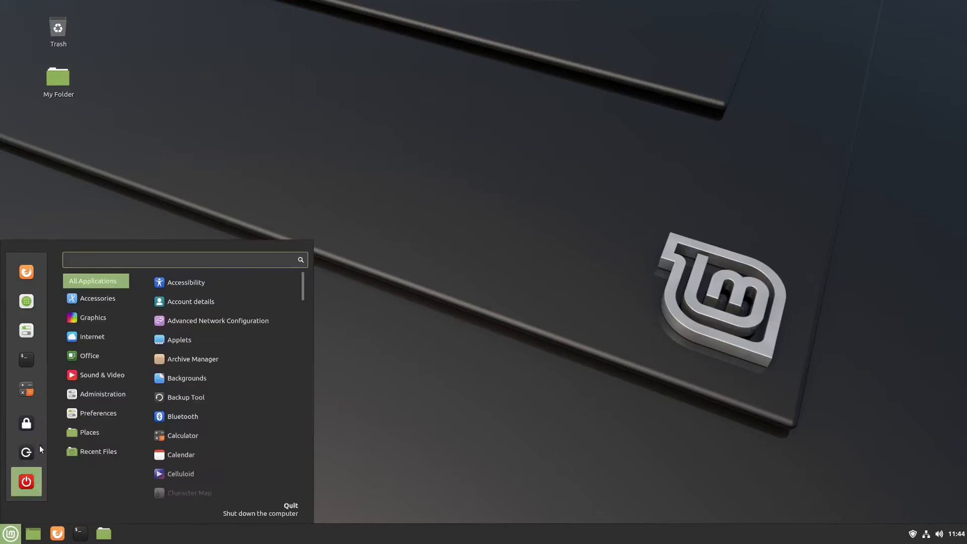
pyautogui.moveTo(32, 388); pyautogui.dragTo(32, 310)
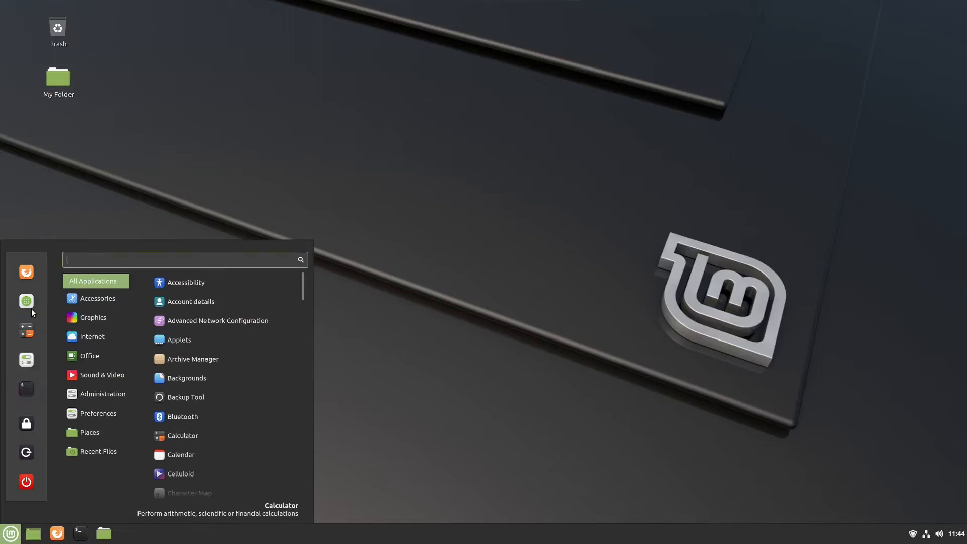
pyautogui.click(29, 335)
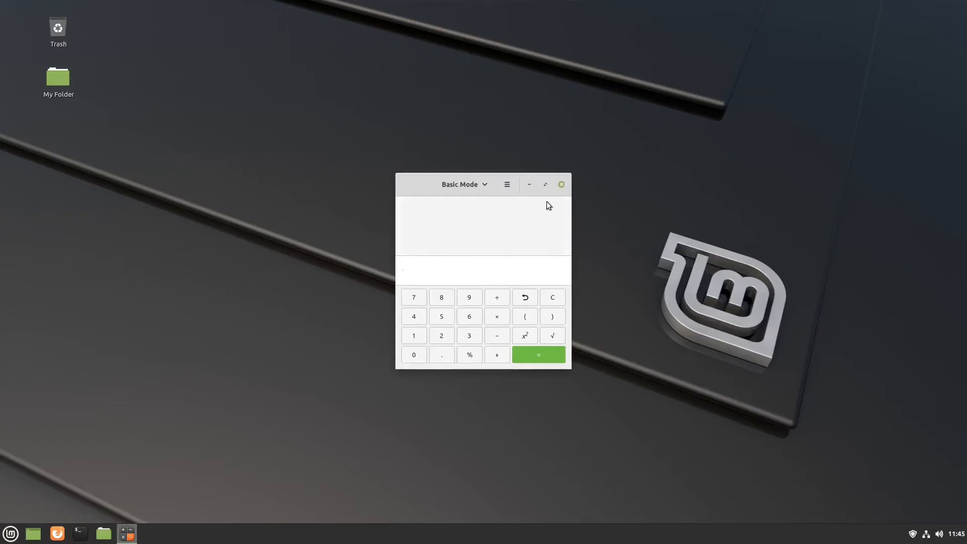
pyautogui.click(562, 185)
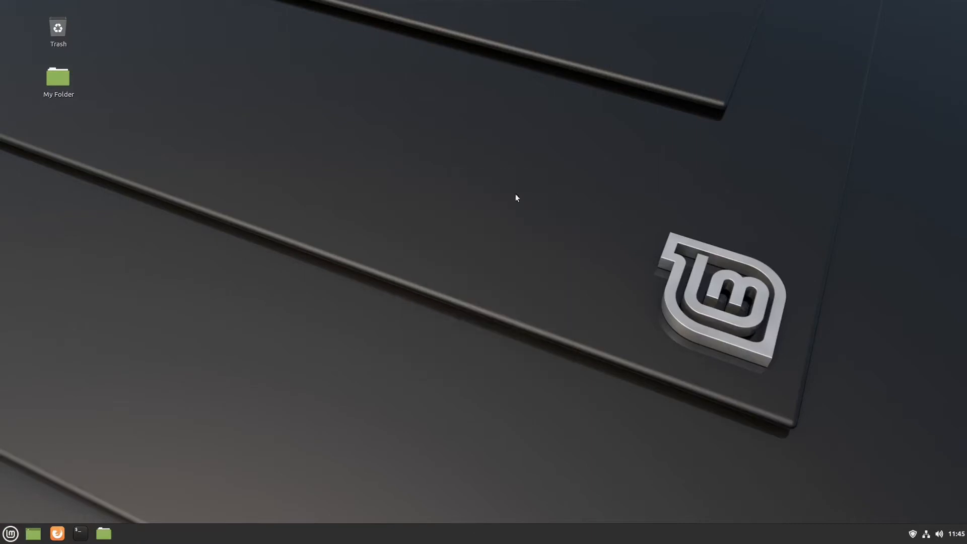
# Browse the application menu's categories from All Applications to Recent Files, and clear the recent files list.
pyautogui.click(6, 536)
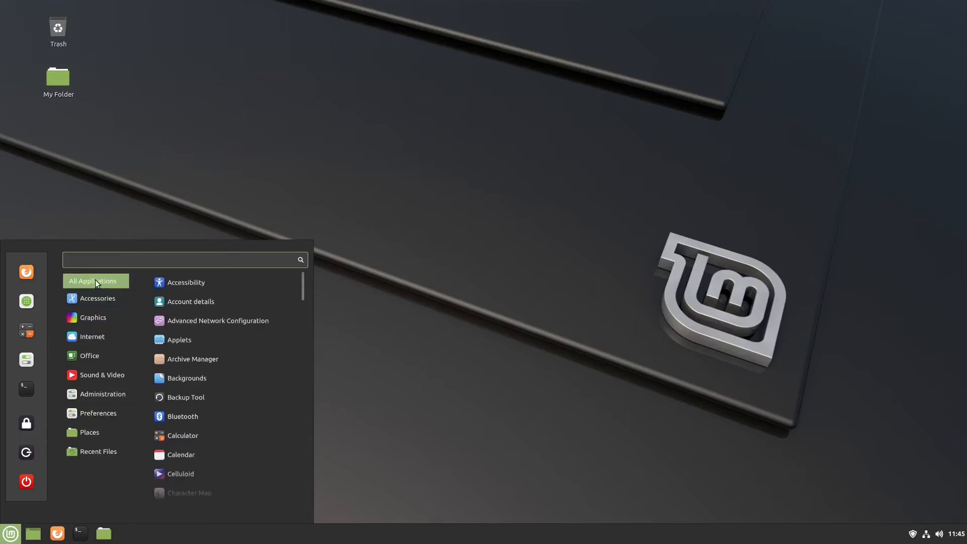
pyautogui.scroll(-10, 207, 364)
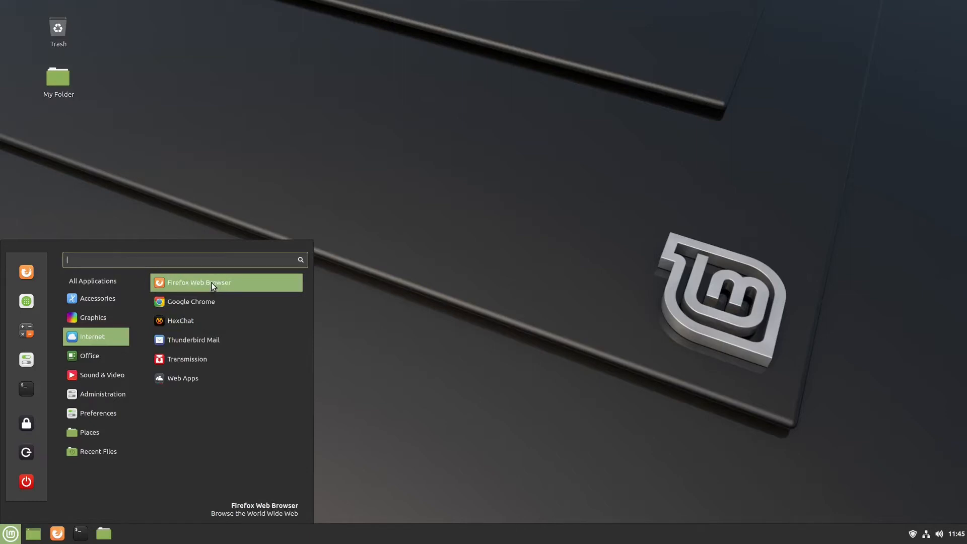
pyautogui.moveTo(87, 356)
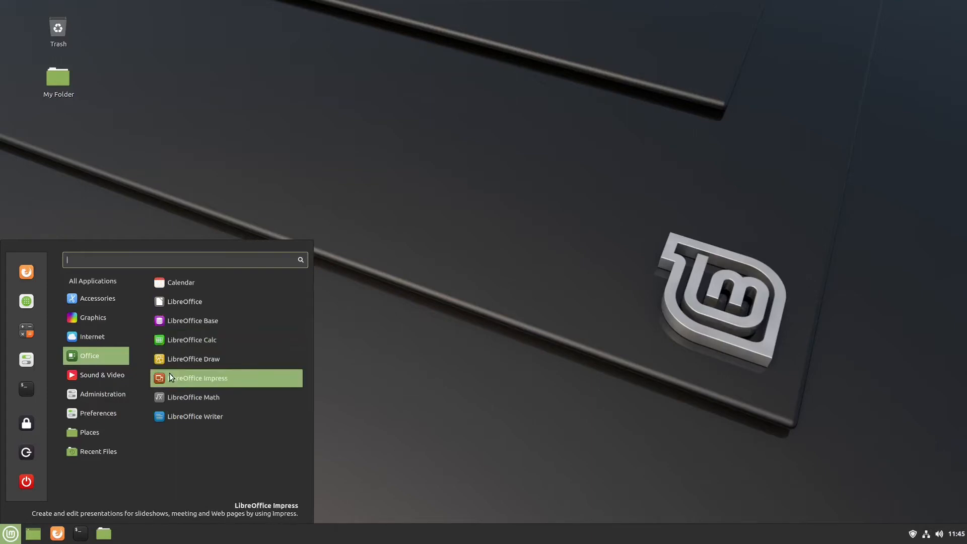
pyautogui.moveTo(99, 375)
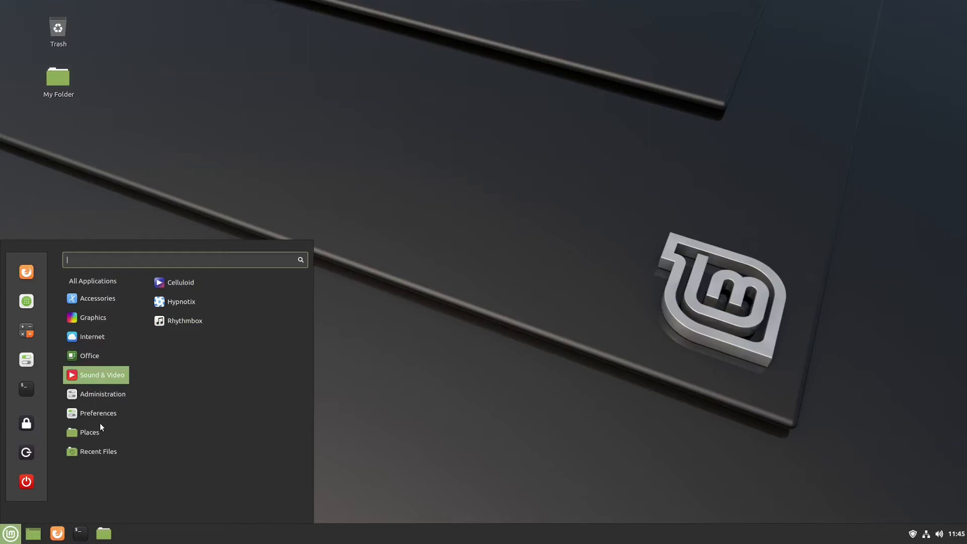
pyautogui.moveTo(104, 393)
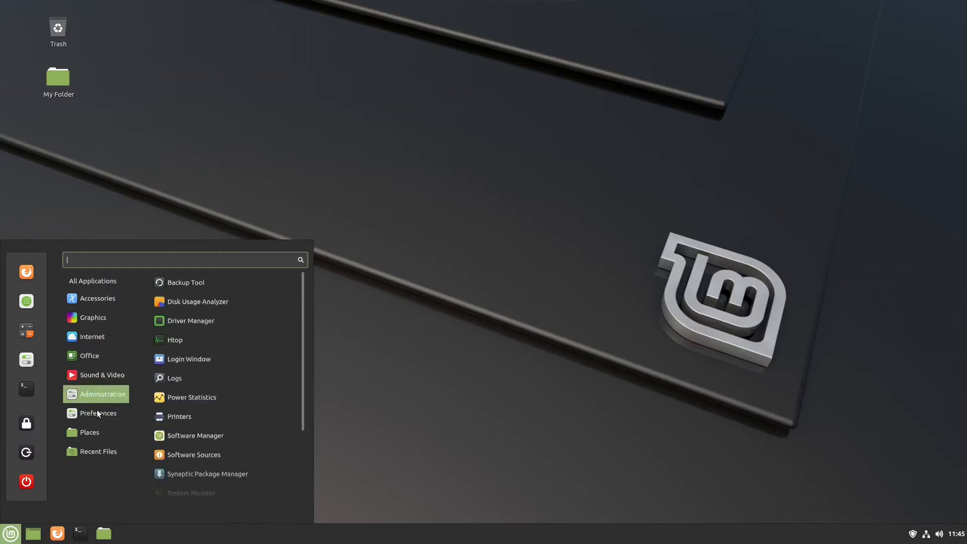
pyautogui.moveTo(97, 411)
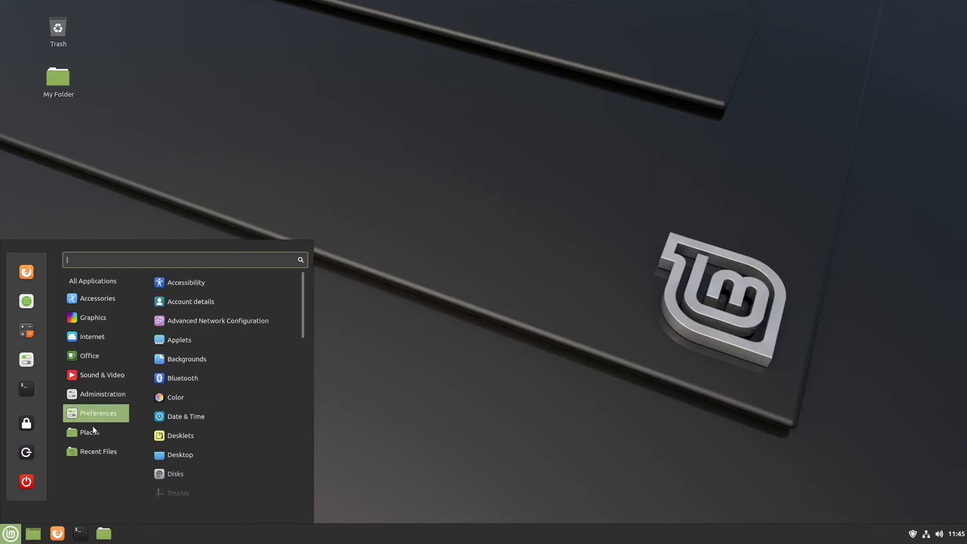
pyautogui.moveTo(88, 449)
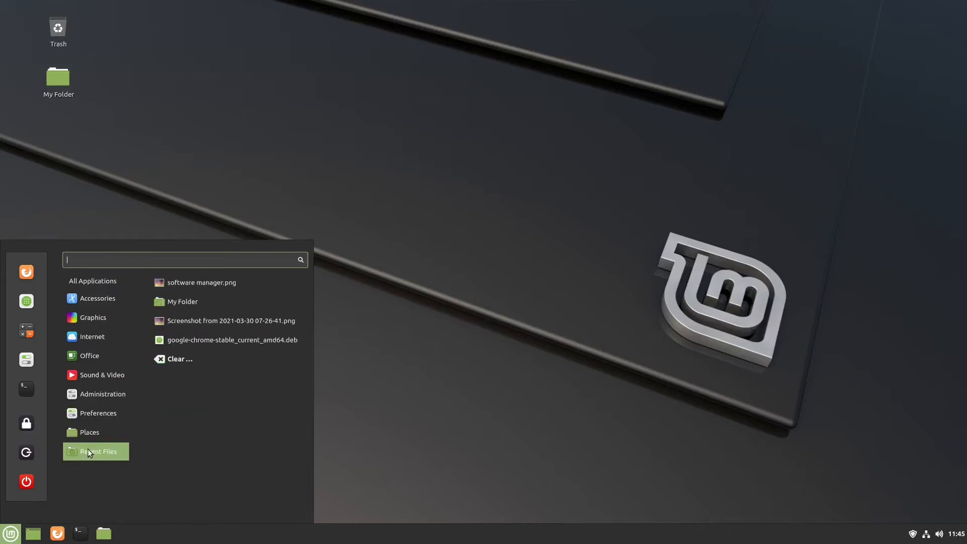
pyautogui.click(174, 361)
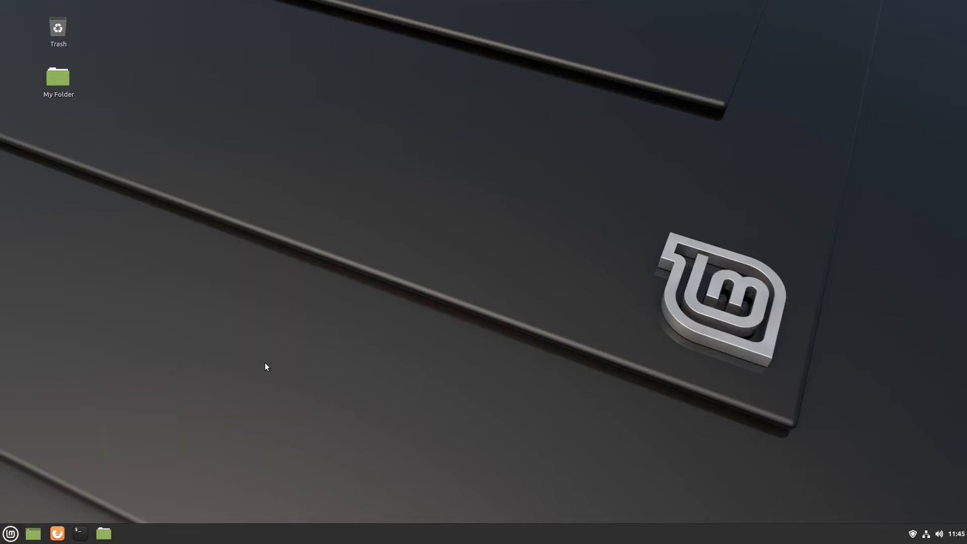
# Open the Sound settings from the volume applet, view the output device settings, and close the window.
pyautogui.click(939, 535)
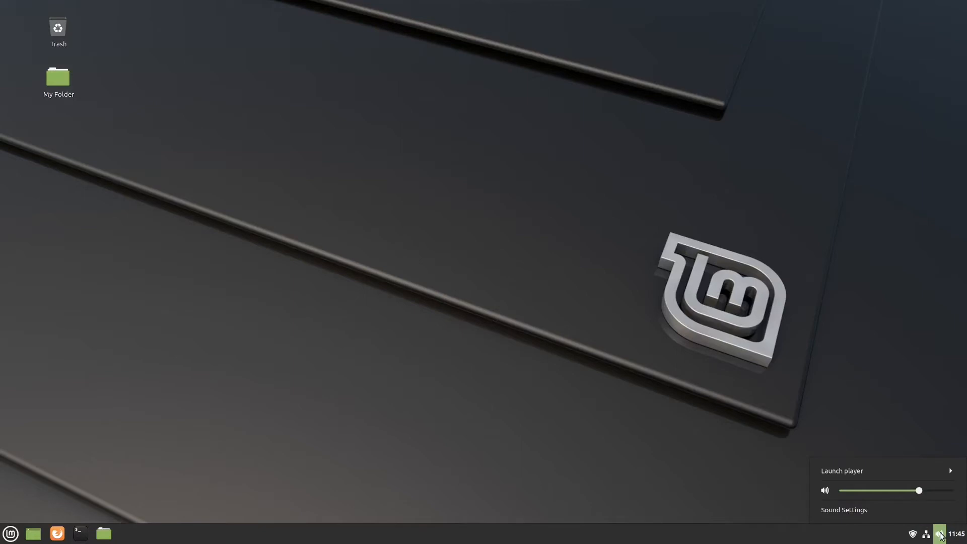
pyautogui.click(833, 509)
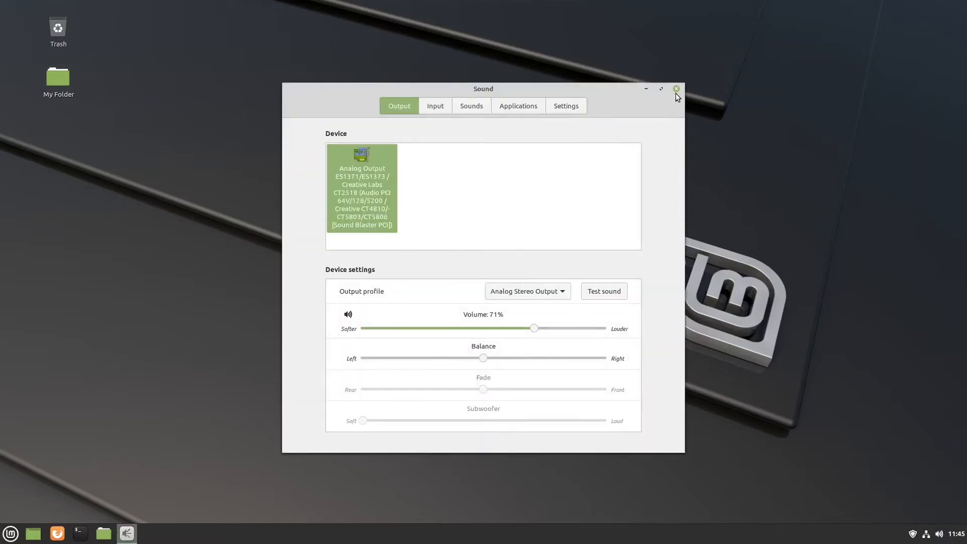
pyautogui.click(677, 90)
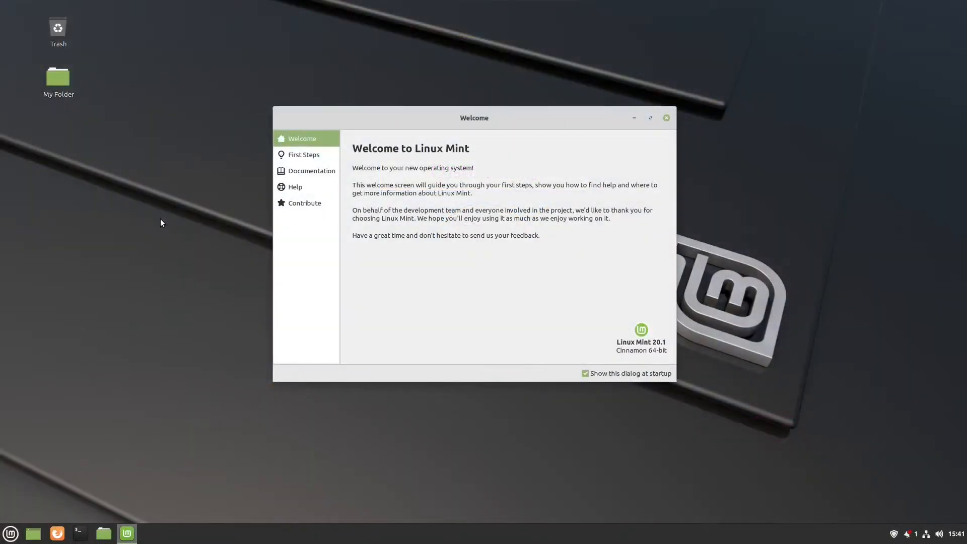
# View the First Steps page of the Welcome window, and close the window.
pyautogui.click(298, 158)
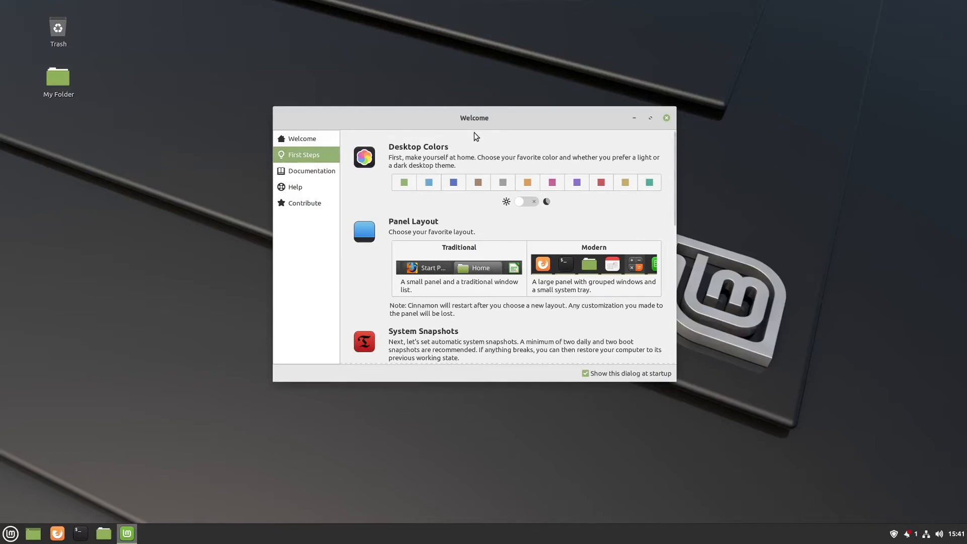
pyautogui.click(668, 119)
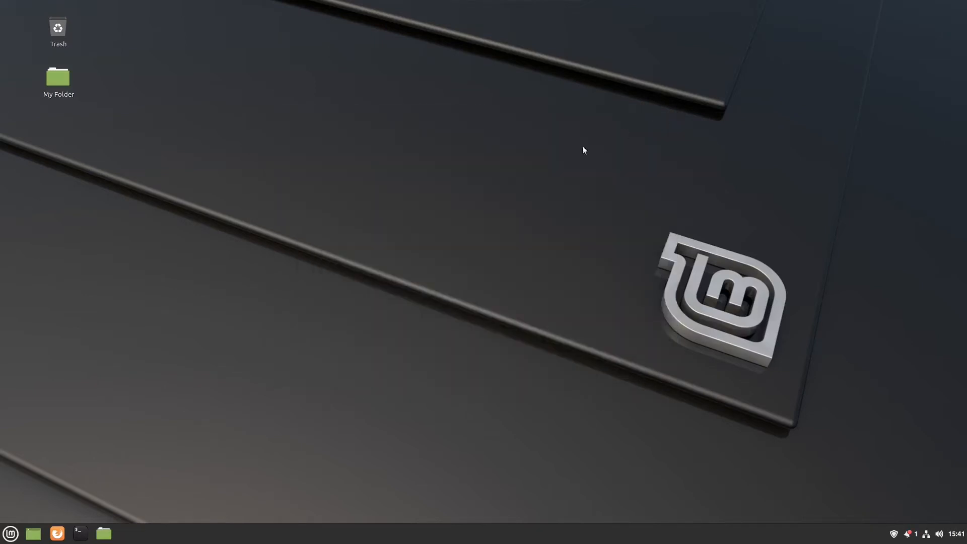
# Open the Backgrounds settings in System Settings from the application menu's favorites, and minimize and restore the window.
pyautogui.click(11, 533)
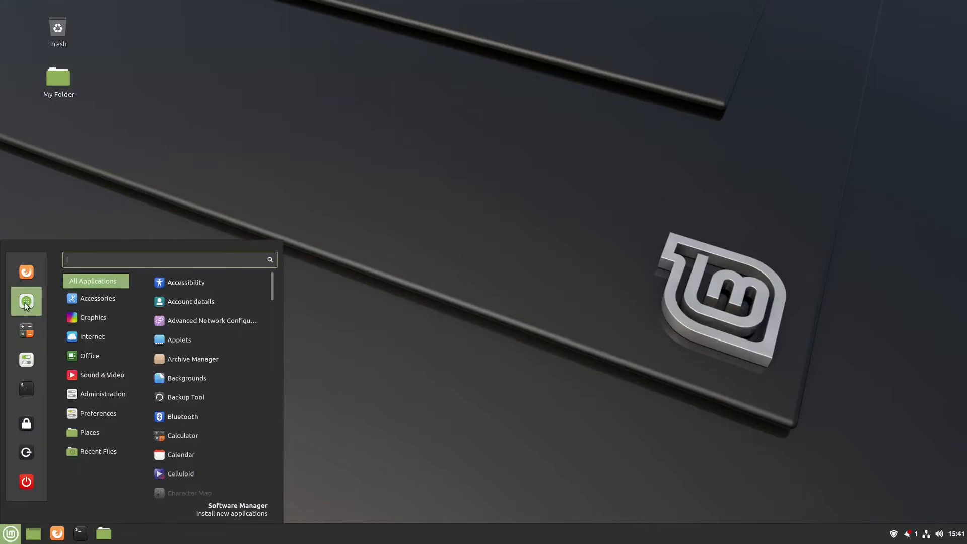
pyautogui.click(29, 363)
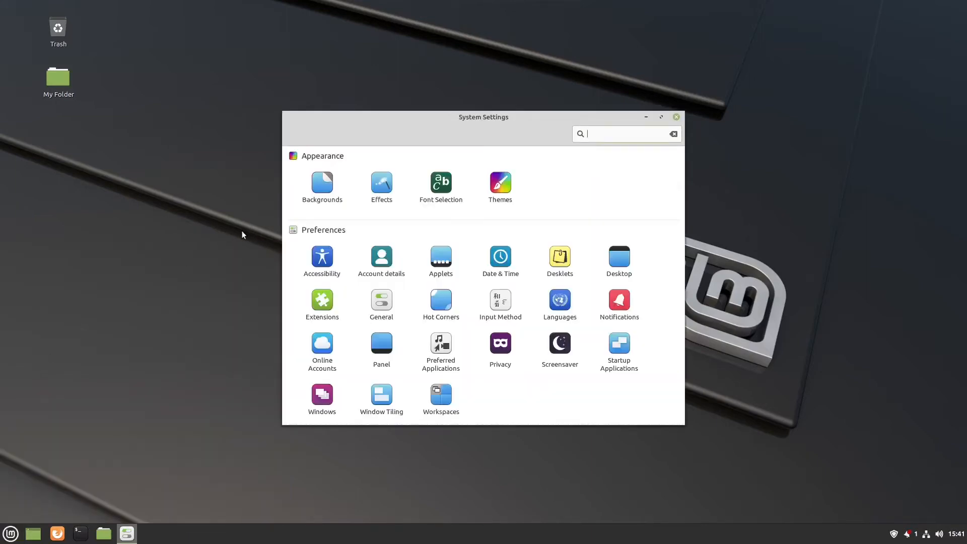
pyautogui.moveTo(453, 119); pyautogui.dragTo(396, 114)
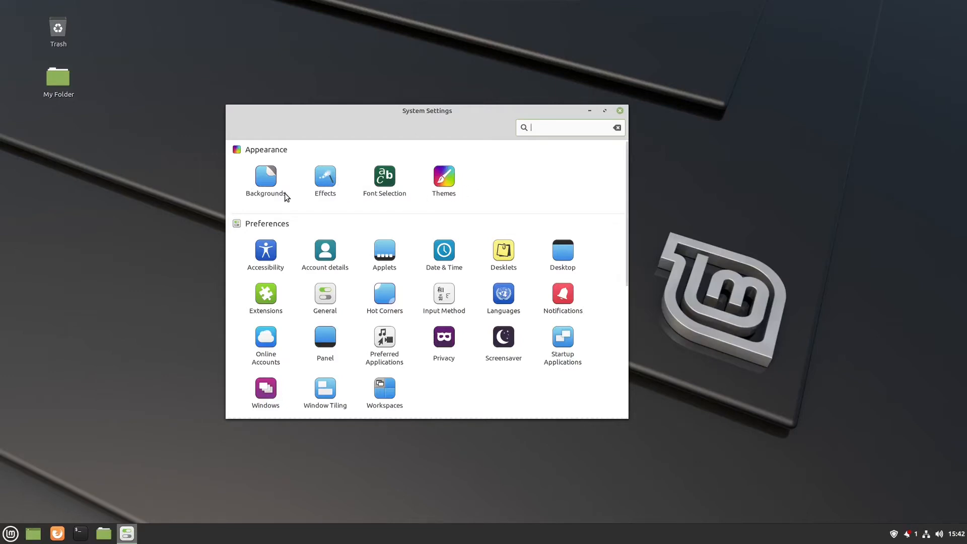
pyautogui.click(265, 176)
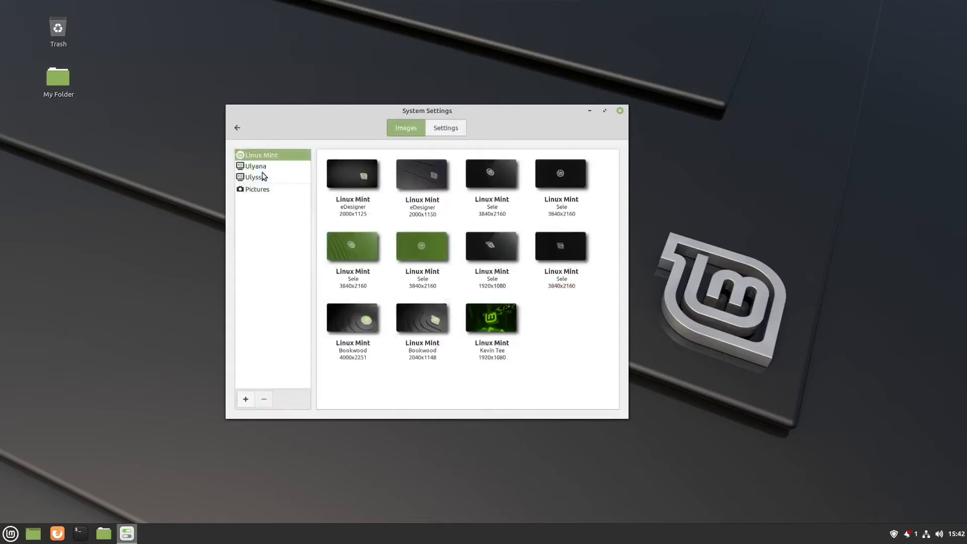
pyautogui.click(589, 111)
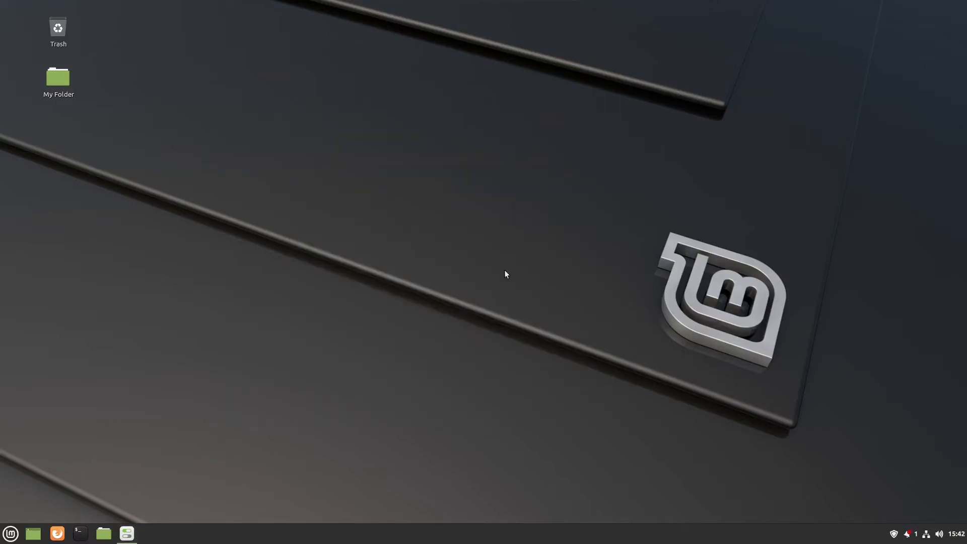
pyautogui.click(127, 534)
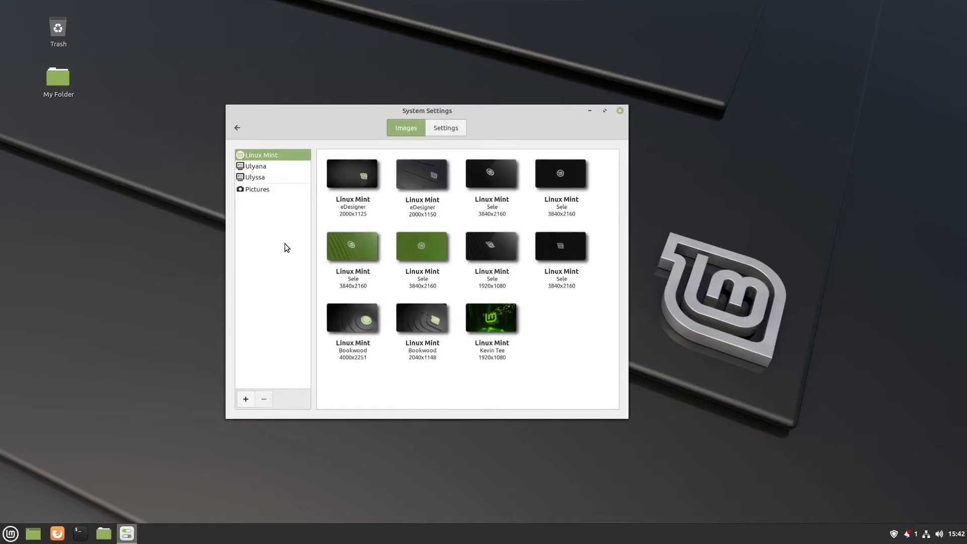
# Try the bright green Linux Mint background and Ulyana's Whitsundays and Tree, and apply Brazilian Winter from the Ulyana collection.
pyautogui.click(482, 309)
pyautogui.moveTo(379, 107); pyautogui.dragTo(370, 126)
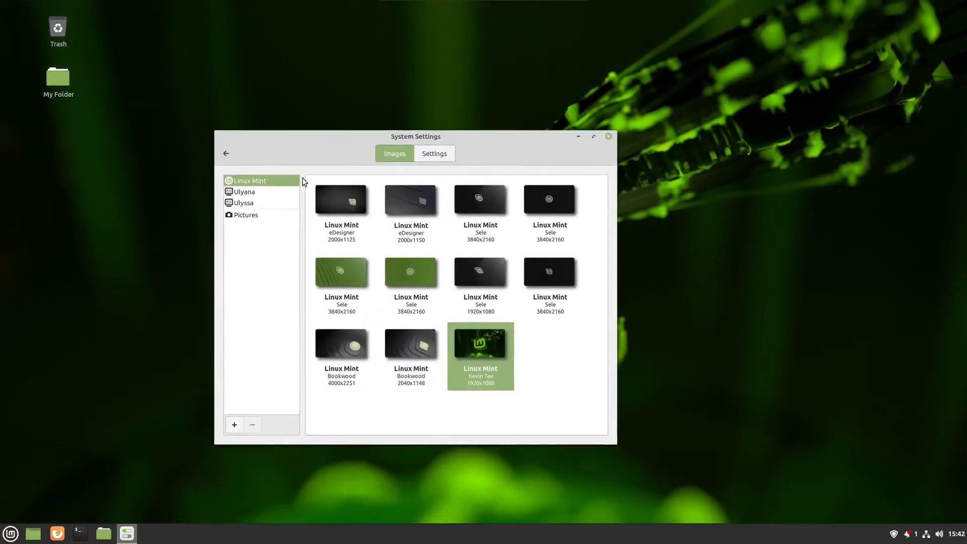
pyautogui.click(251, 194)
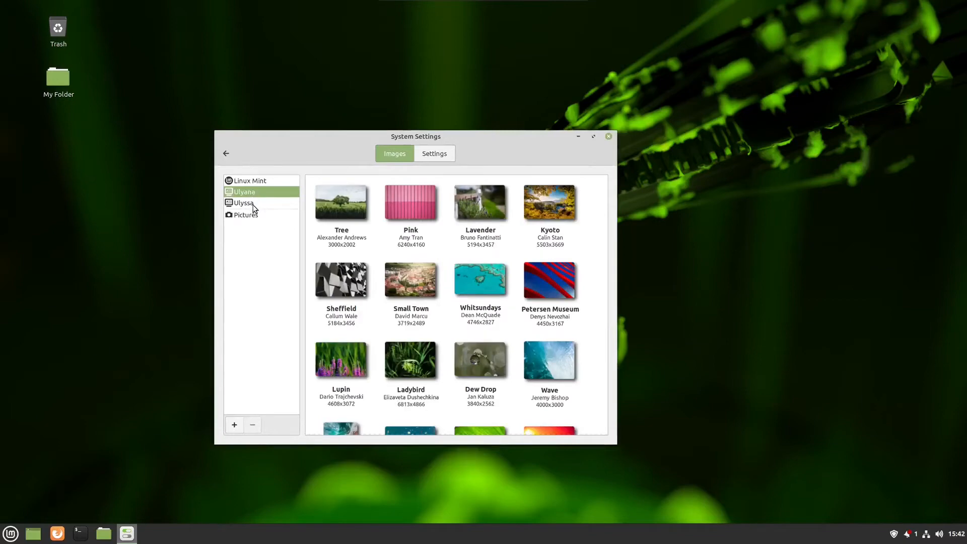
pyautogui.click(478, 279)
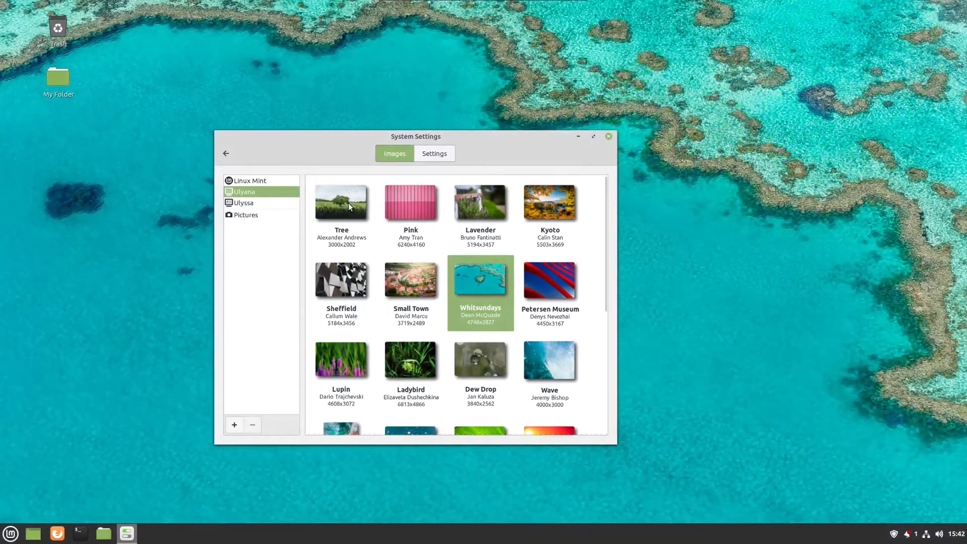
pyautogui.click(349, 202)
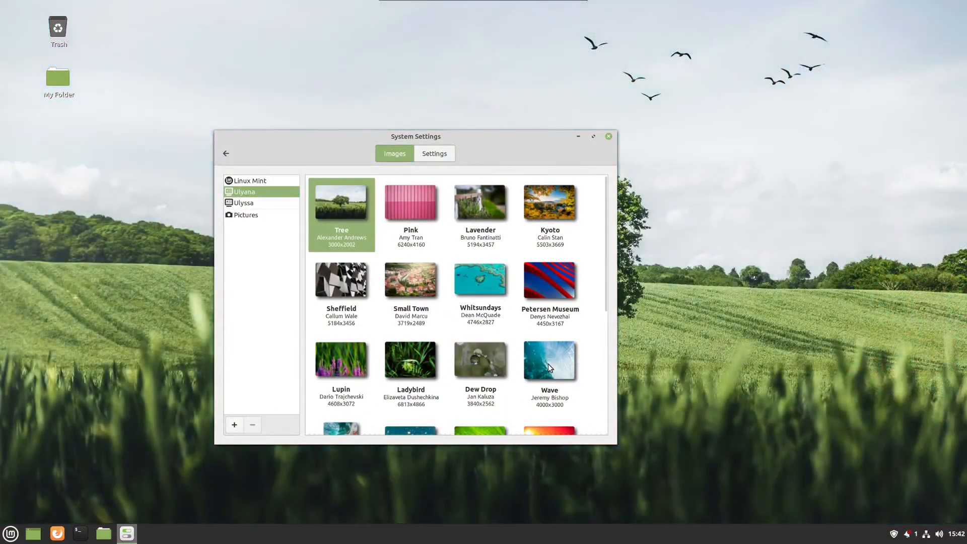
pyautogui.scroll(-5, 548, 364)
pyautogui.click(536, 295)
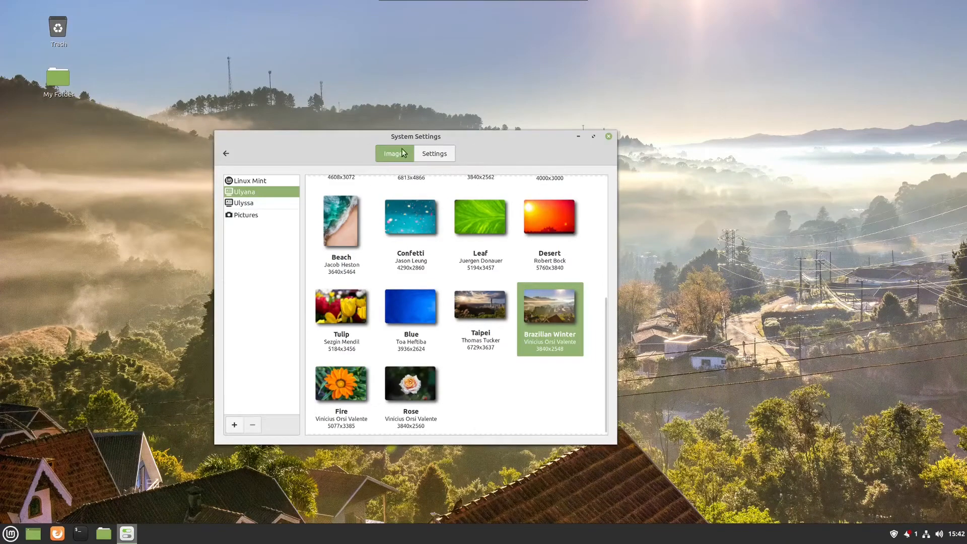
pyautogui.moveTo(414, 136); pyautogui.dragTo(455, 109)
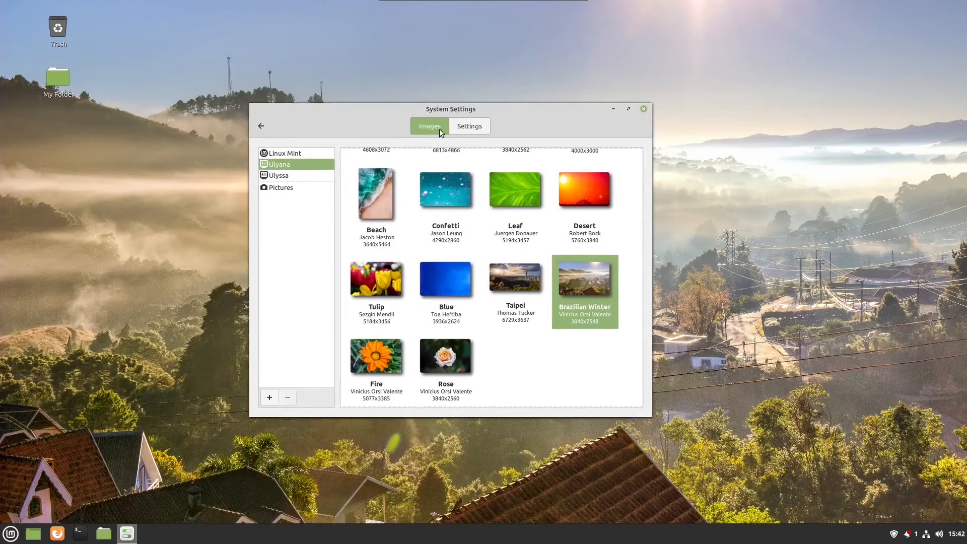
# Show the Pictures background collection, and permanently delete My Folder from the desktop.
pyautogui.click(283, 191)
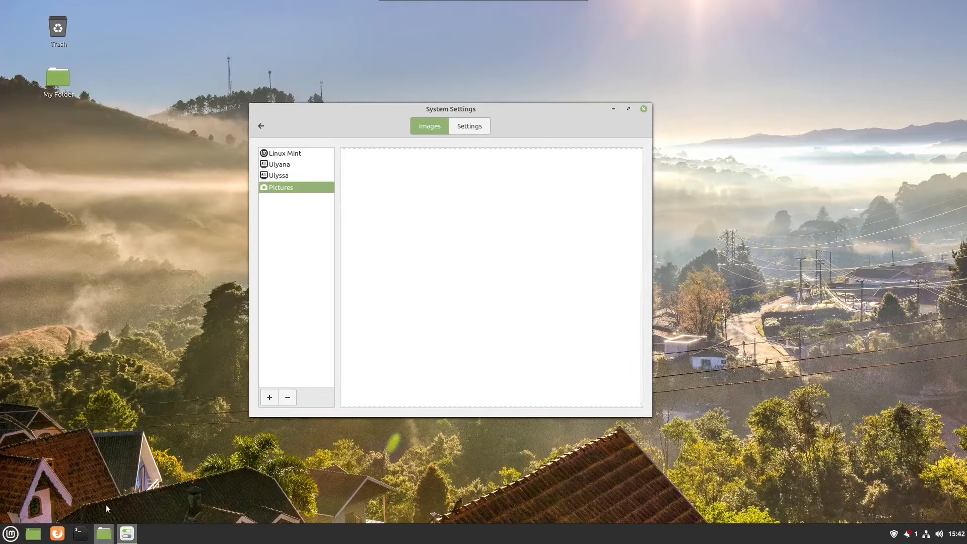
pyautogui.rightClick(54, 81)
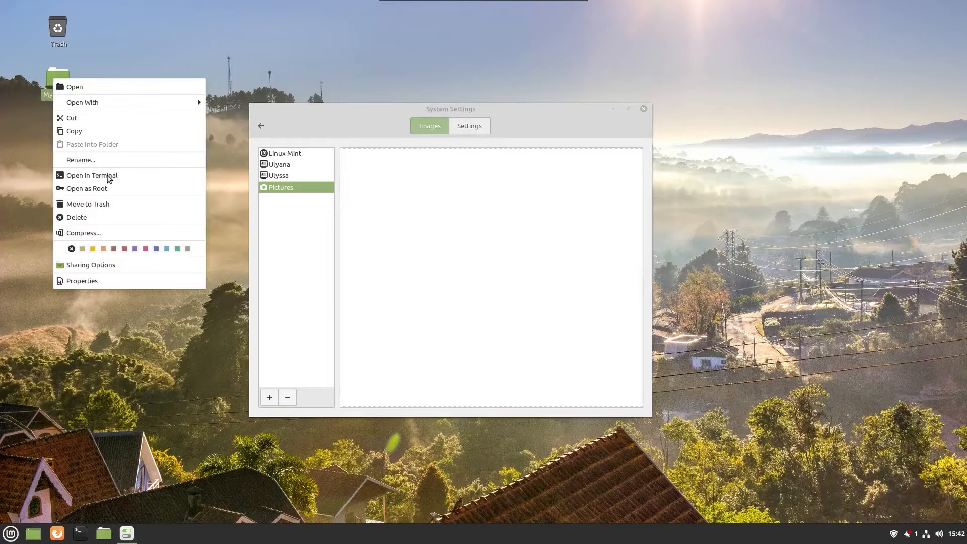
pyautogui.click(94, 218)
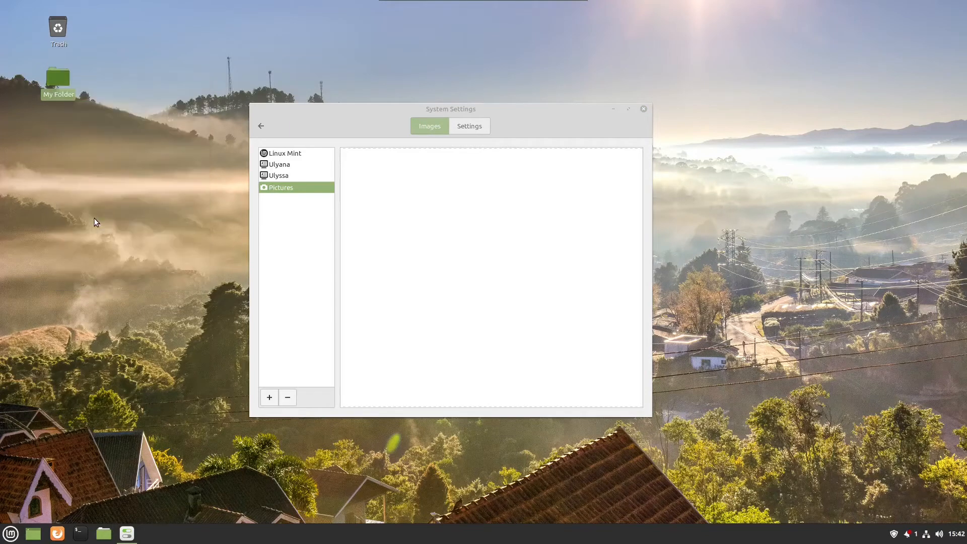
pyautogui.click(548, 296)
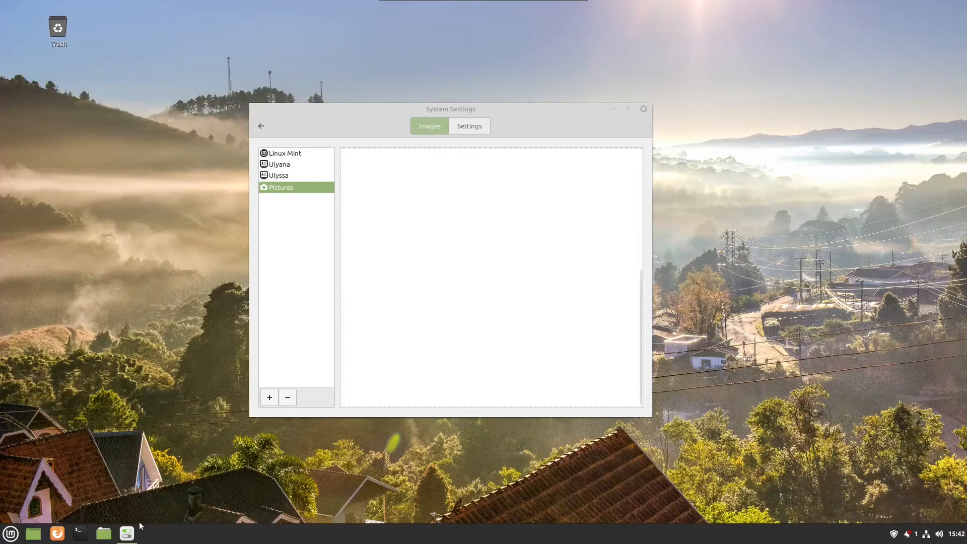
# View the Pictures folder in the file manager, and close the file manager window.
pyautogui.click(106, 534)
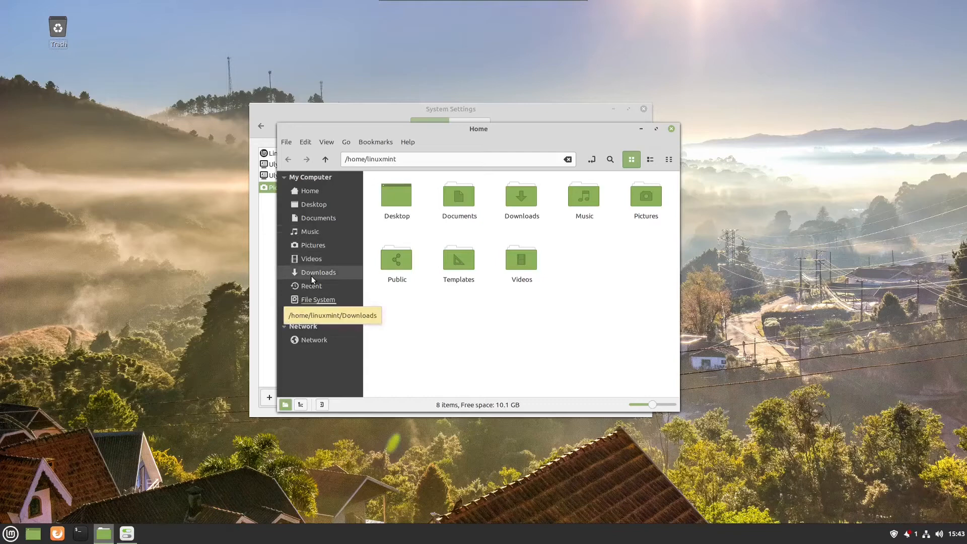
pyautogui.click(315, 247)
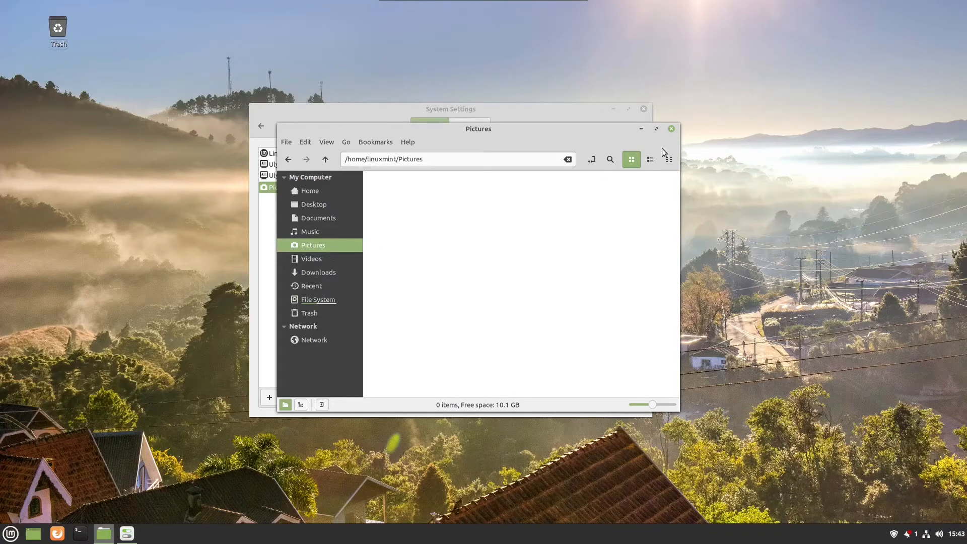
pyautogui.click(672, 129)
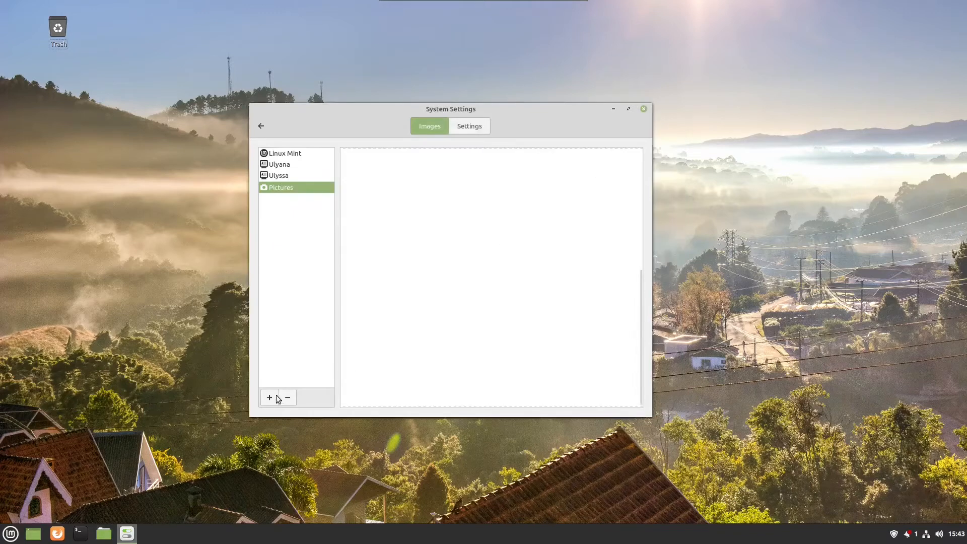
# Create a folder named My Family Photos in the home directory, add it as a background collection, and show it.
pyautogui.click(270, 398)
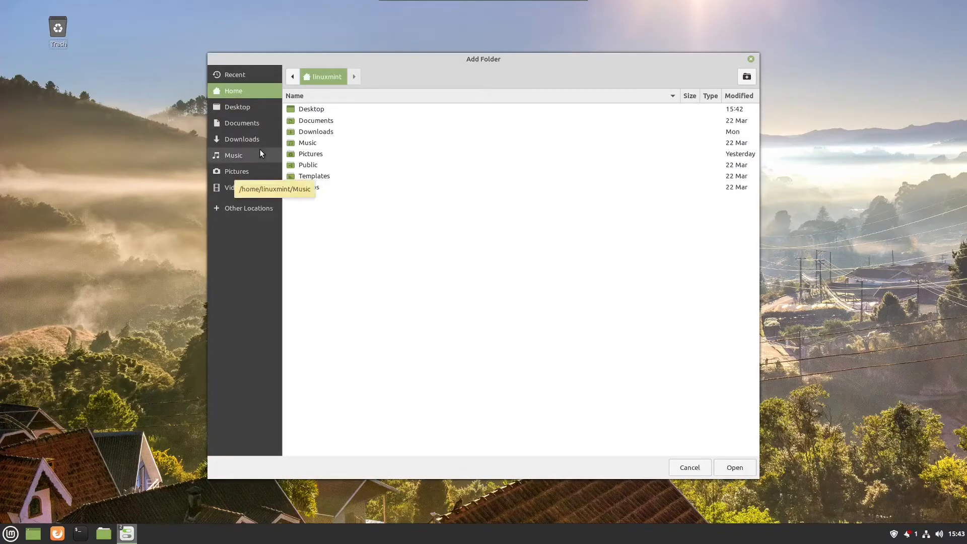
pyautogui.click(744, 78)
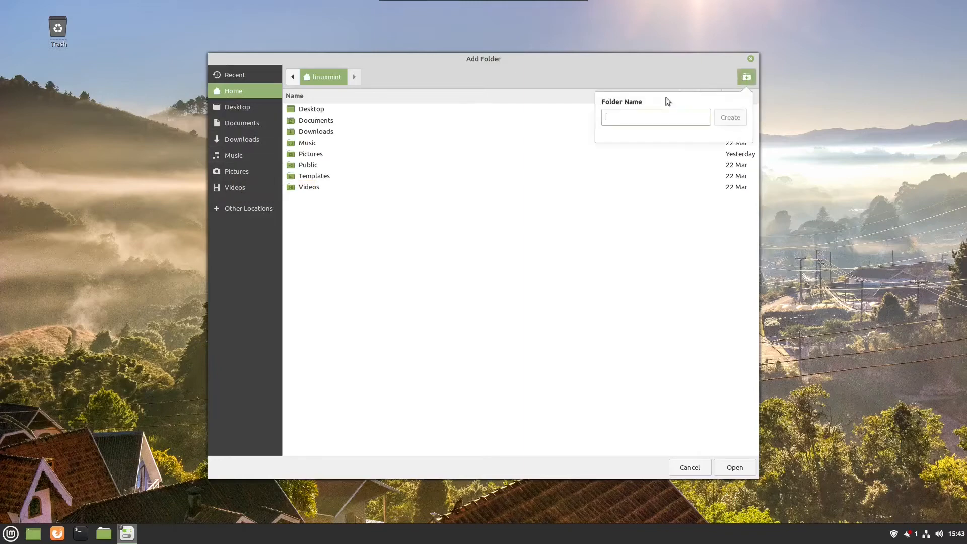
pyautogui.write('My ')
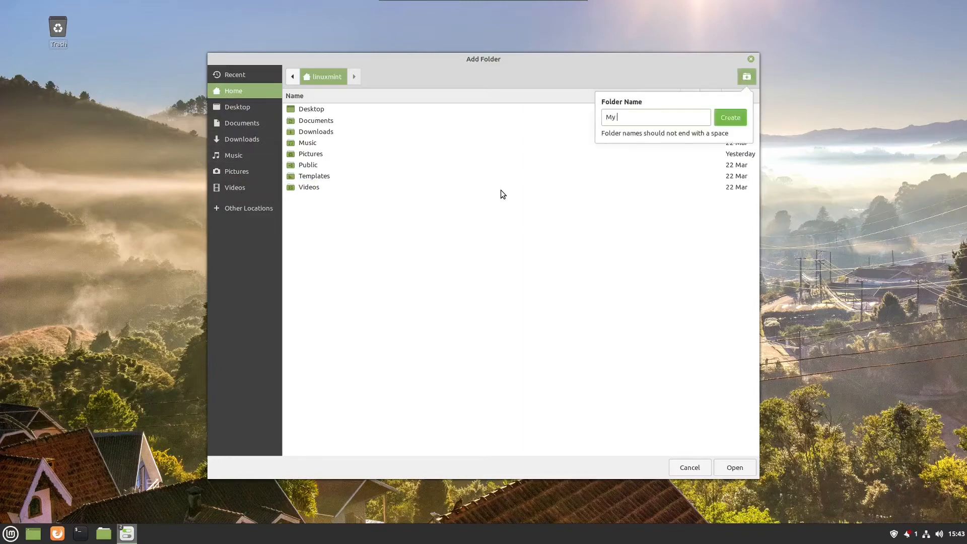
pyautogui.write('Fami')
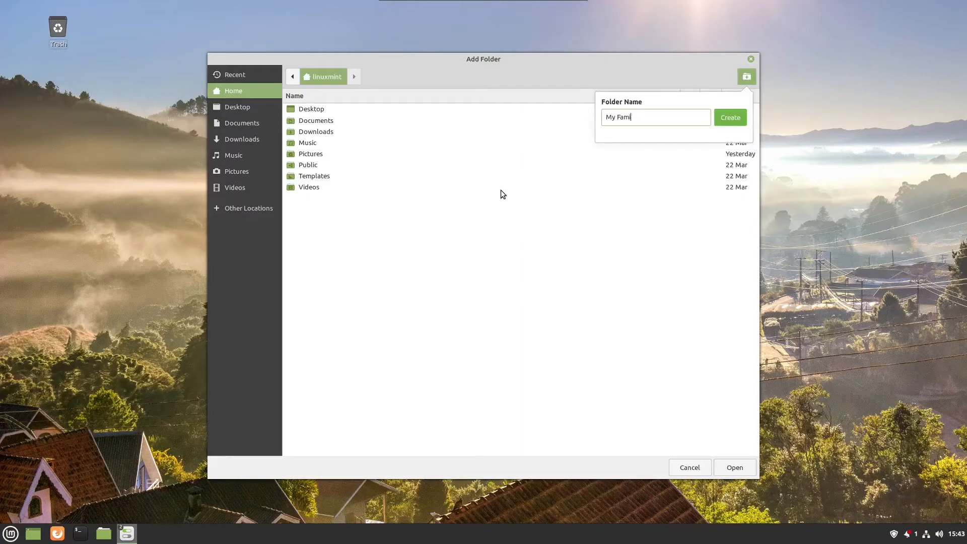
pyautogui.write('ly Photos')
pyautogui.press('Return')
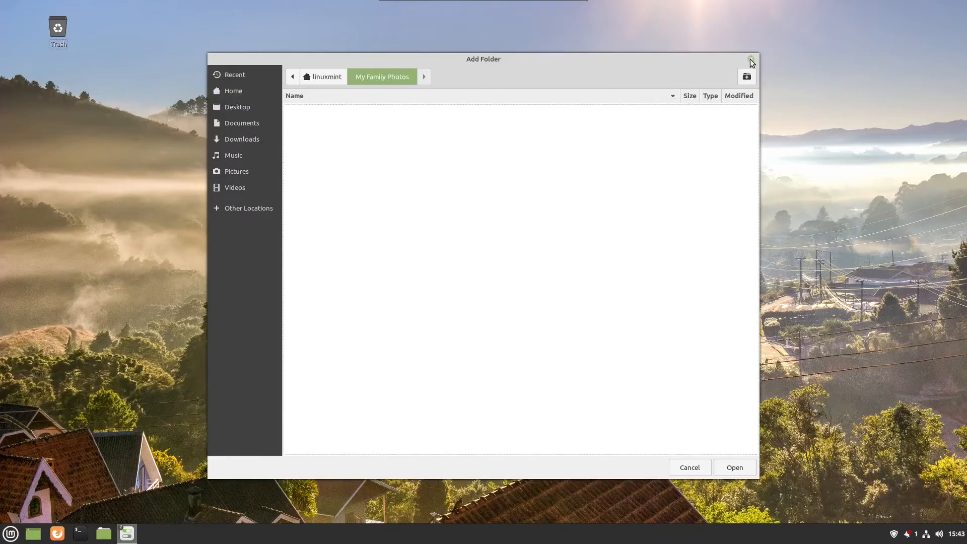
pyautogui.click(736, 467)
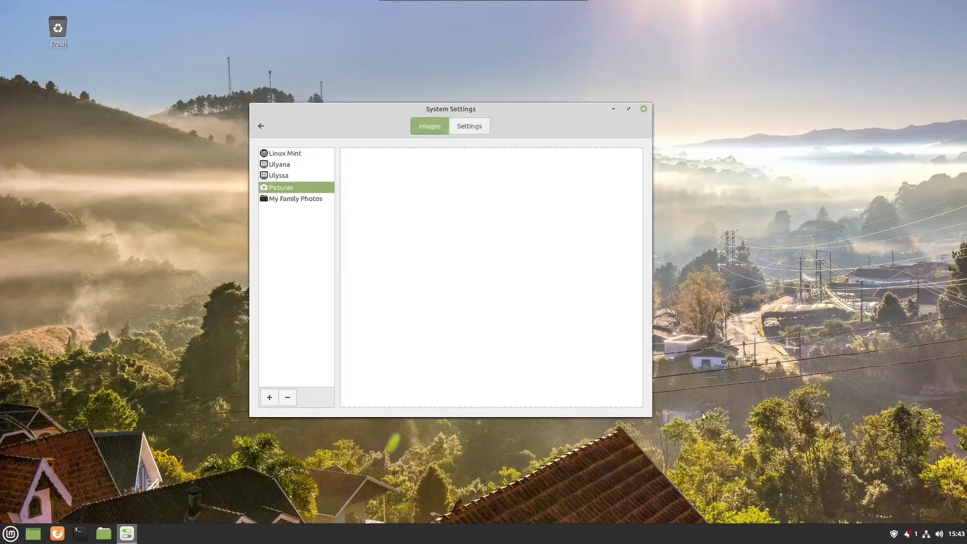
pyautogui.click(284, 200)
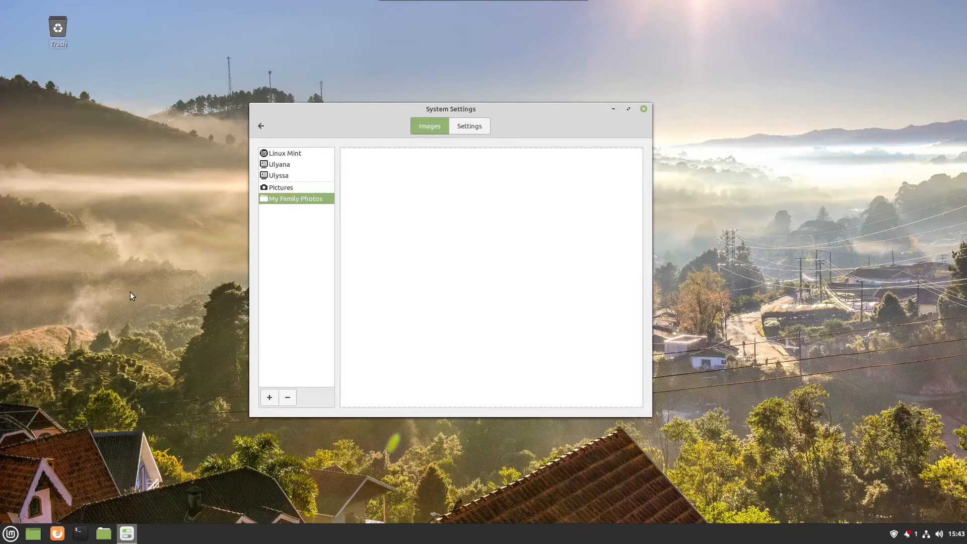
# Select the Linux Mint background collection, turn on playing backgrounds as a slideshow, and move the window clear of the wallpaper logo.
pyautogui.click(291, 156)
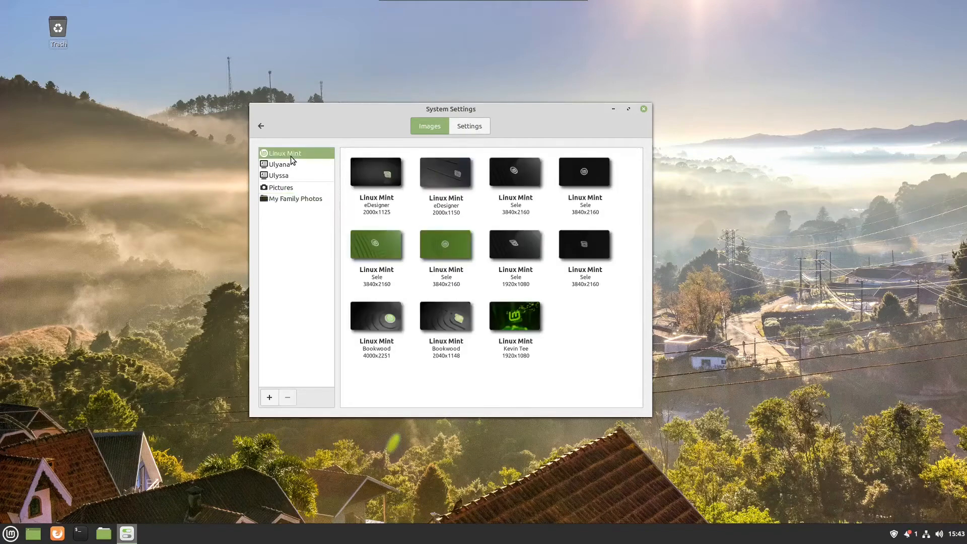
pyautogui.click(464, 129)
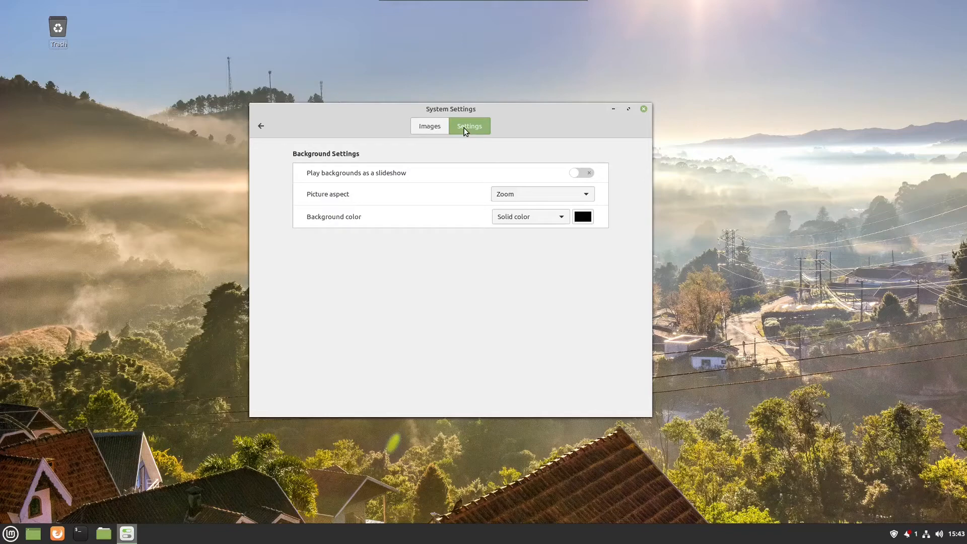
pyautogui.click(581, 174)
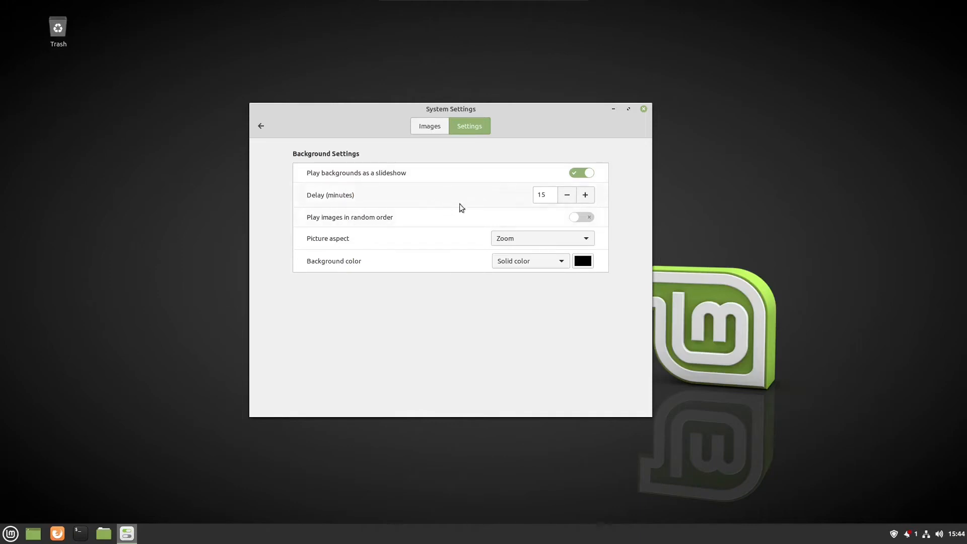
pyautogui.moveTo(576, 115); pyautogui.dragTo(482, 108)
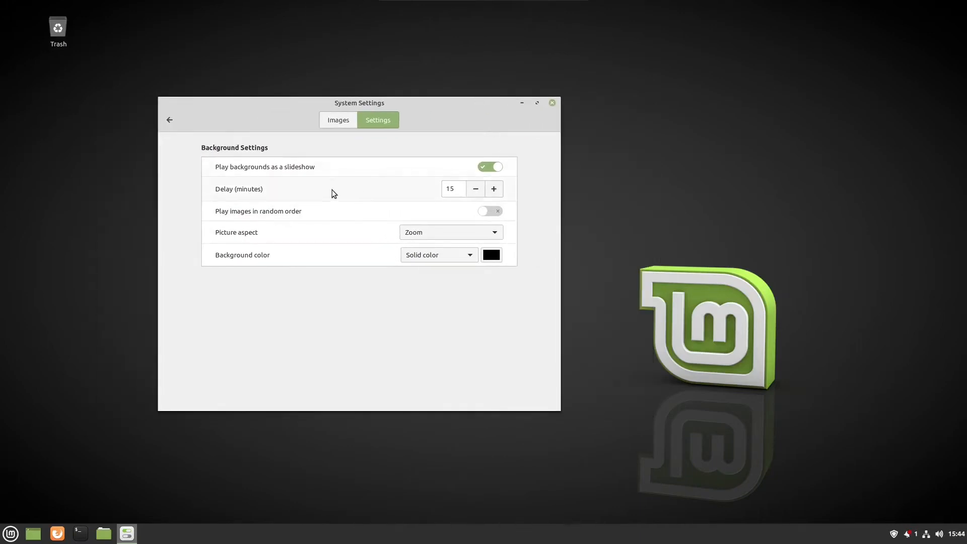
# Turn on random order for the slideshow images, and view the picture aspect options without choosing one.
pyautogui.doubleClick(455, 190)
pyautogui.click(495, 215)
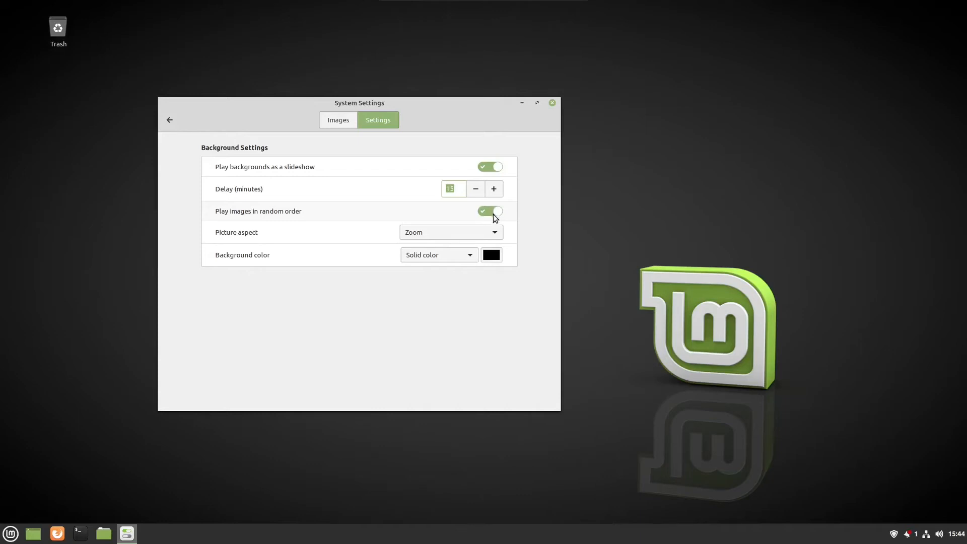
pyautogui.click(493, 233)
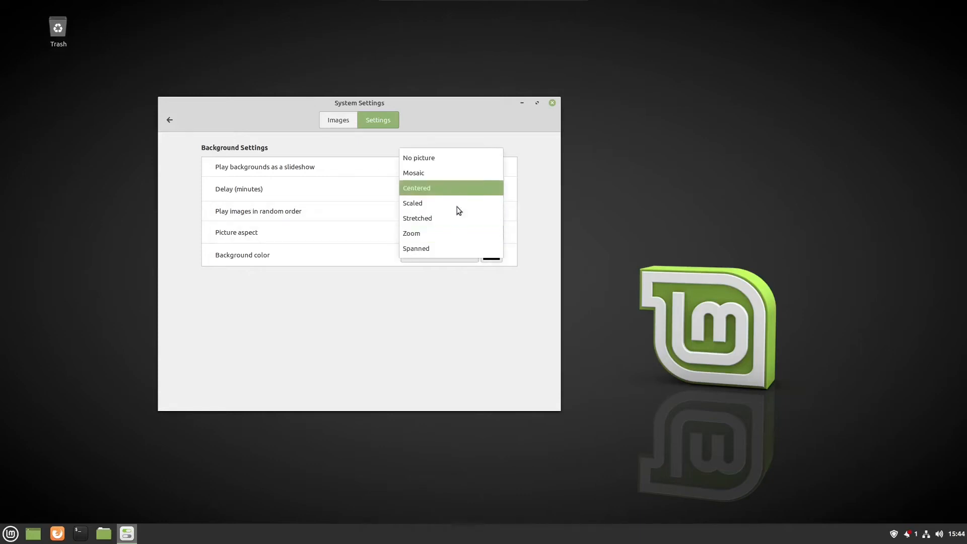
pyautogui.click(462, 329)
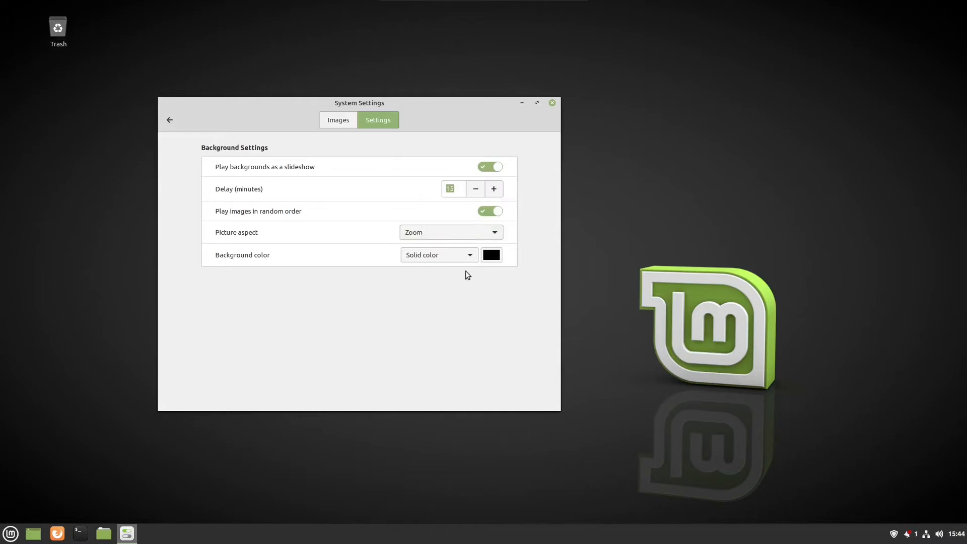
# Set the background slideshow delay to 1 minute, recheck the background images, and close System Settings.
pyautogui.click(462, 189)
pyautogui.moveTo(462, 189); pyautogui.dragTo(439, 190)
pyautogui.write('1')
pyautogui.click(327, 119)
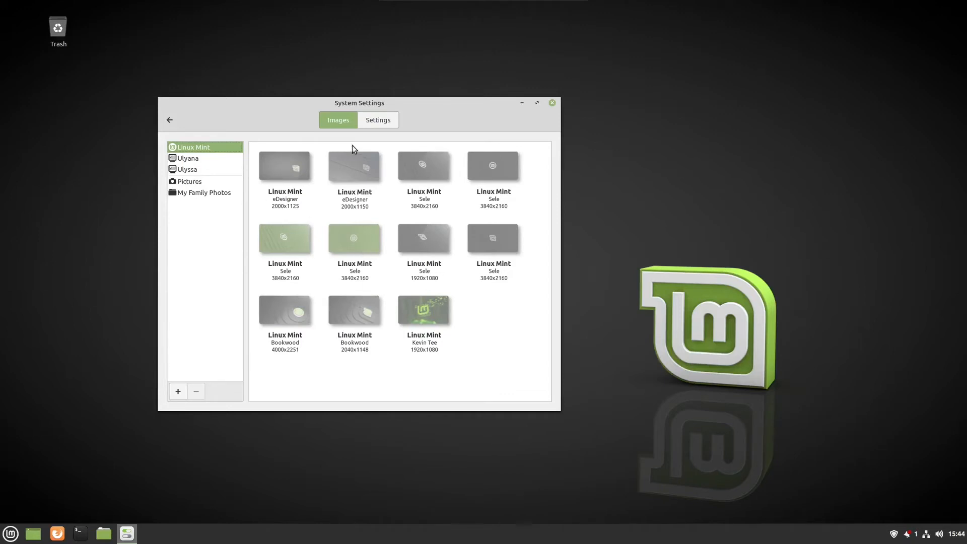
pyautogui.click(371, 123)
pyautogui.click(328, 123)
pyautogui.click(552, 103)
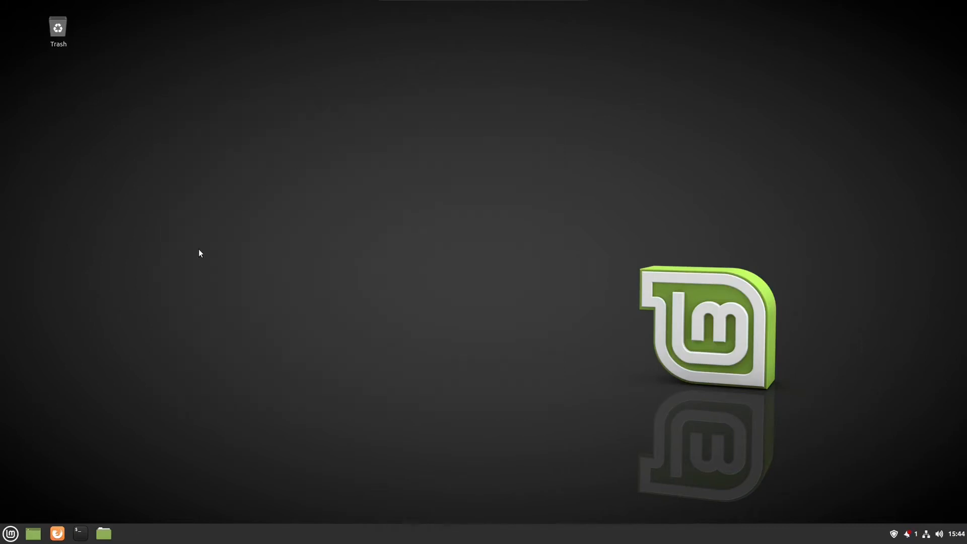
# Reopen System Settings, move its window clear of the wallpaper logo, and show the Effects settings.
pyautogui.click(11, 534)
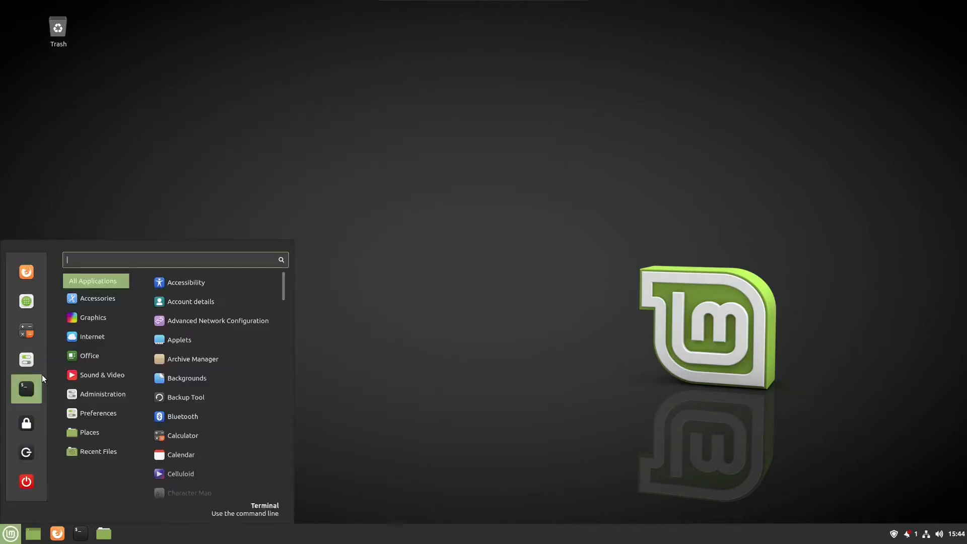
pyautogui.click(31, 362)
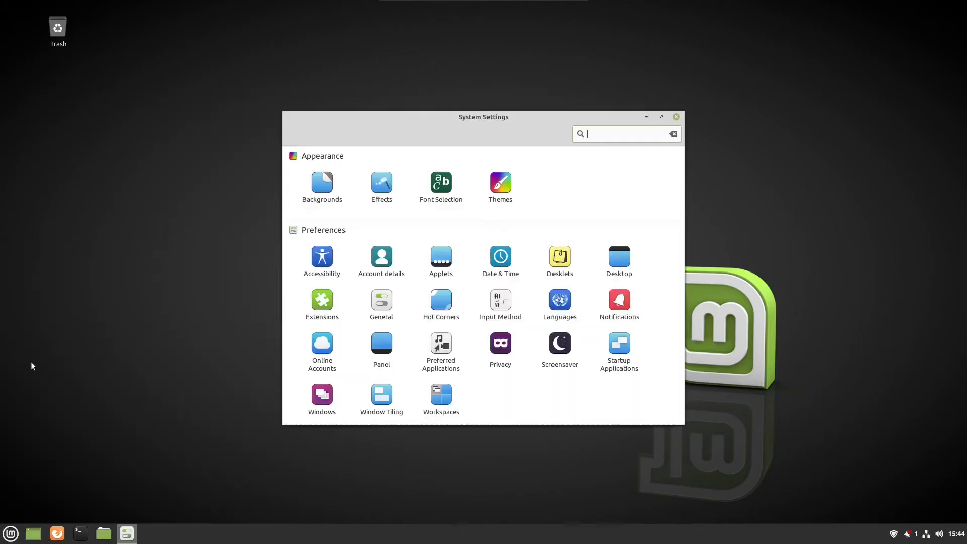
pyautogui.moveTo(446, 121); pyautogui.dragTo(182, 102)
pyautogui.click(130, 147)
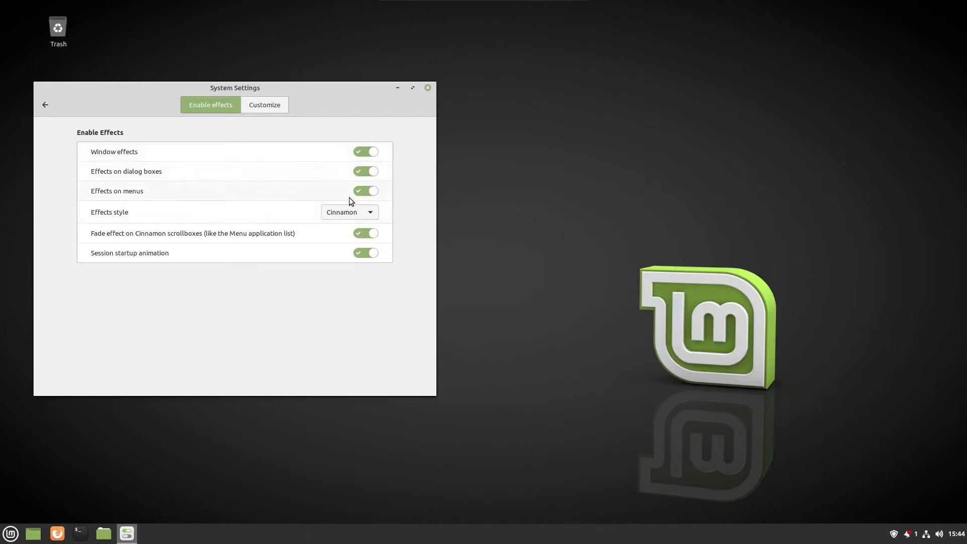
# Turn on customized effect settings to view them, turn them off again, and return to the settings overview.
pyautogui.click(261, 109)
pyautogui.click(375, 135)
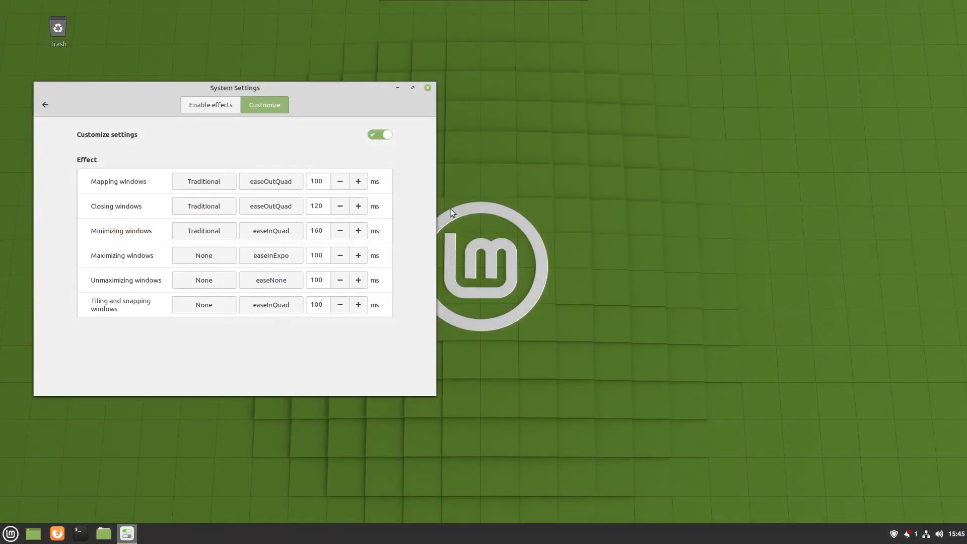
pyautogui.click(373, 134)
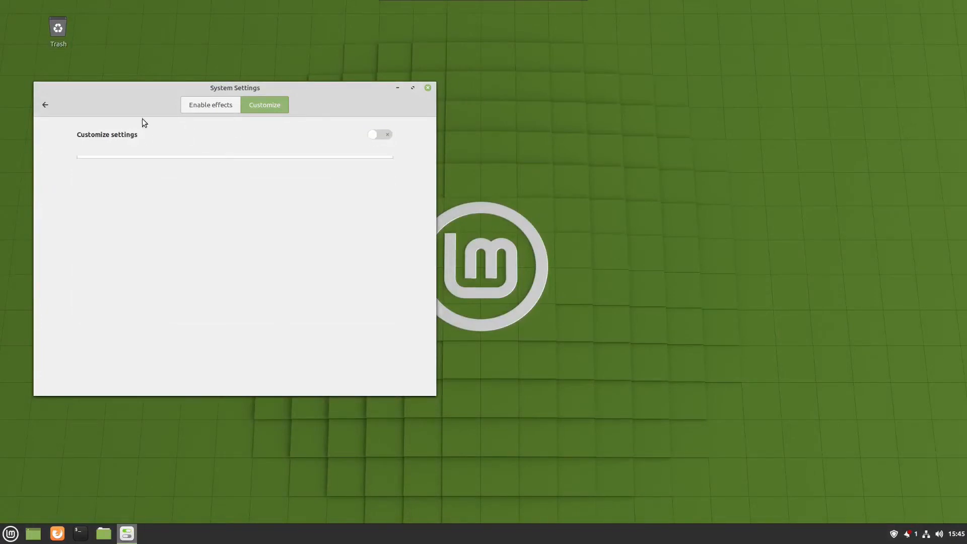
pyautogui.click(48, 106)
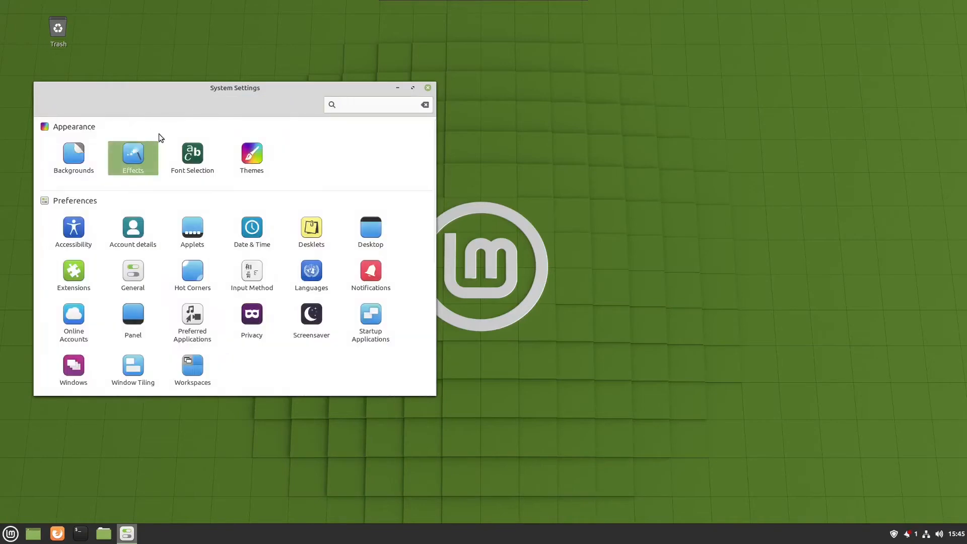
# Preview Navilu Bold and Navilu Normal for window titles, and set the window title font to Chandas Bold Italic, size 14.
pyautogui.click(188, 151)
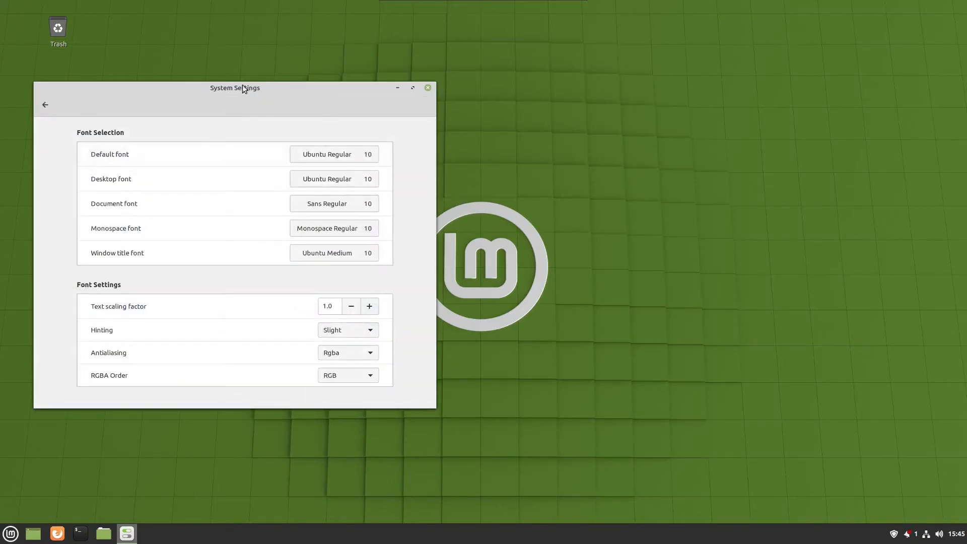
pyautogui.click(330, 253)
pyautogui.moveTo(332, 292); pyautogui.dragTo(333, 244)
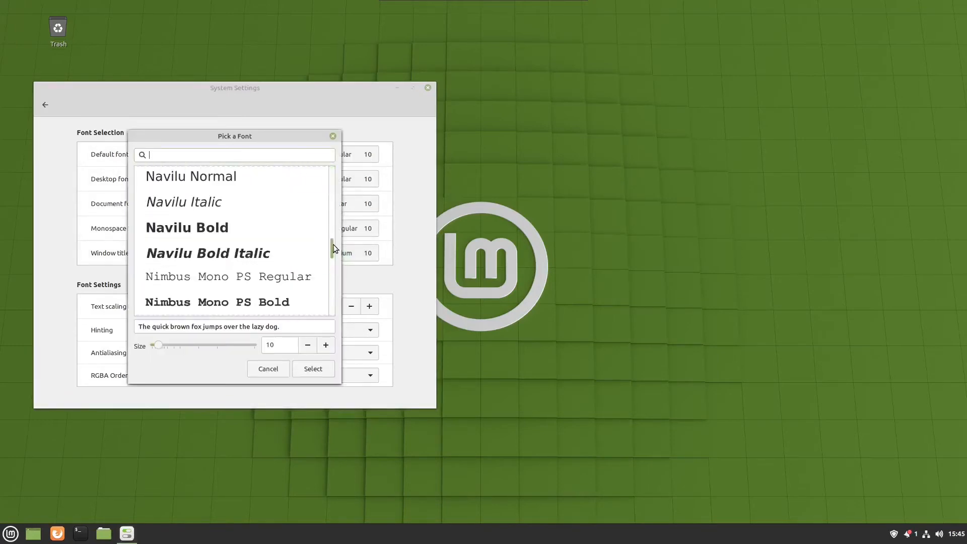
pyautogui.click(182, 230)
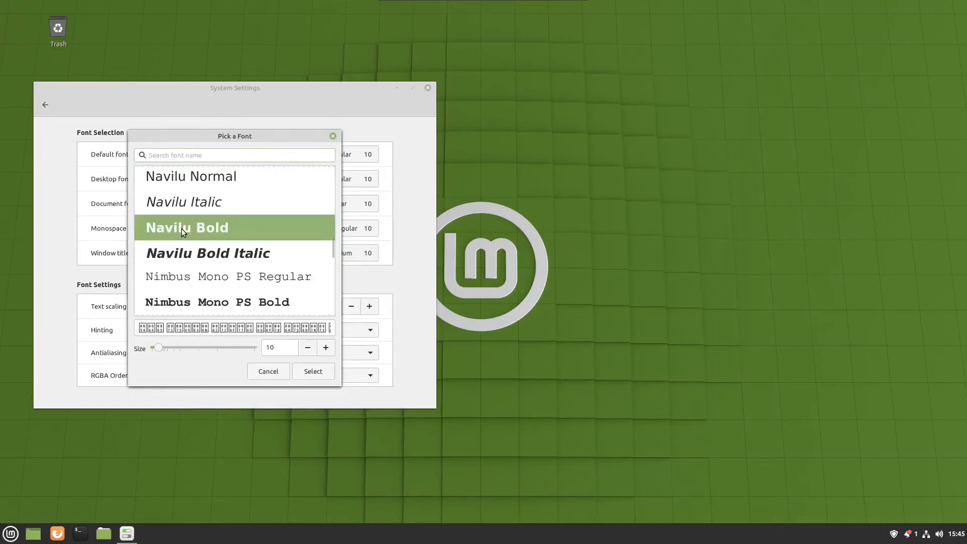
pyautogui.click(191, 179)
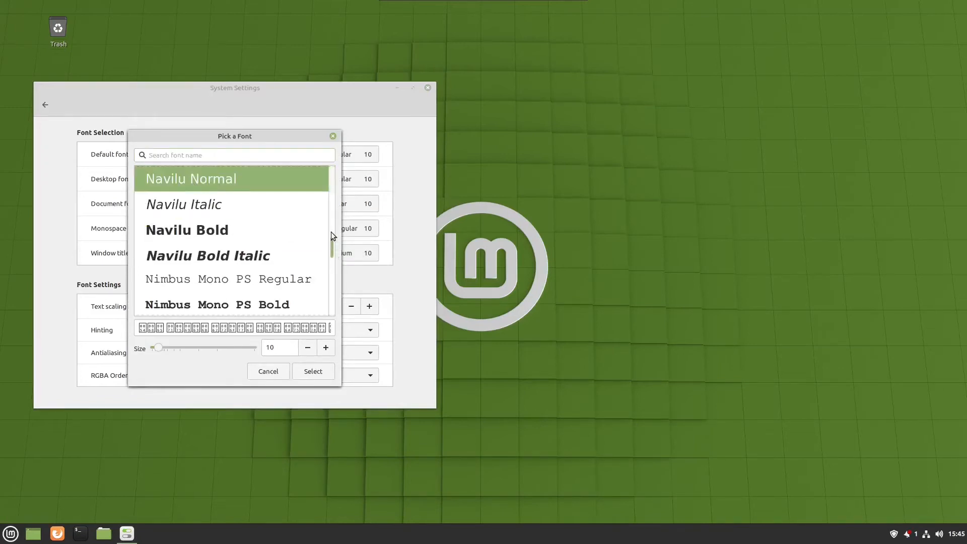
pyautogui.moveTo(331, 232); pyautogui.dragTo(331, 177)
pyautogui.click(210, 187)
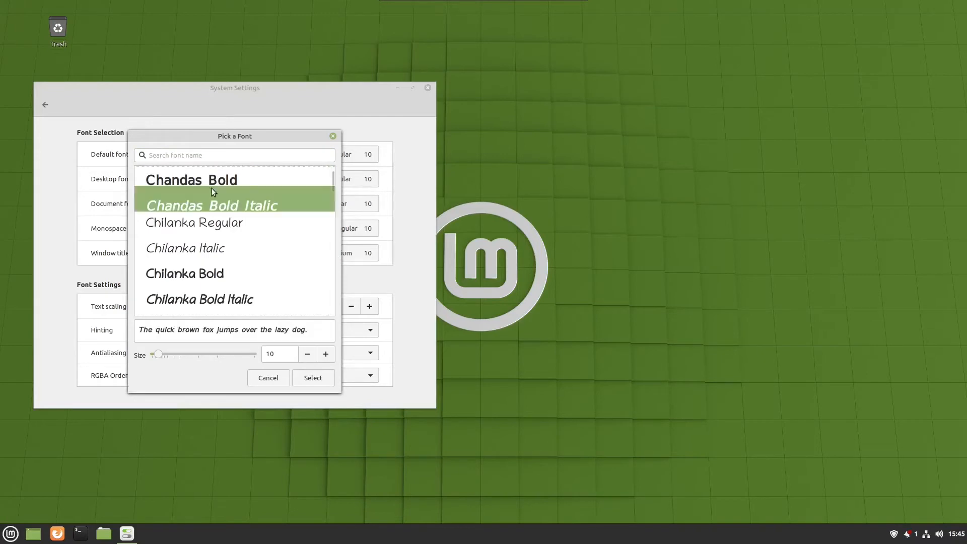
pyautogui.click(323, 358)
pyautogui.click(325, 359)
pyautogui.click(324, 359)
pyautogui.click(324, 359)
pyautogui.click(316, 386)
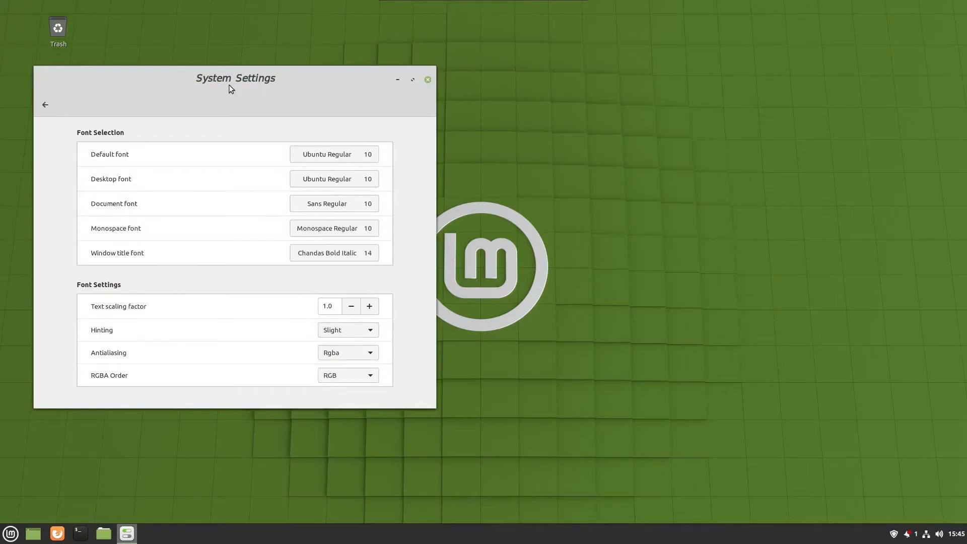
# Reduce the window title font size to 10, keeping Chandas Bold Italic.
pyautogui.click(353, 253)
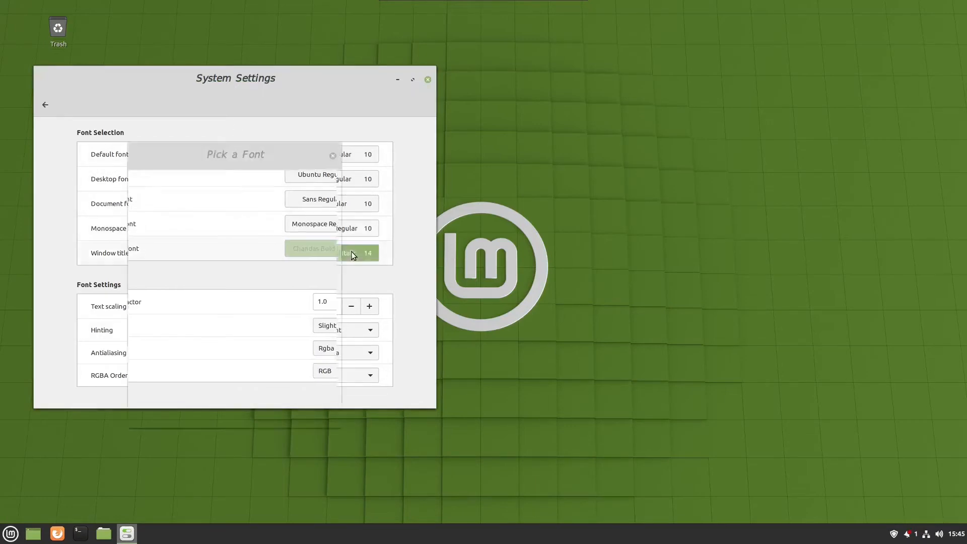
pyautogui.click(308, 391)
pyautogui.click(307, 391)
pyautogui.click(307, 391)
pyautogui.click(307, 391)
pyautogui.click(316, 412)
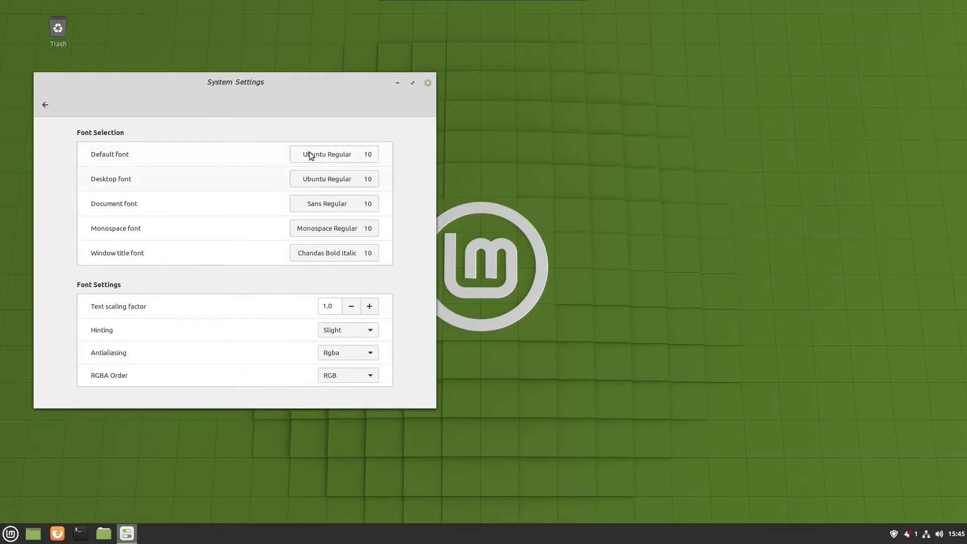
# Move the System Settings window away from the desktop's edge, and set the desktop font to Ubuntu Regular, size 12.
pyautogui.moveTo(241, 90); pyautogui.dragTo(351, 96)
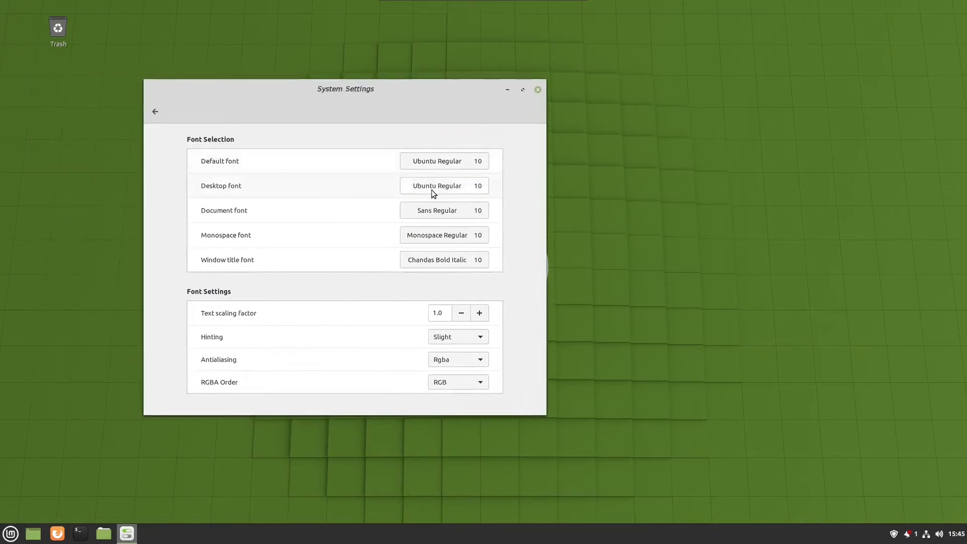
pyautogui.click(434, 188)
pyautogui.click(436, 363)
pyautogui.click(436, 363)
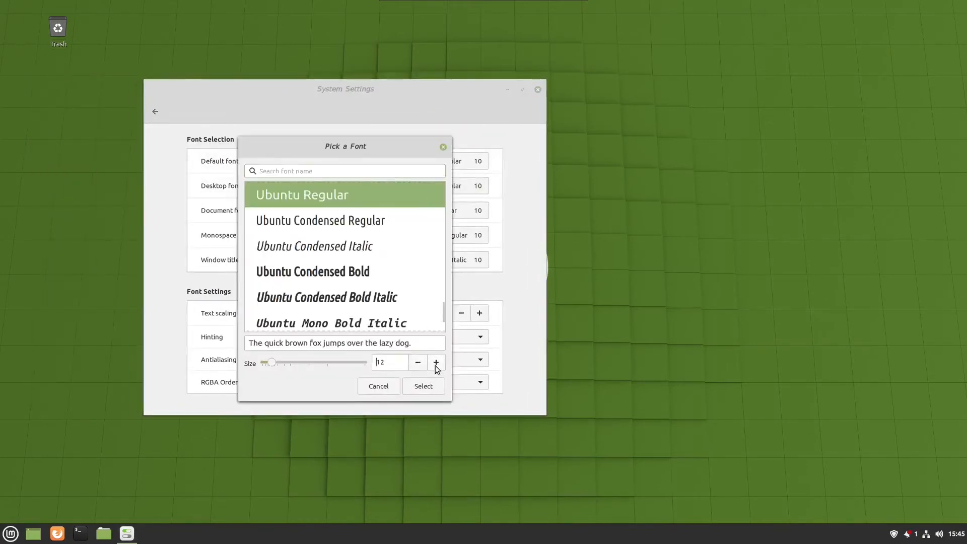
pyautogui.click(429, 385)
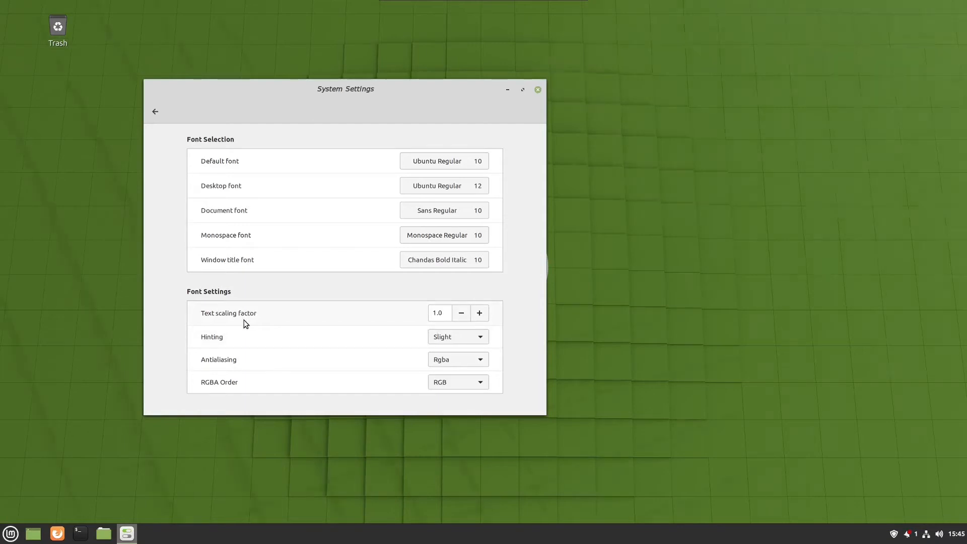
# Try larger text scaling factors such as 1.25 and 1.4, and return the factor to 1.0.
pyautogui.moveTo(445, 315); pyautogui.dragTo(425, 313)
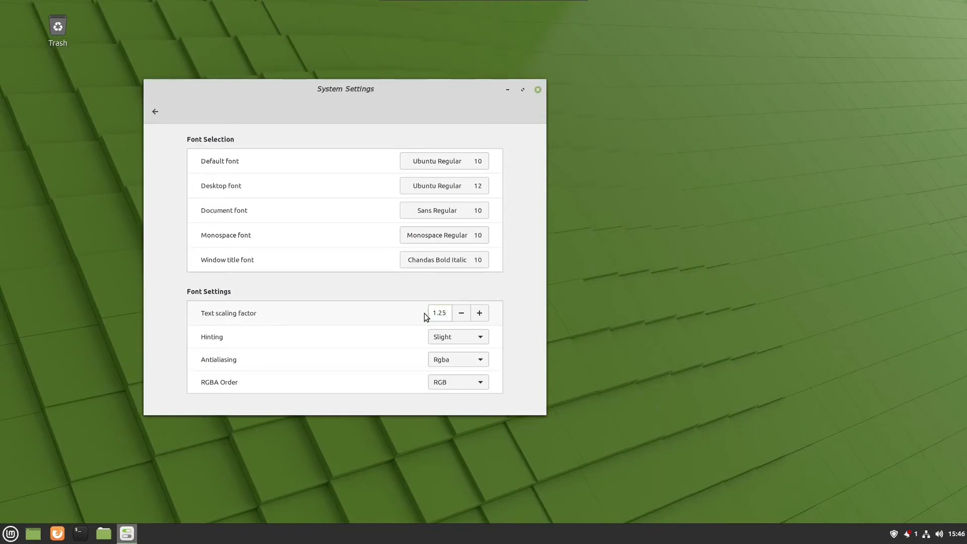
pyautogui.click(482, 314)
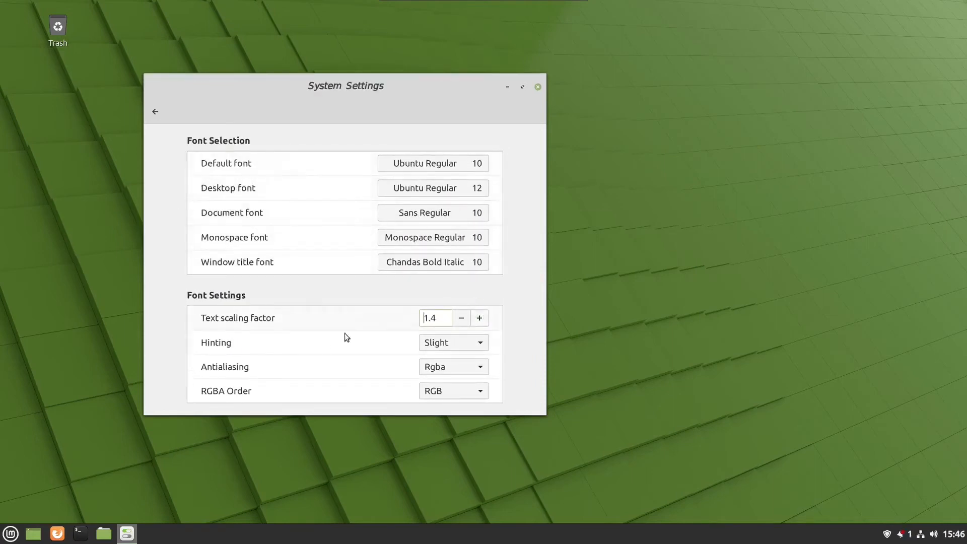
pyautogui.click(478, 318)
pyautogui.click(461, 323)
pyautogui.click(463, 324)
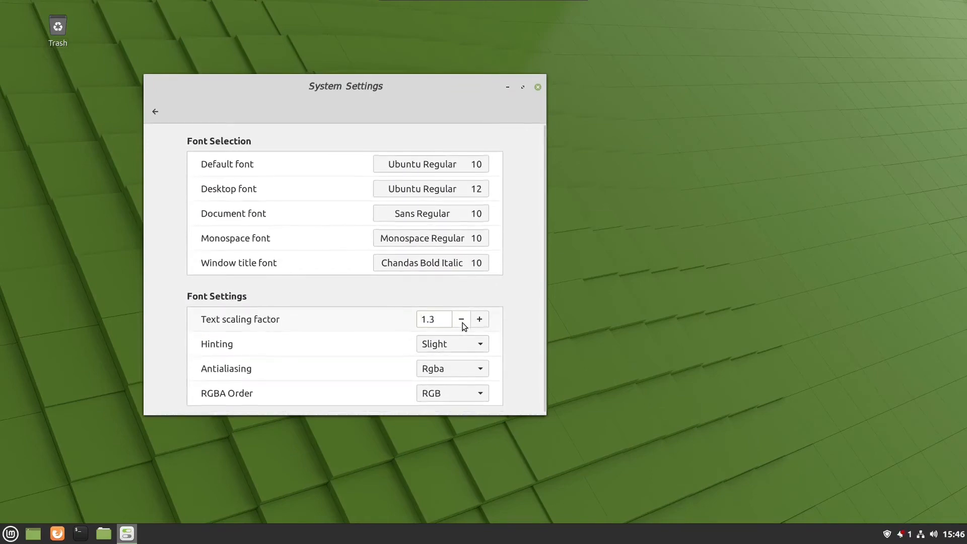
pyautogui.click(462, 323)
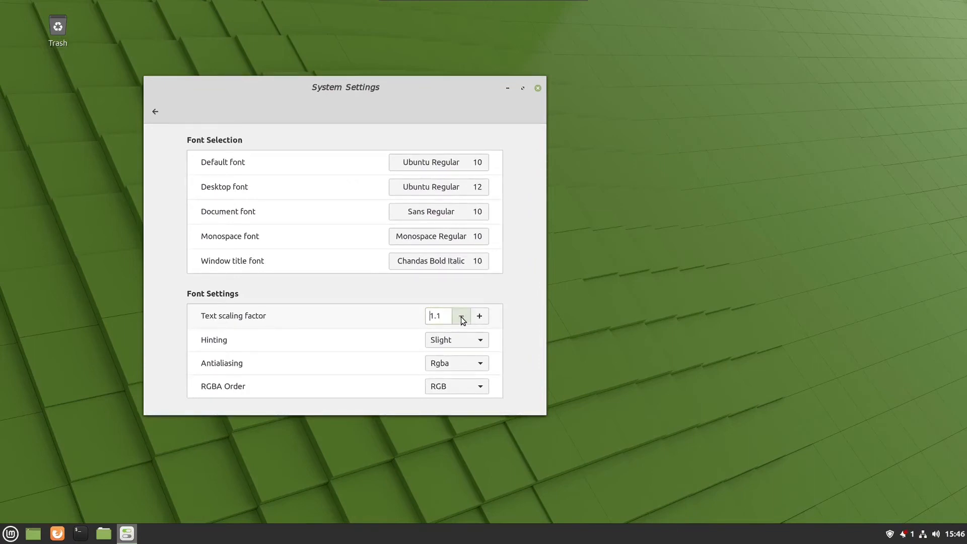
pyautogui.click(461, 316)
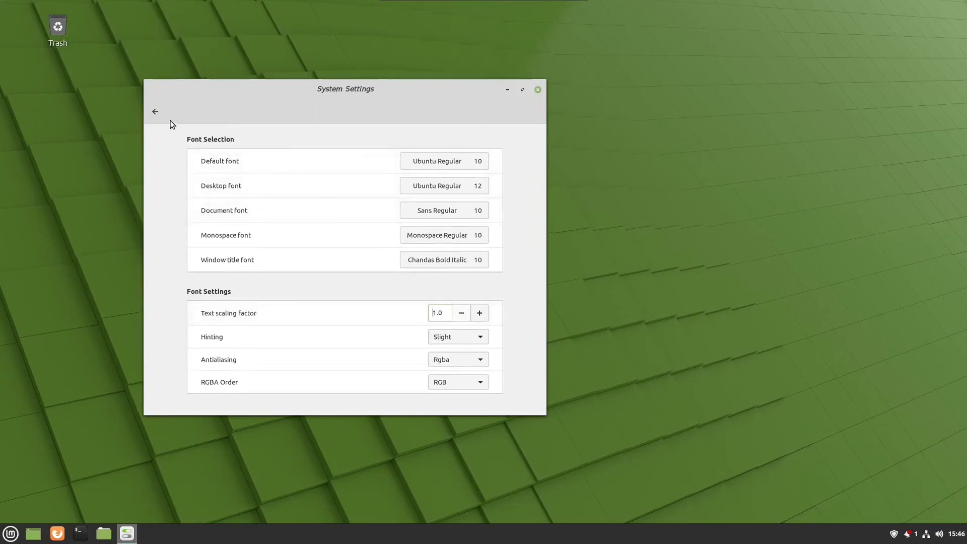
# Leave the font settings, show the Themes settings, and set the window borders theme to Mint-Y-Dark.
pyautogui.click(155, 112)
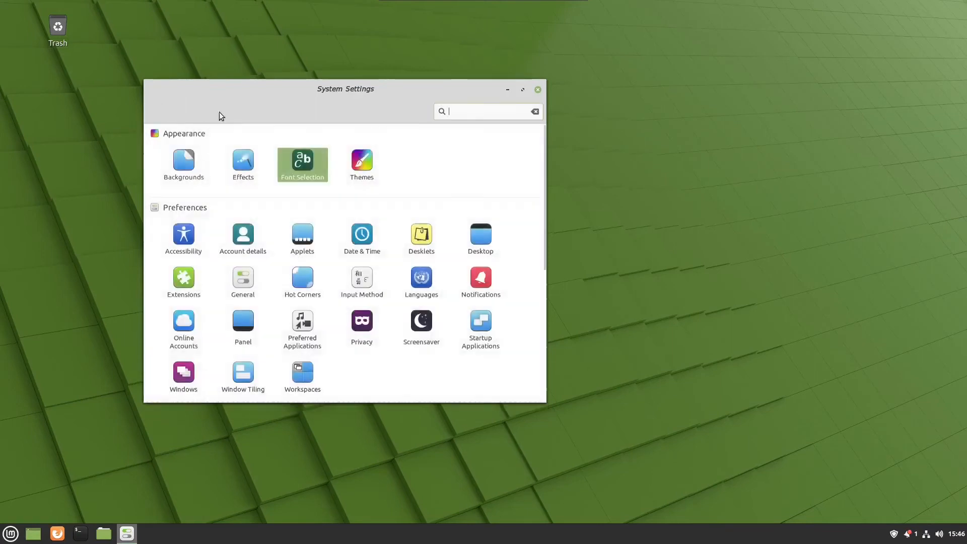
pyautogui.click(363, 161)
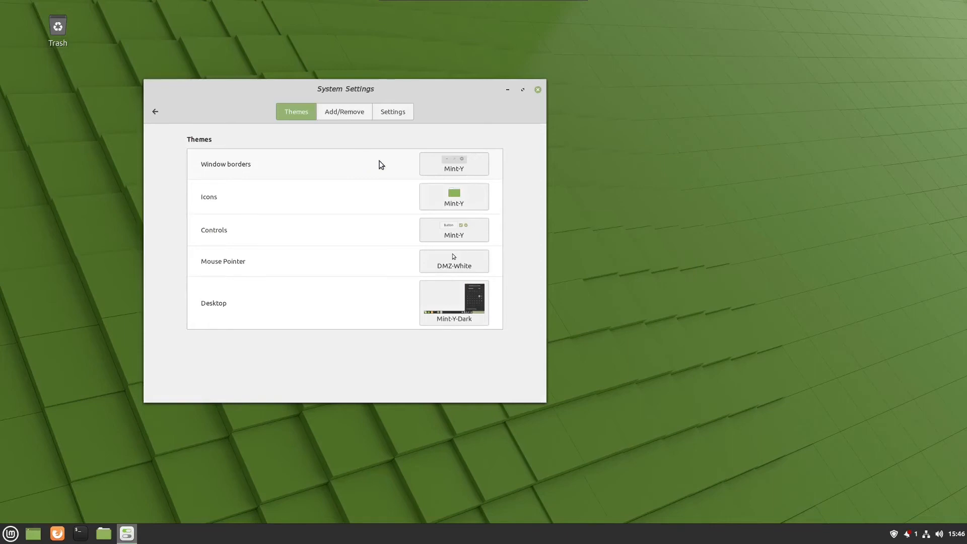
pyautogui.click(454, 167)
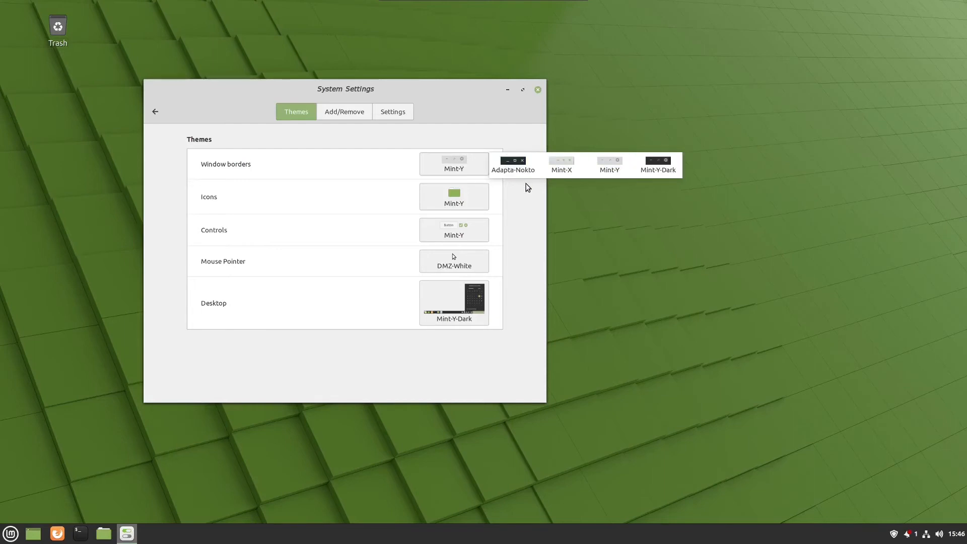
pyautogui.click(663, 170)
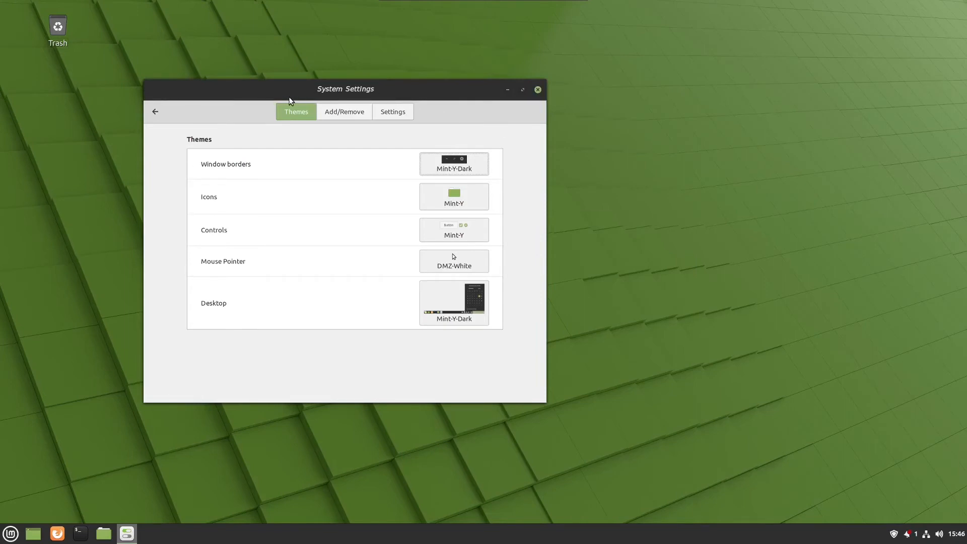
# Set the icons theme to Mint-Y-Dark-Brown and the controls theme to Mint-Y-Dark-Sand.
pyautogui.click(457, 193)
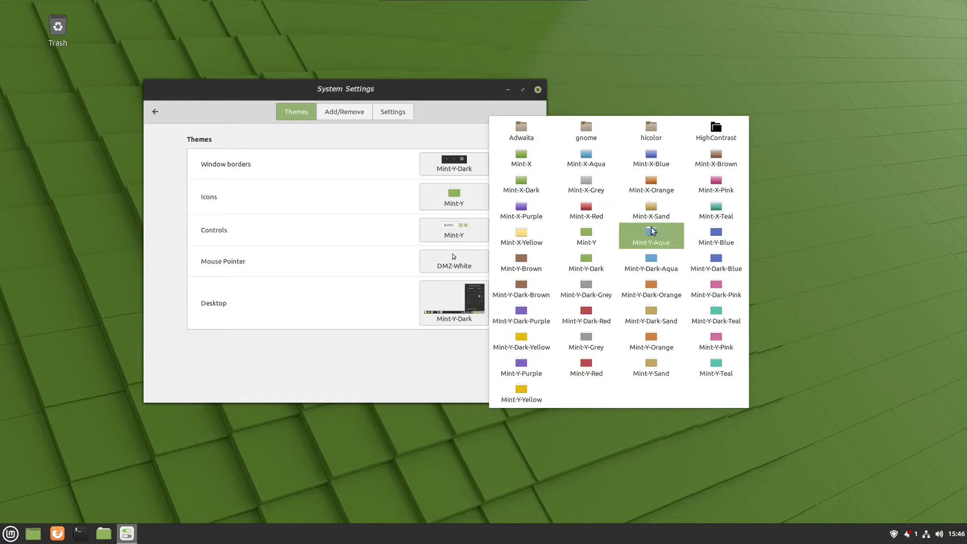
pyautogui.click(525, 288)
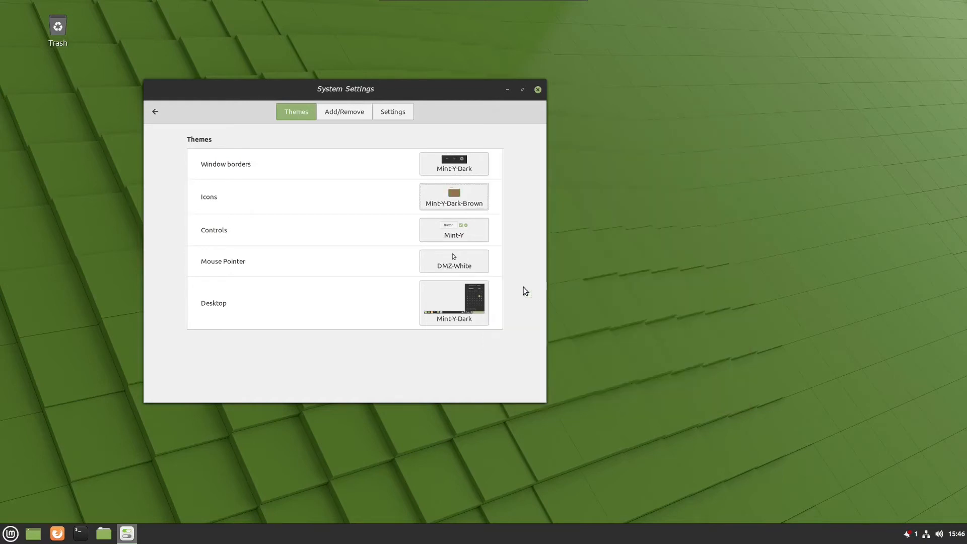
pyautogui.click(467, 232)
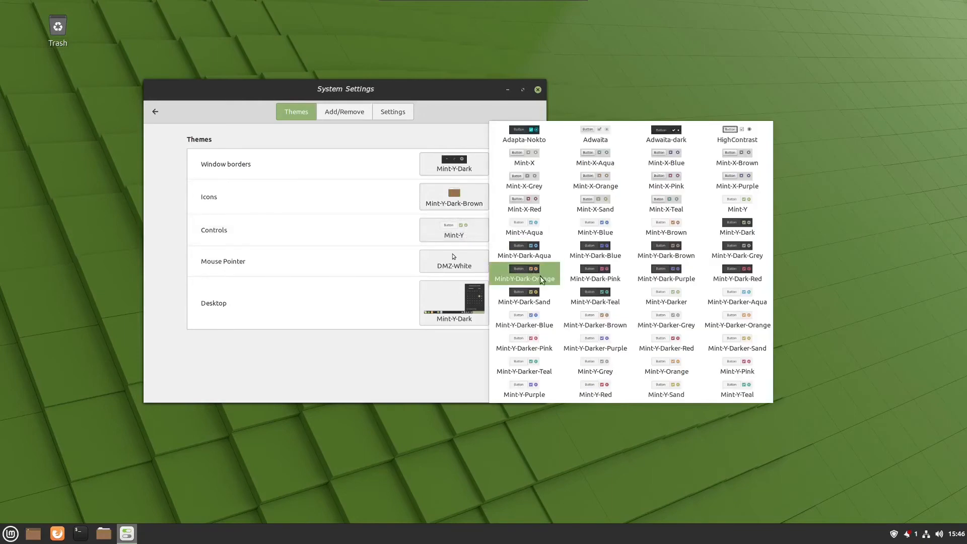
pyautogui.click(526, 297)
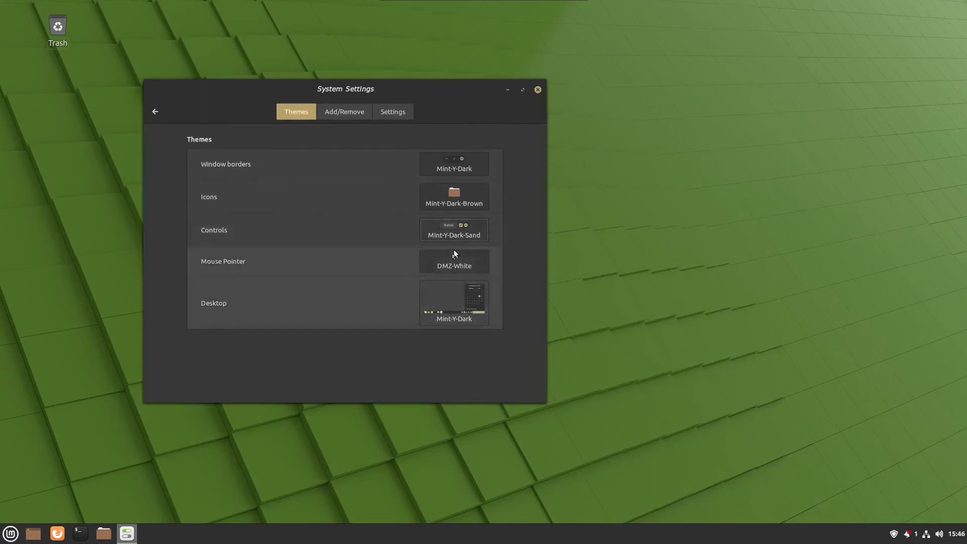
# View the available mouse pointer and desktop themes, keeping DMZ-White and Mint-Y-Dark.
pyautogui.click(455, 254)
pyautogui.click(521, 309)
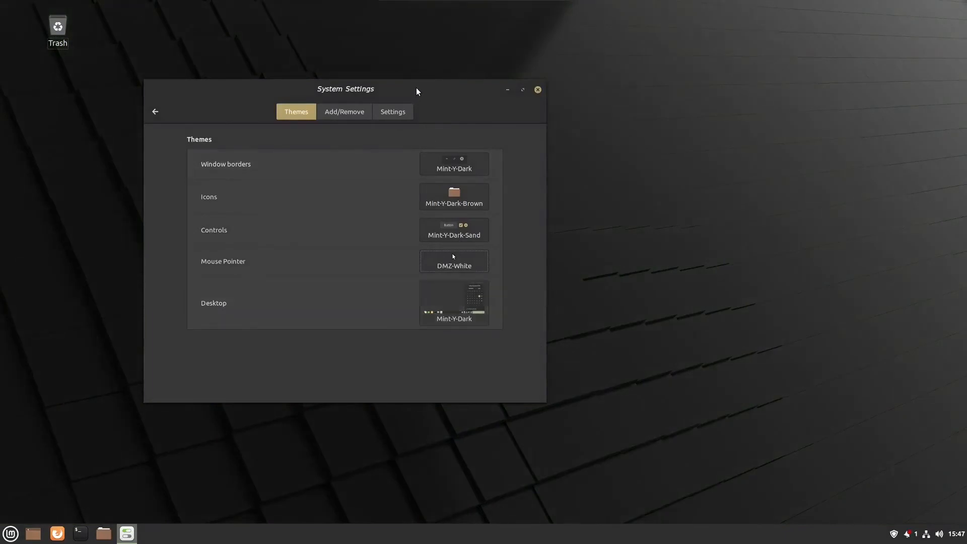
pyautogui.click(460, 299)
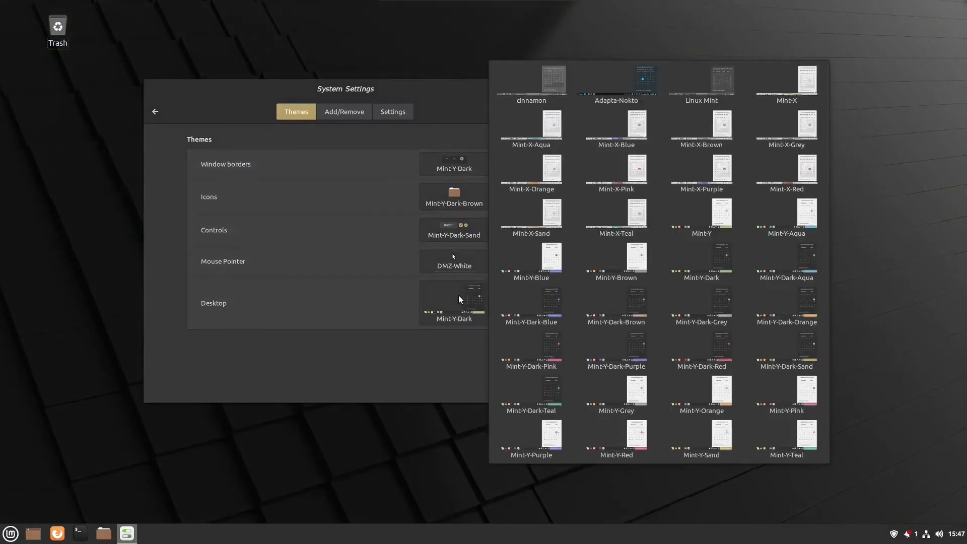
pyautogui.click(69, 422)
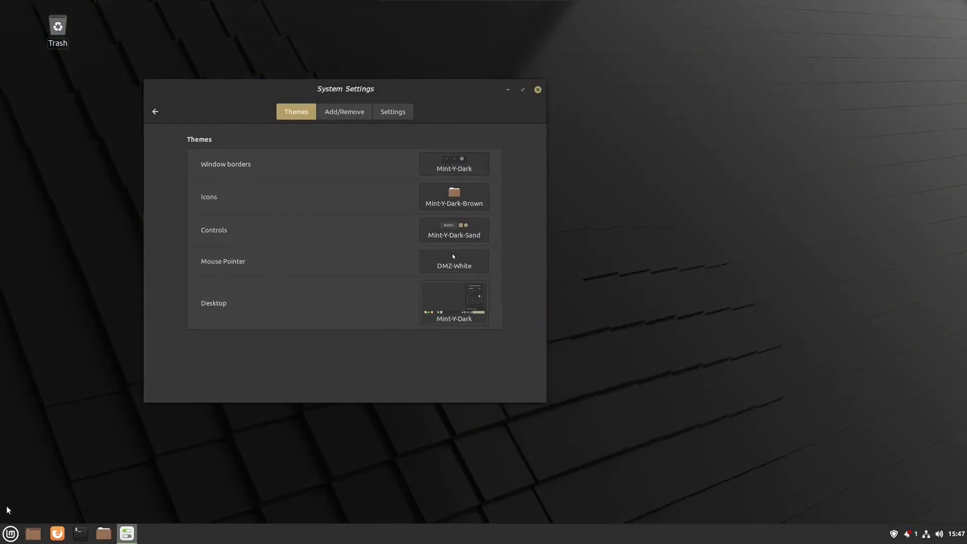
# Check the application menu under the current desktop theme, try the Linux Mint desktop theme, and view the menu again.
pyautogui.click(10, 533)
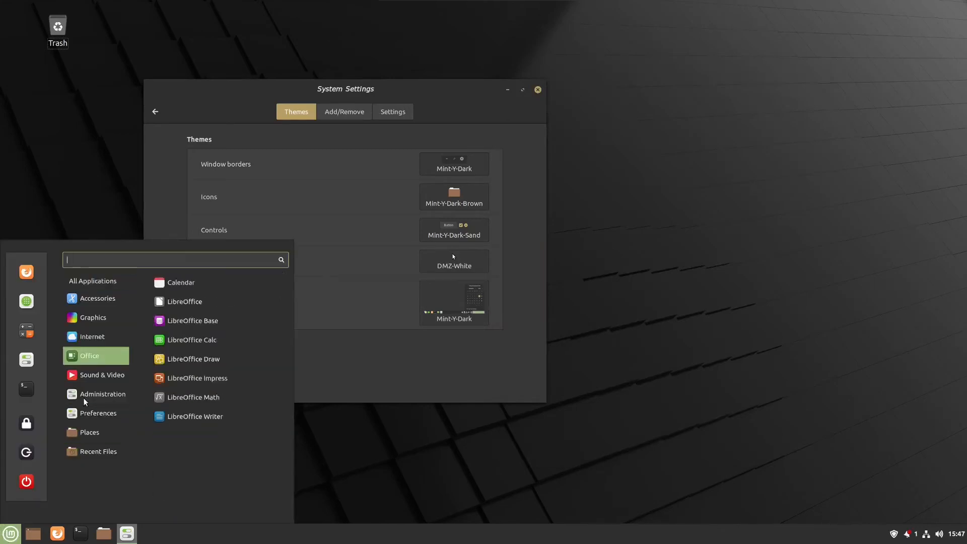
pyautogui.moveTo(100, 394)
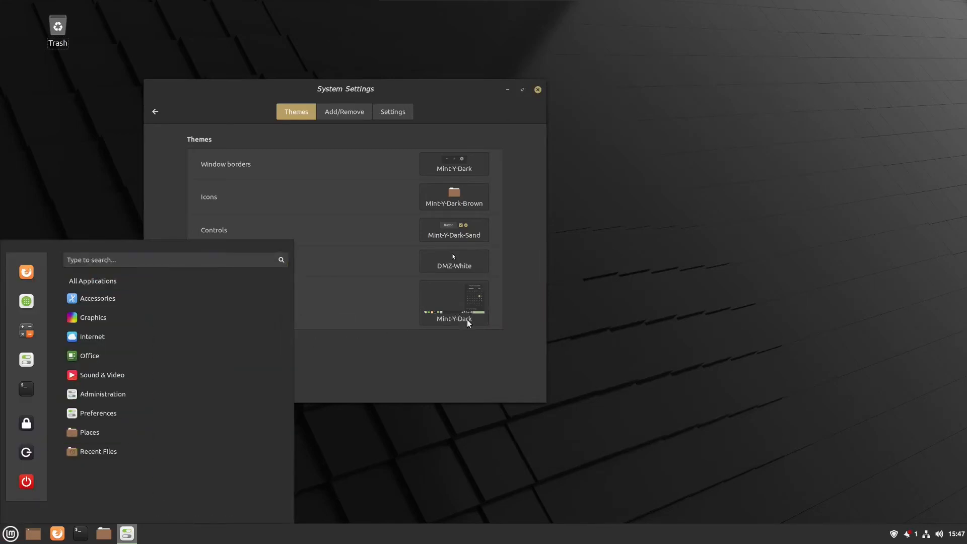
pyautogui.click(470, 308)
pyautogui.click(478, 305)
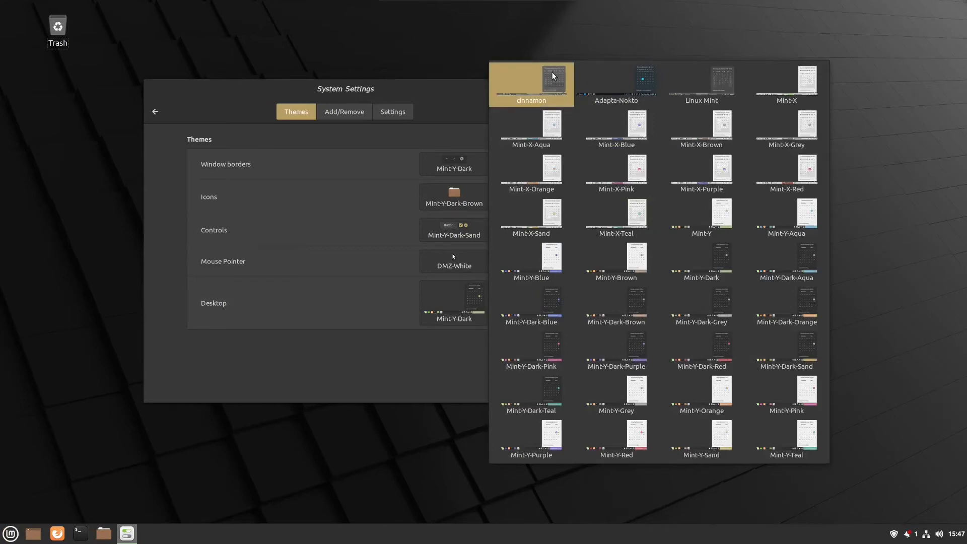
pyautogui.click(693, 85)
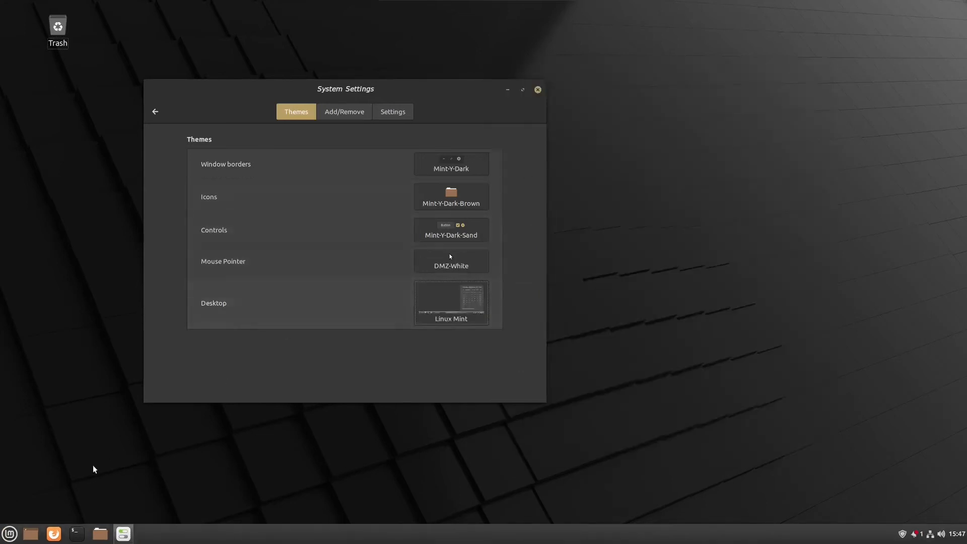
pyautogui.click(2, 537)
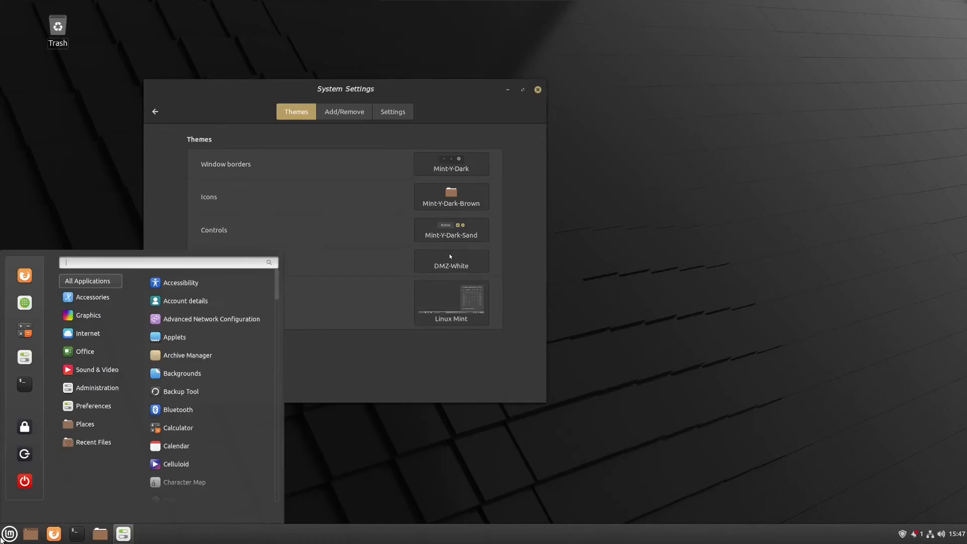
pyautogui.click(446, 385)
# Try the cinnamon desktop theme and view the application menu's Office category with it.
pyautogui.click(475, 305)
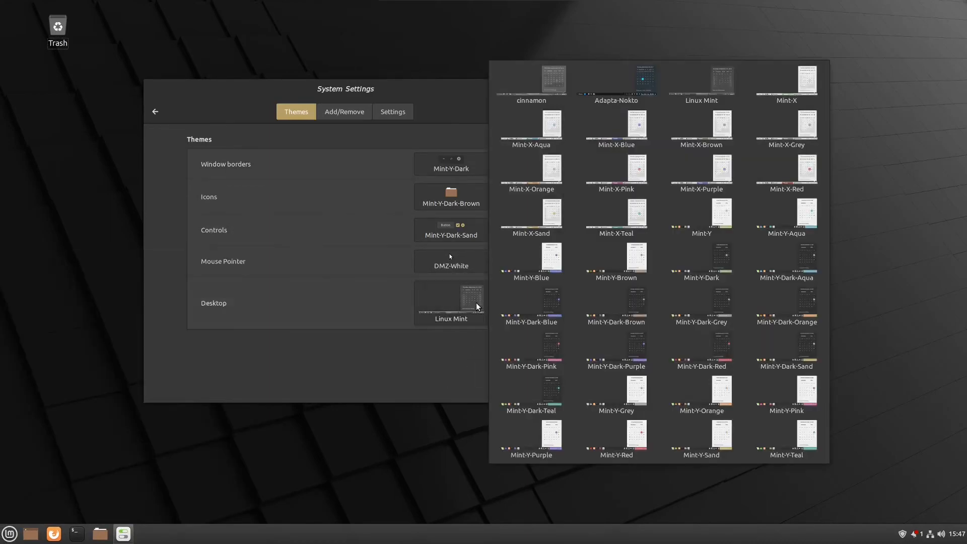
pyautogui.click(562, 84)
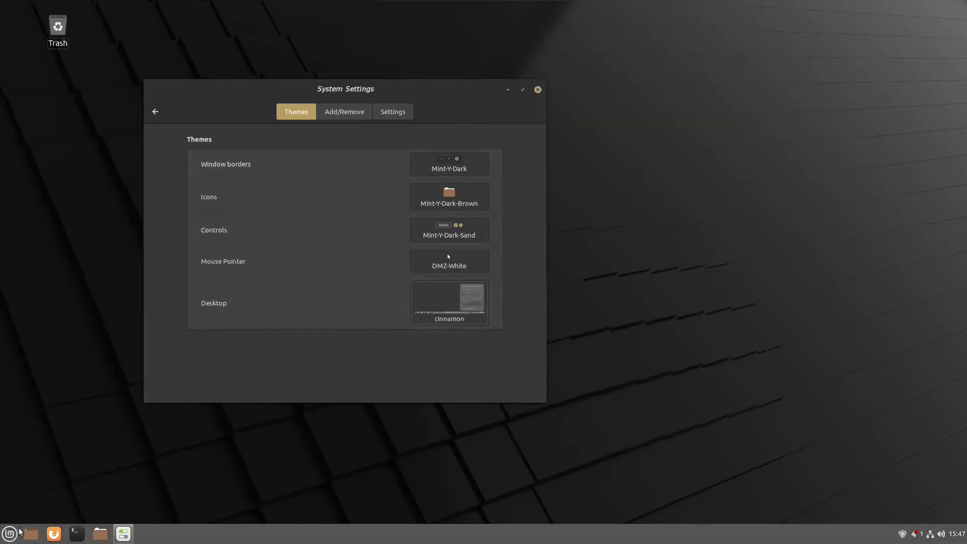
pyautogui.click(9, 538)
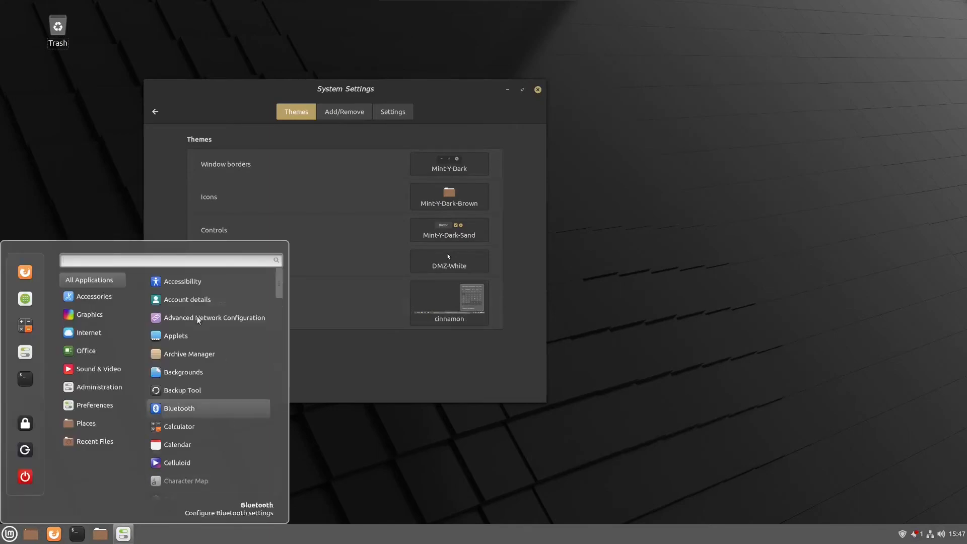
pyautogui.moveTo(91, 350)
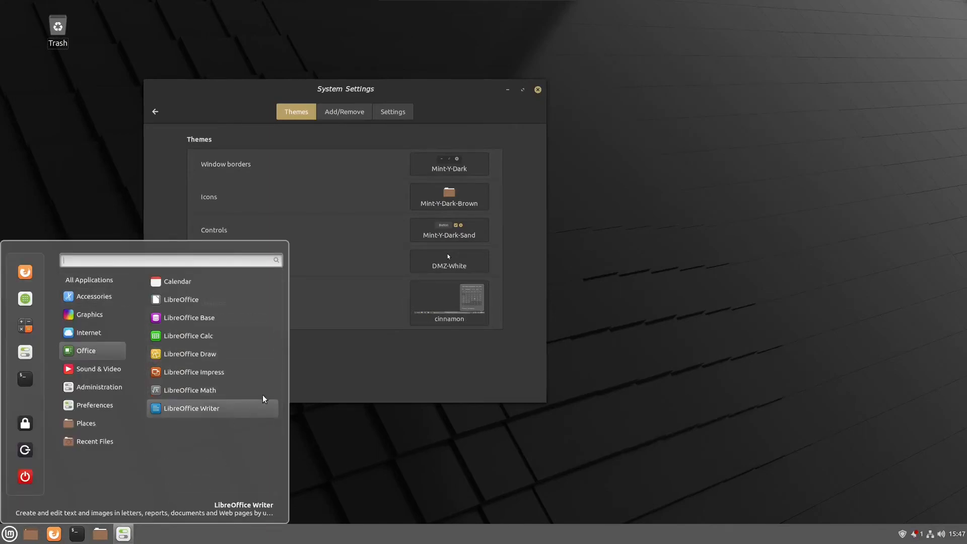
pyautogui.click(439, 323)
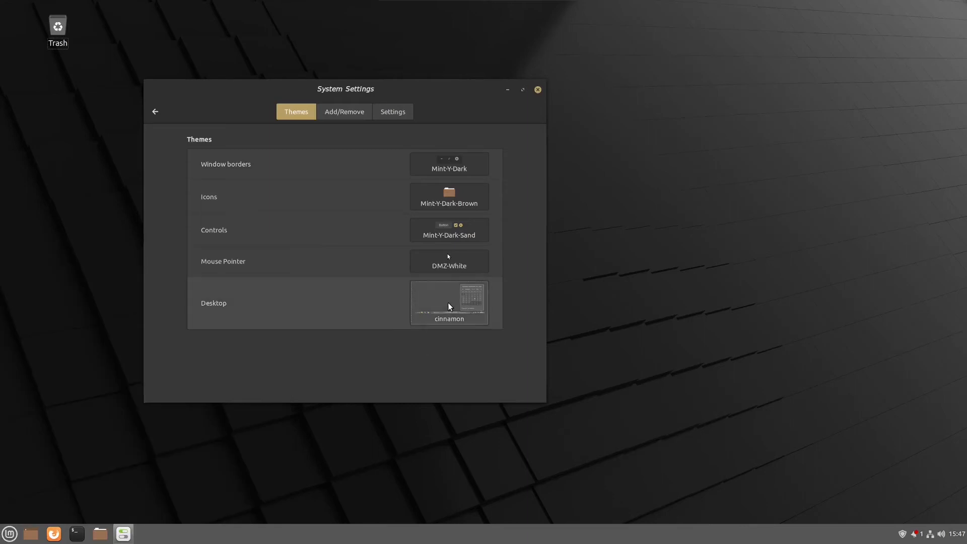
# Try the Mint-X-Blue desktop theme and view the application menu with it.
pyautogui.click(448, 304)
pyautogui.click(648, 127)
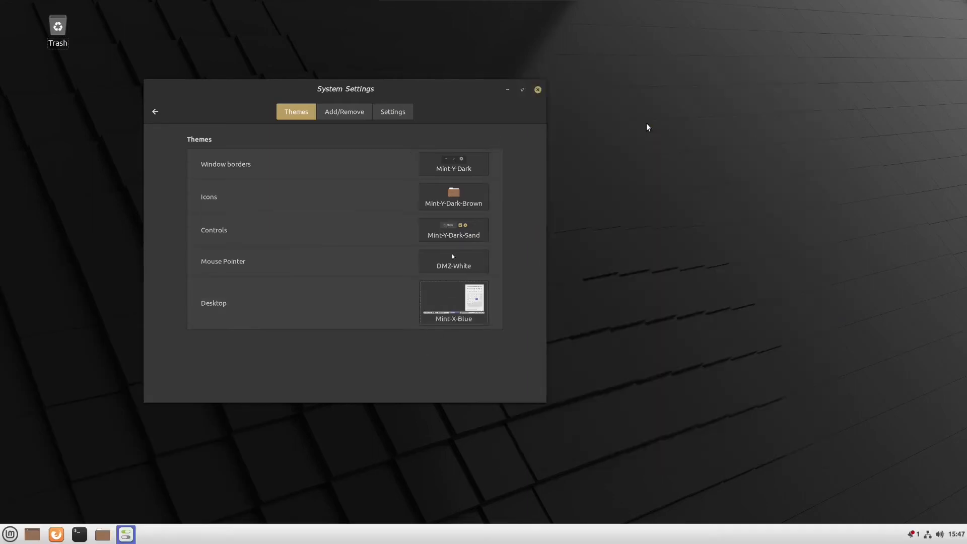
pyautogui.click(14, 532)
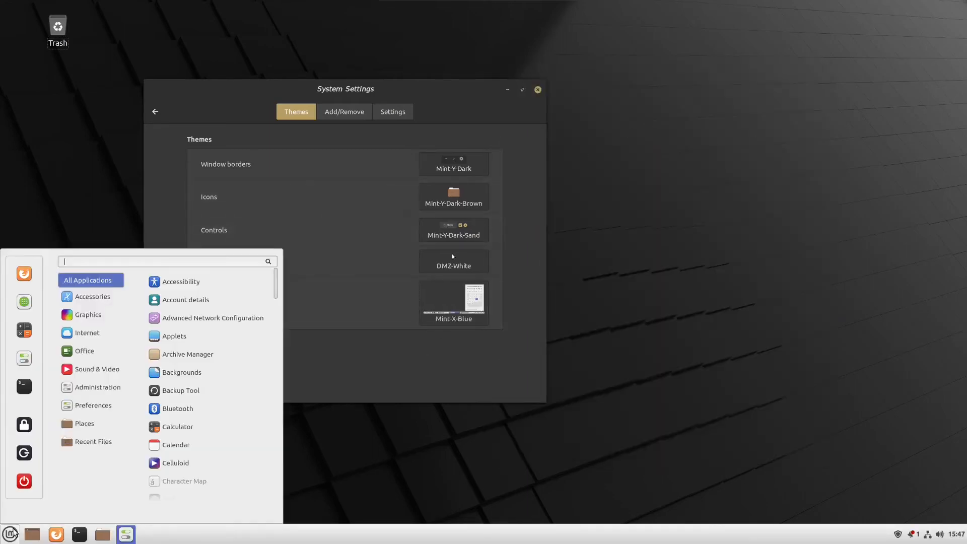
pyautogui.click(14, 532)
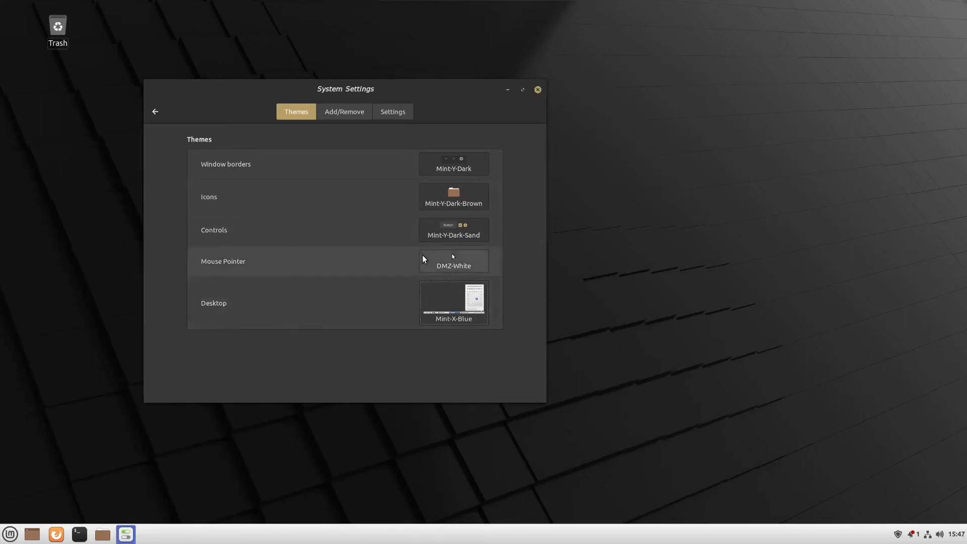
# Look through the themes available for download, sorted by popularity.
pyautogui.click(338, 111)
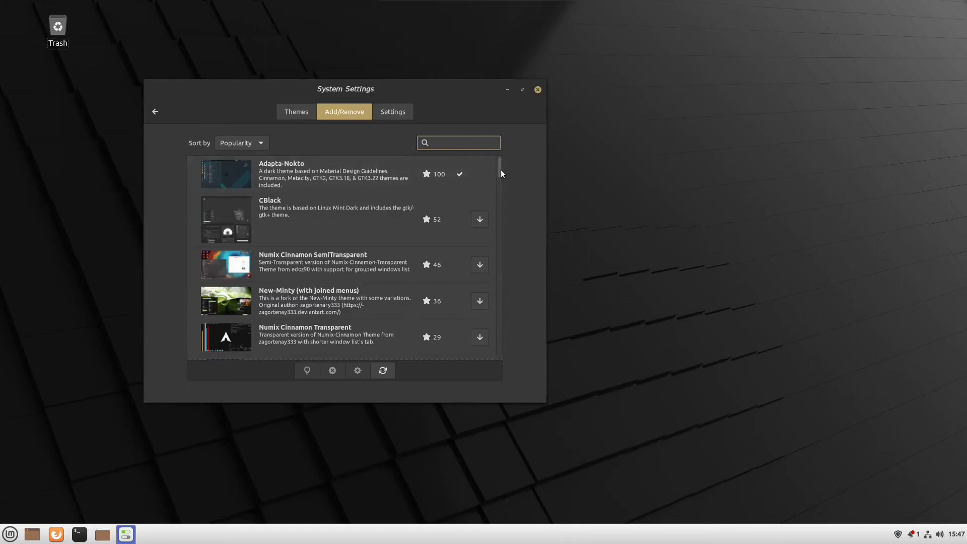
pyautogui.scroll(-5, 501, 181)
pyautogui.scroll(5, 503, 180)
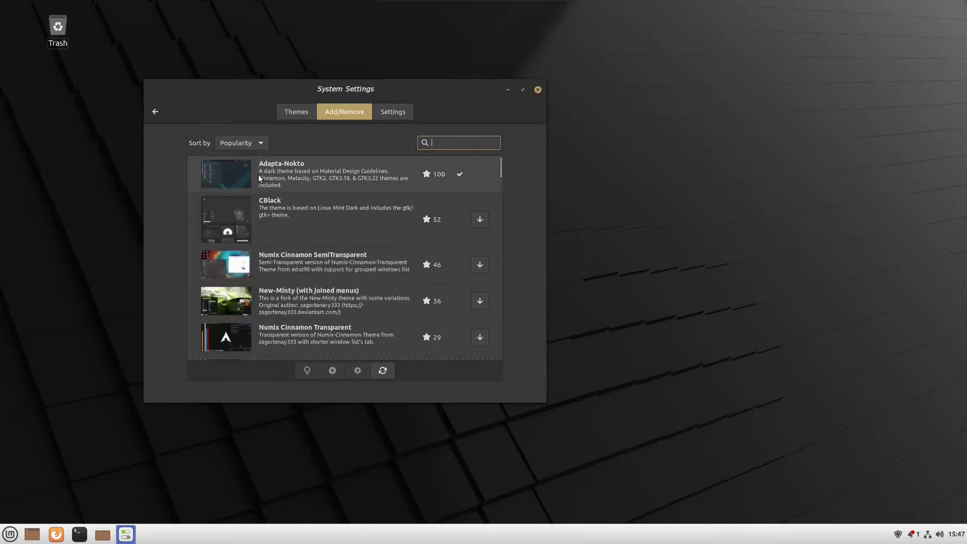
# Set the window borders theme and the controls theme to Adapta-Nokto, leaving the icons theme at Mint-Y-Dark-Brown.
pyautogui.click(298, 111)
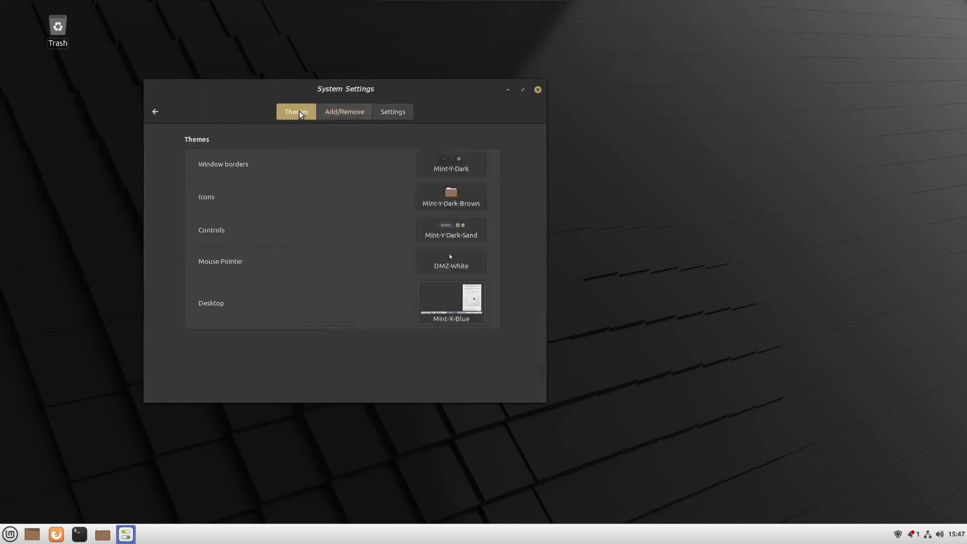
pyautogui.click(452, 161)
pyautogui.click(513, 162)
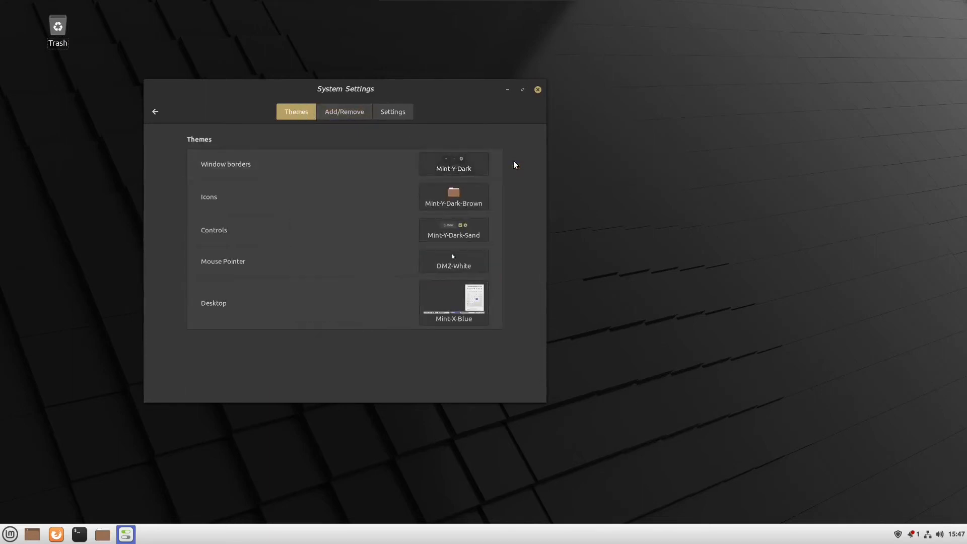
pyautogui.click(454, 201)
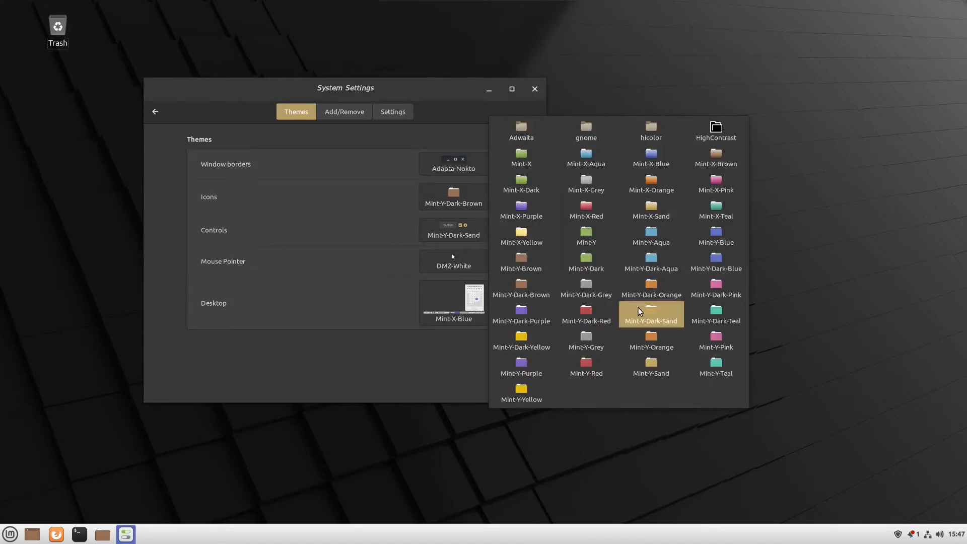
pyautogui.click(371, 220)
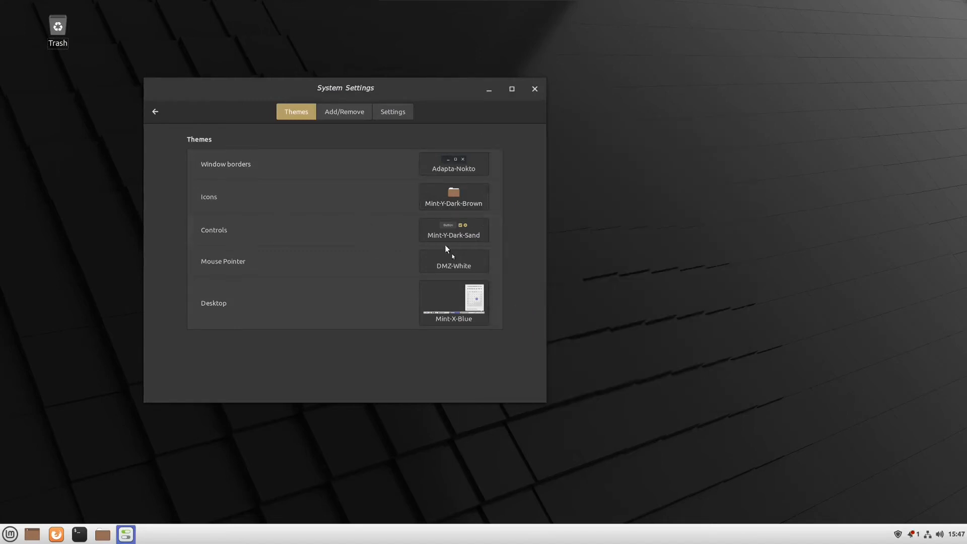
pyautogui.click(453, 232)
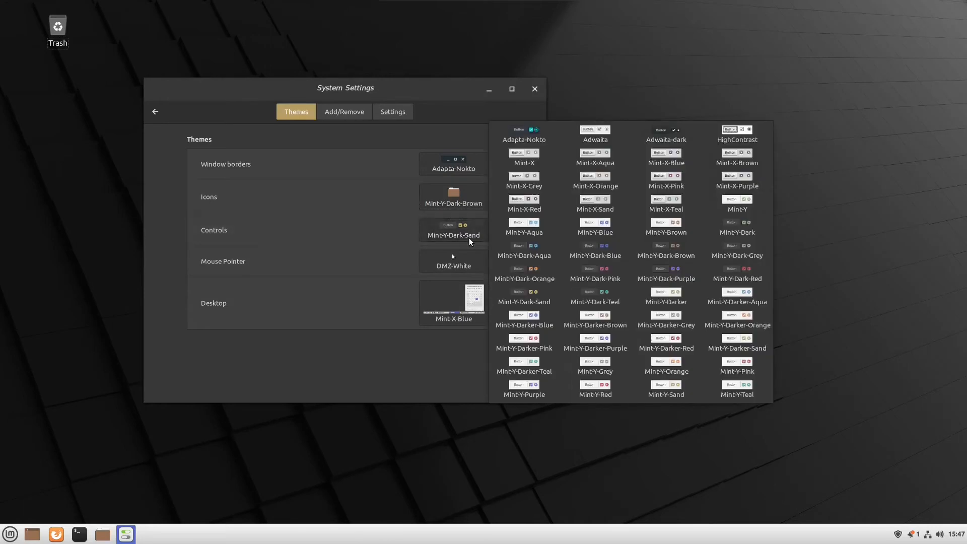
pyautogui.click(521, 137)
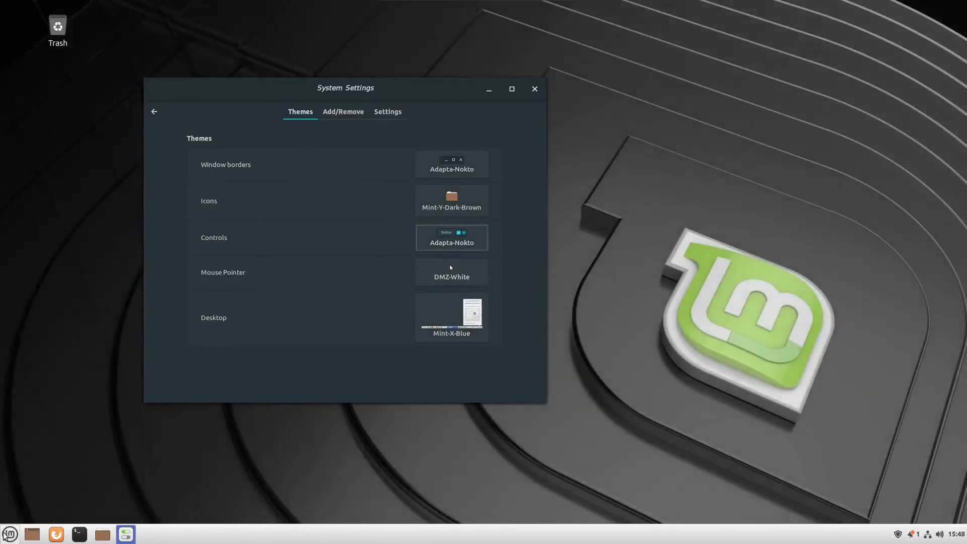
# Try the Adapta-Nokto desktop theme, comparing the application menu's look before and after the change.
pyautogui.click(10, 534)
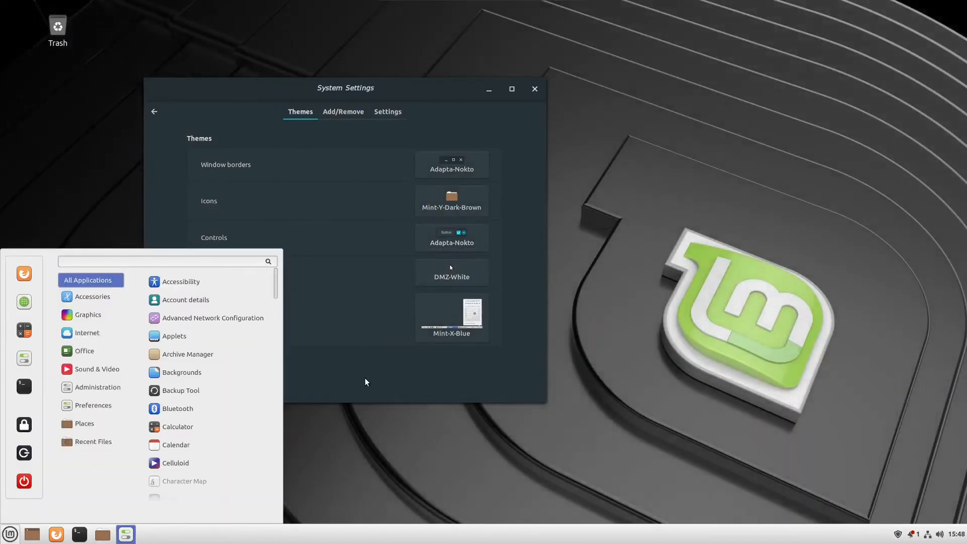
pyautogui.click(473, 320)
pyautogui.click(452, 317)
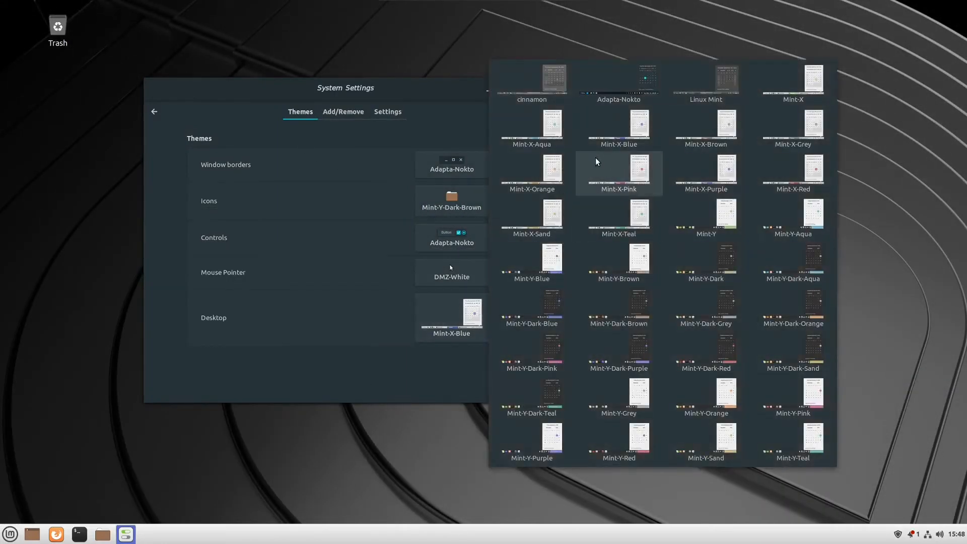
pyautogui.click(643, 86)
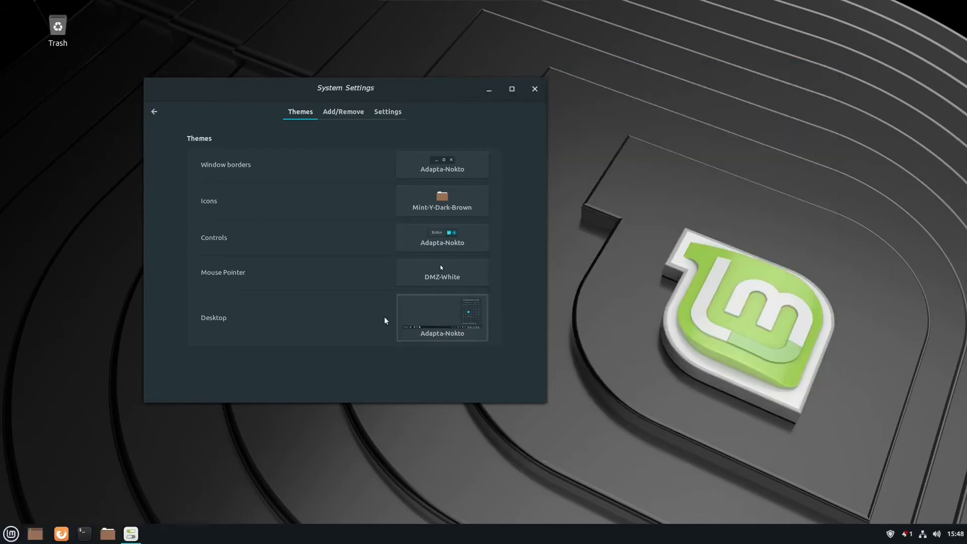
pyautogui.click(10, 533)
pyautogui.moveTo(71, 414)
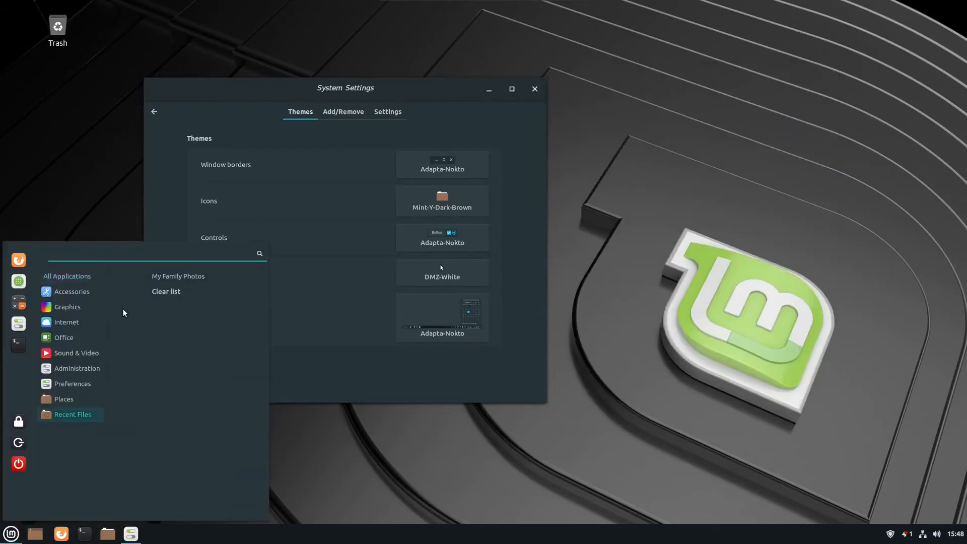
# Find the Windows 10 Light Theme among the downloadable themes and install it.
pyautogui.click(341, 118)
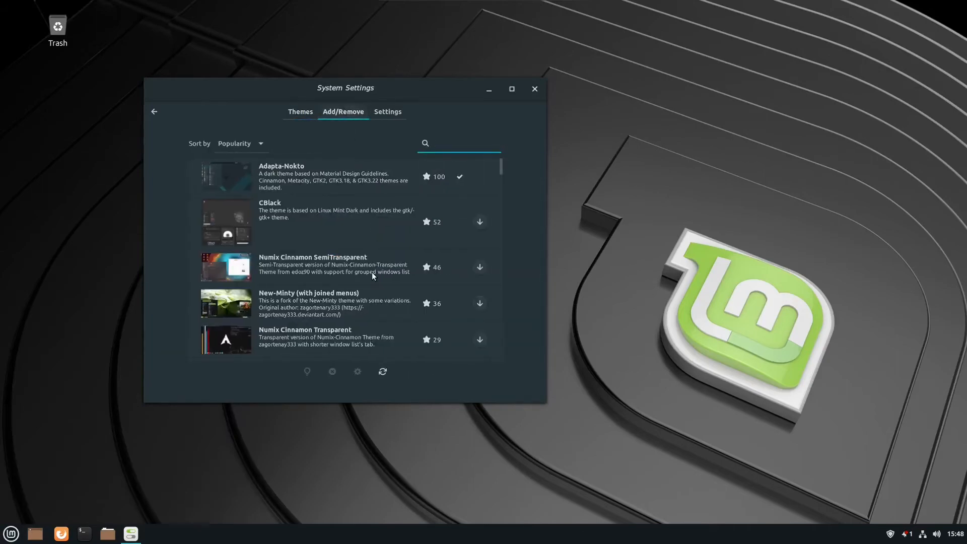
pyautogui.scroll(-3, 372, 275)
pyautogui.scroll(-3, 372, 275)
pyautogui.scroll(3, 372, 275)
pyautogui.scroll(-10, 372, 272)
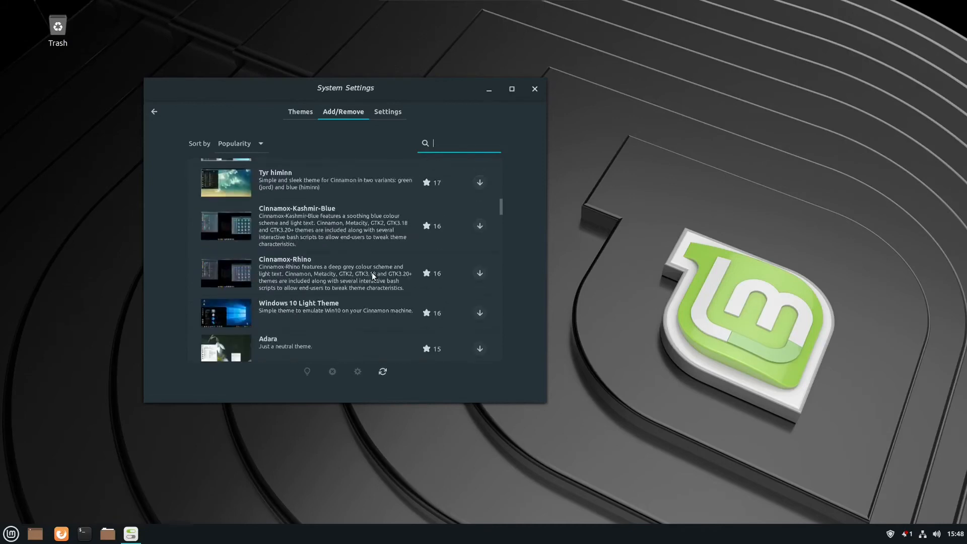
pyautogui.click(269, 306)
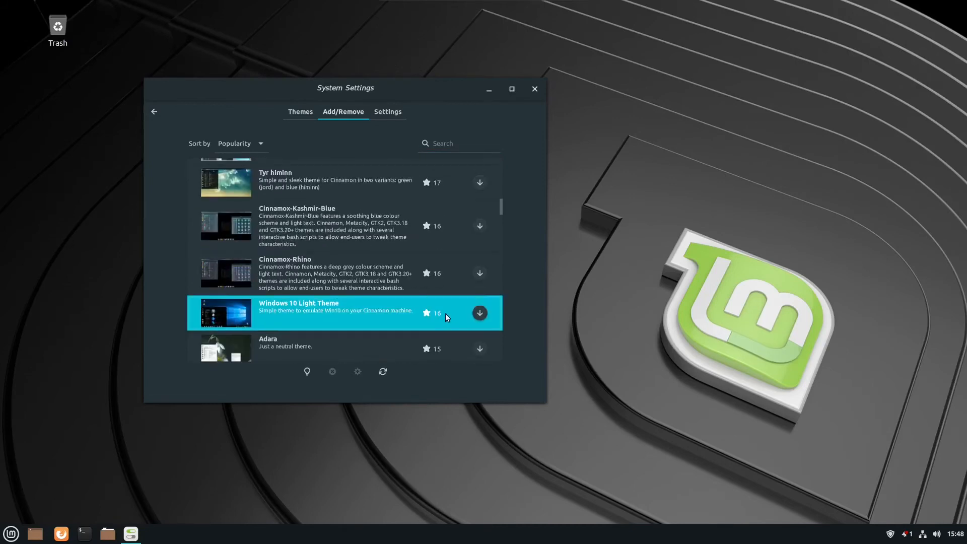
pyautogui.click(480, 314)
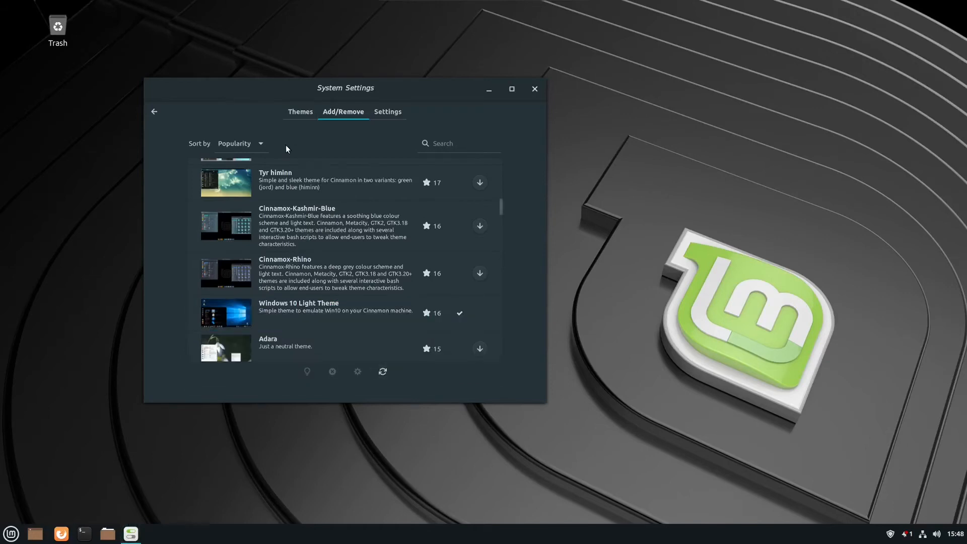
# Return to the theme selection, check the window borders and controls options, and set the desktop theme to Windows-10.
pyautogui.click(306, 114)
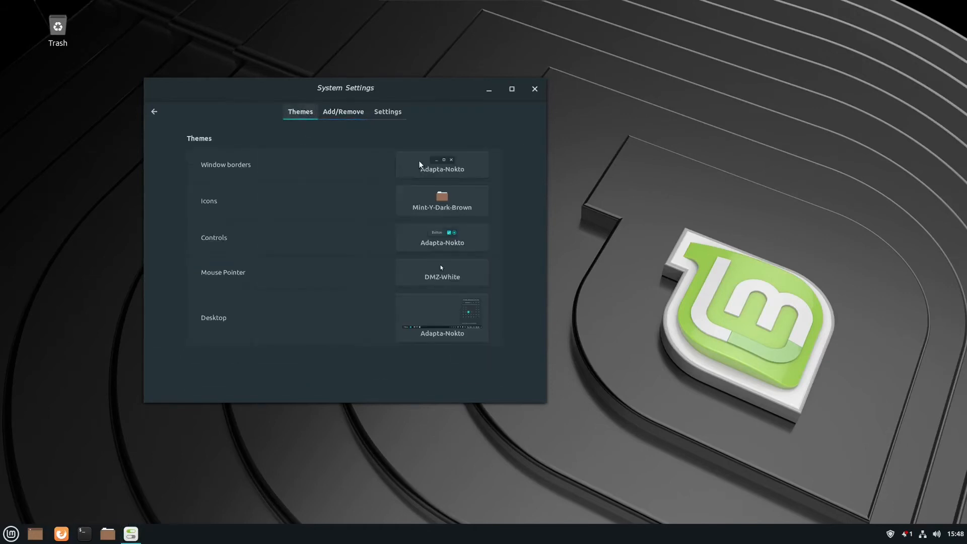
pyautogui.click(431, 168)
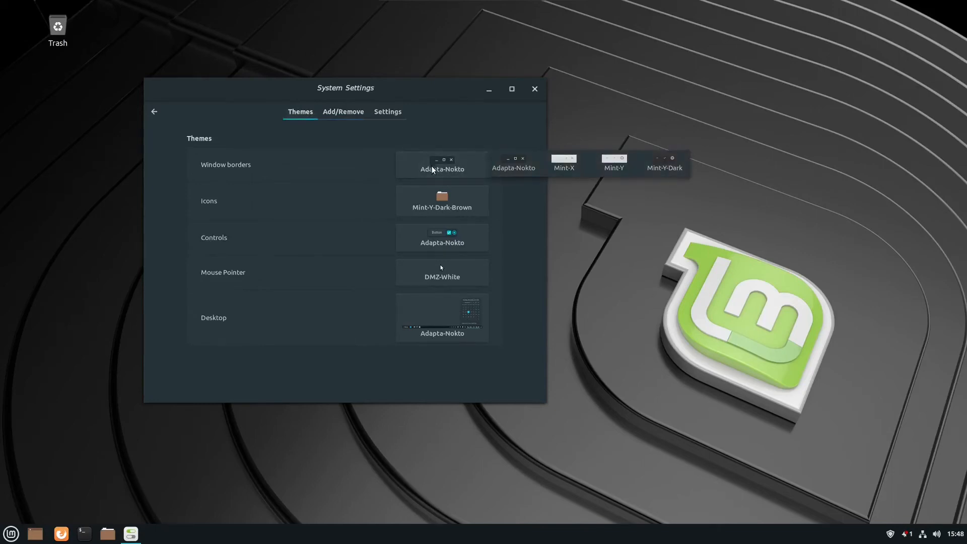
pyautogui.click(432, 168)
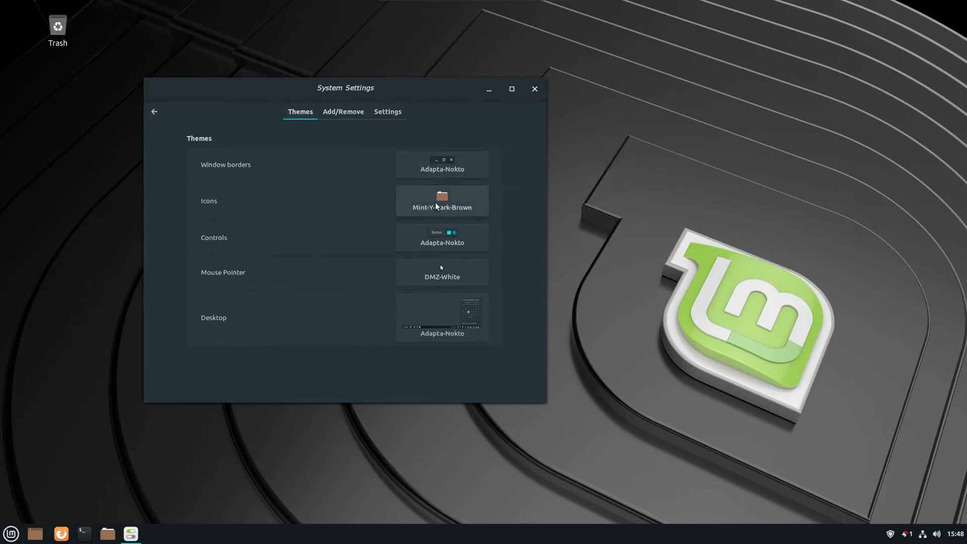
pyautogui.click(438, 238)
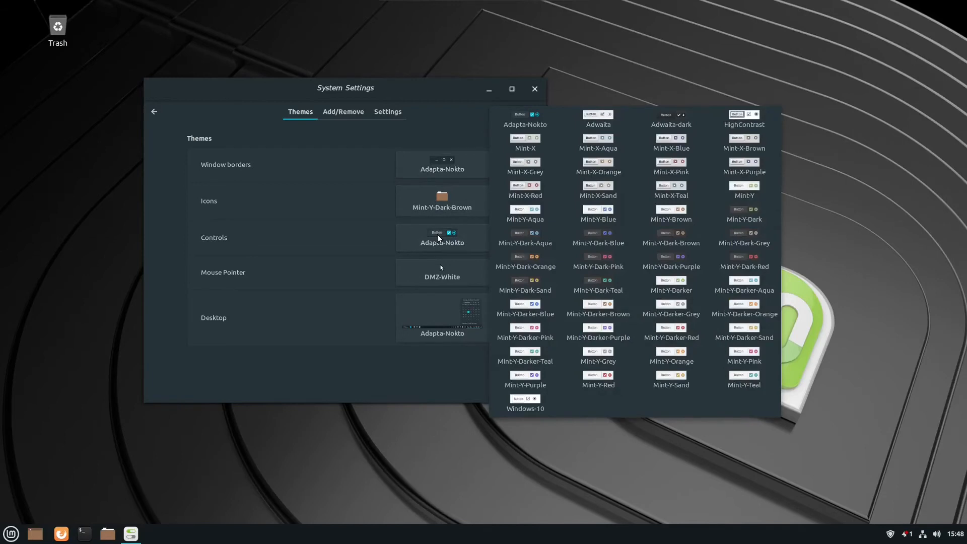
pyautogui.click(434, 304)
pyautogui.click(434, 304)
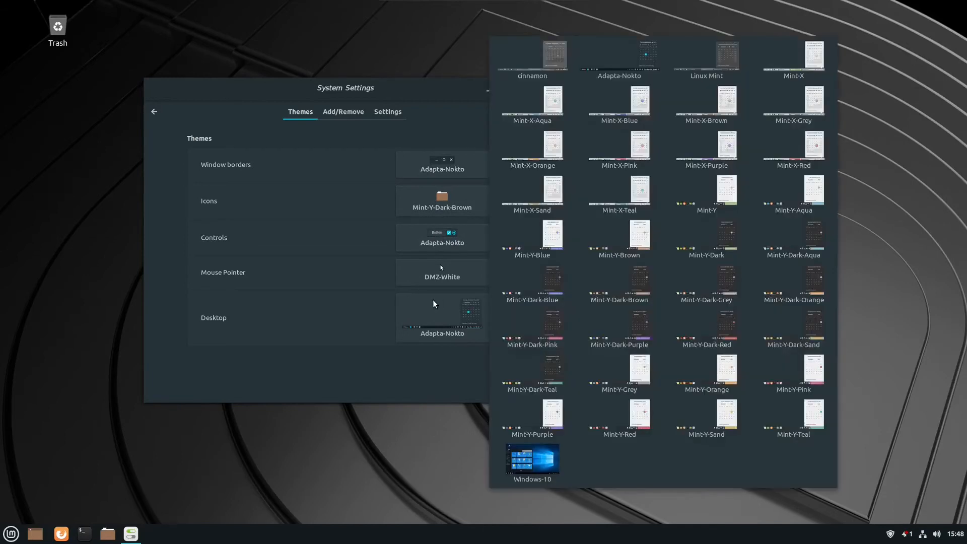
pyautogui.click(533, 460)
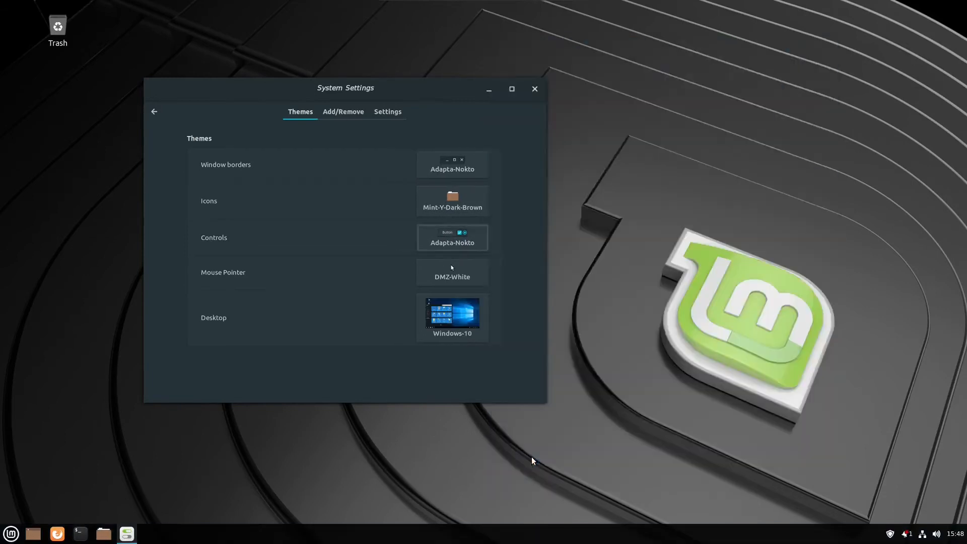
# Check the application menu's look with the current desktop theme, and try the Windows-10 theme for the controls.
pyautogui.click(11, 533)
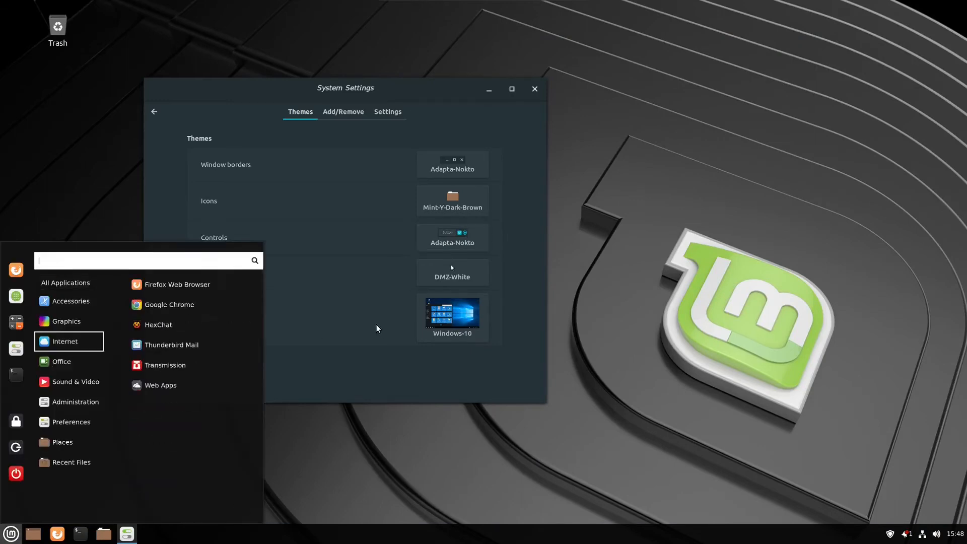
pyautogui.click(445, 260)
pyautogui.click(449, 244)
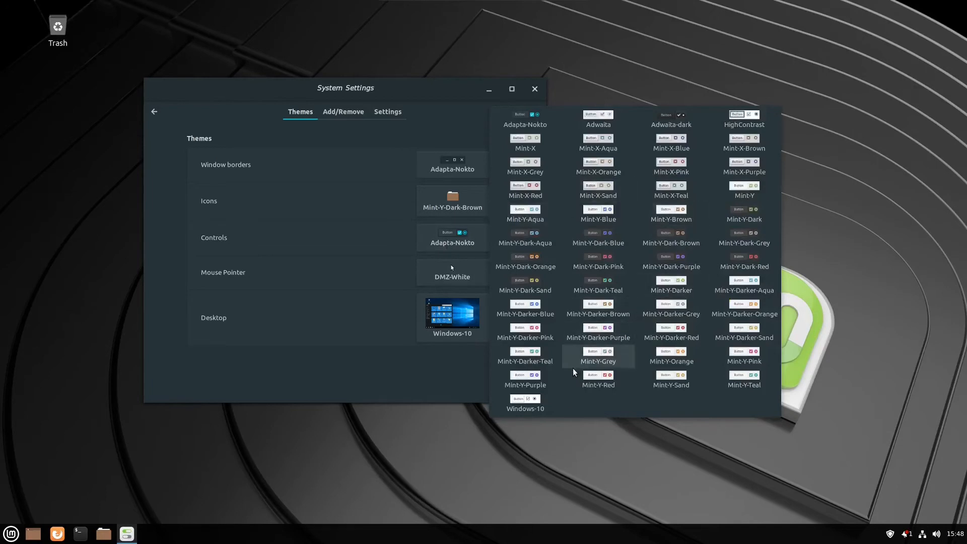
pyautogui.click(537, 402)
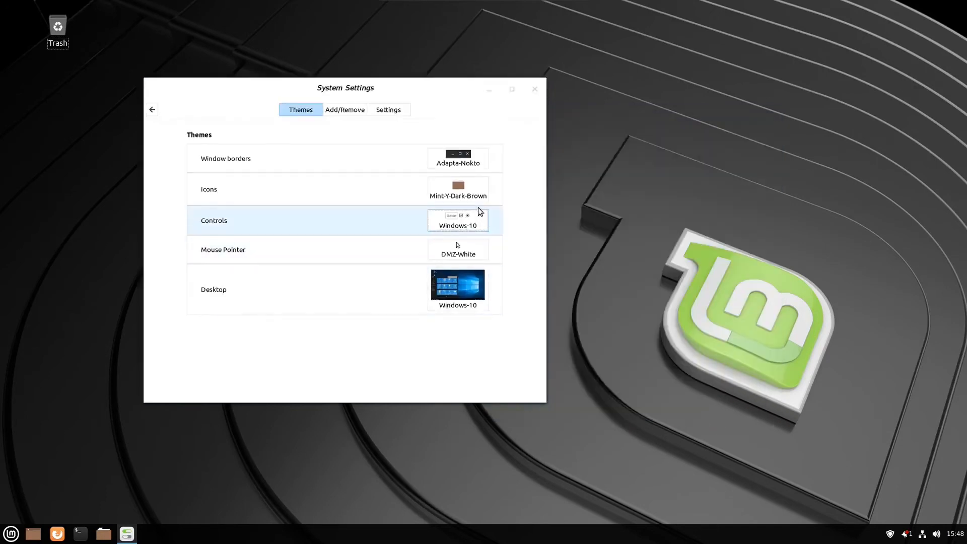
# Try the Adwaita icons together with the Windows-10 window borders, and check the application menu.
pyautogui.click(461, 189)
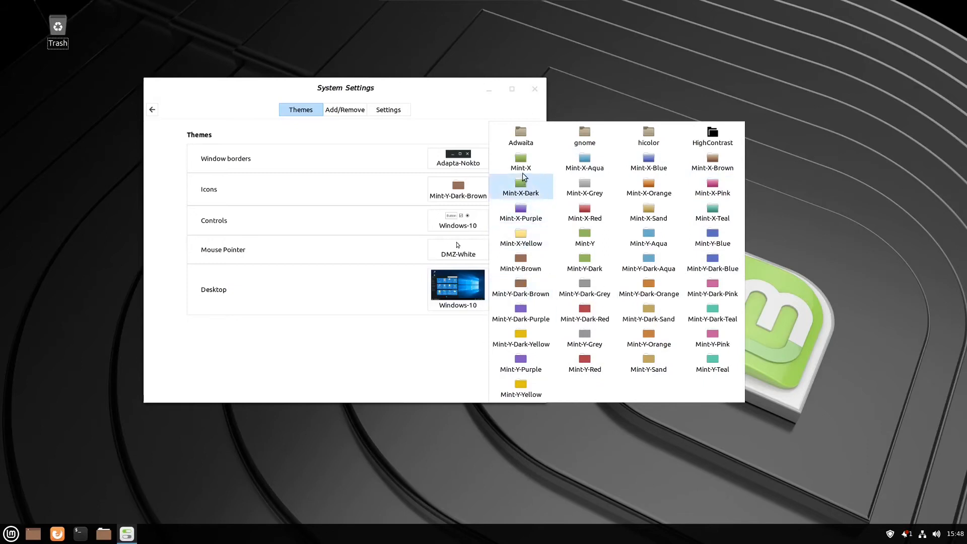
pyautogui.click(521, 142)
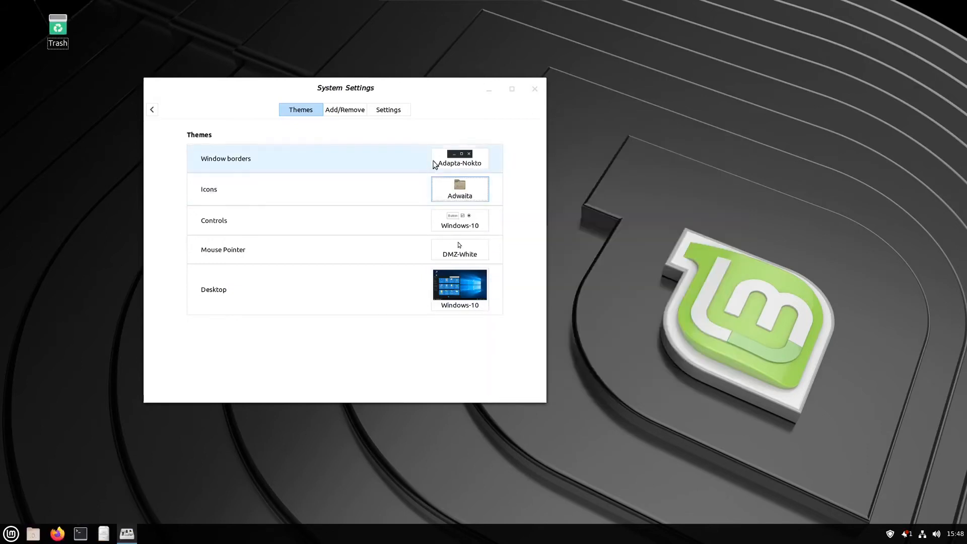
pyautogui.click(451, 160)
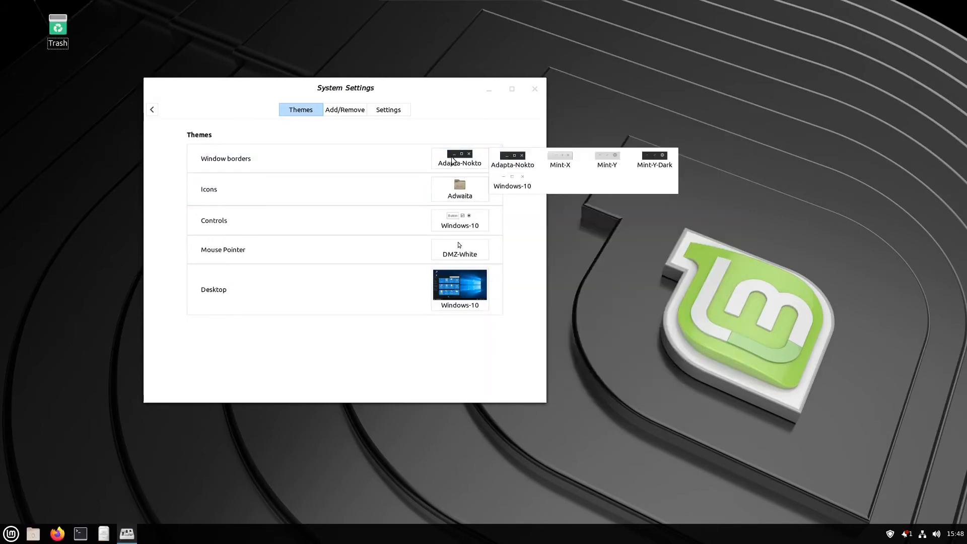
pyautogui.click(512, 182)
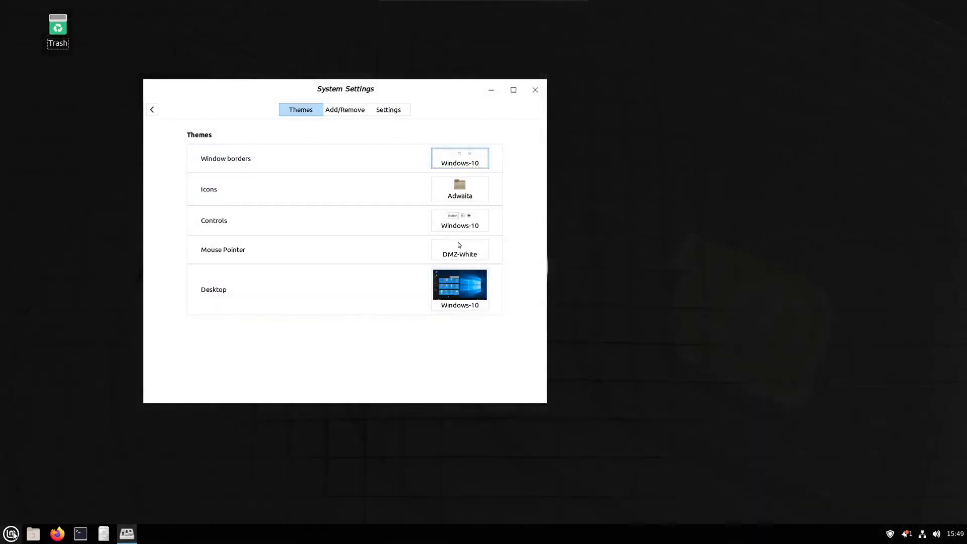
pyautogui.click(11, 533)
pyautogui.click(11, 533)
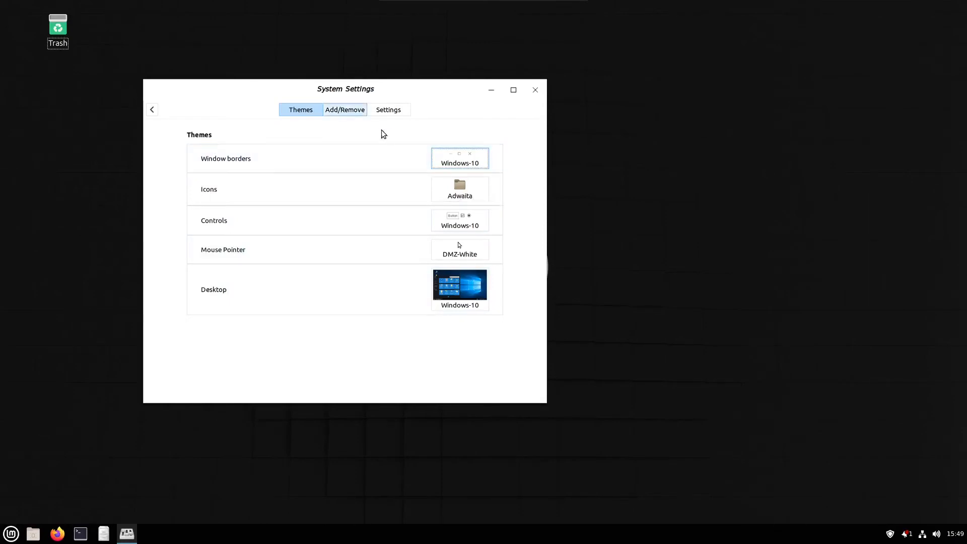
# Set the window borders theme to Adapta-Nokto and the icons theme to Mint-Y-Brown.
pyautogui.click(474, 165)
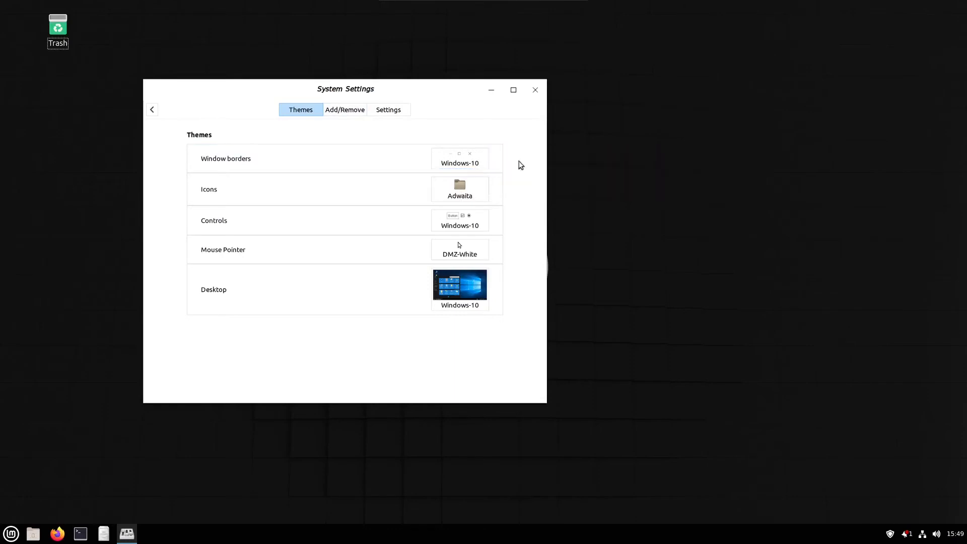
pyautogui.click(514, 160)
pyautogui.click(473, 193)
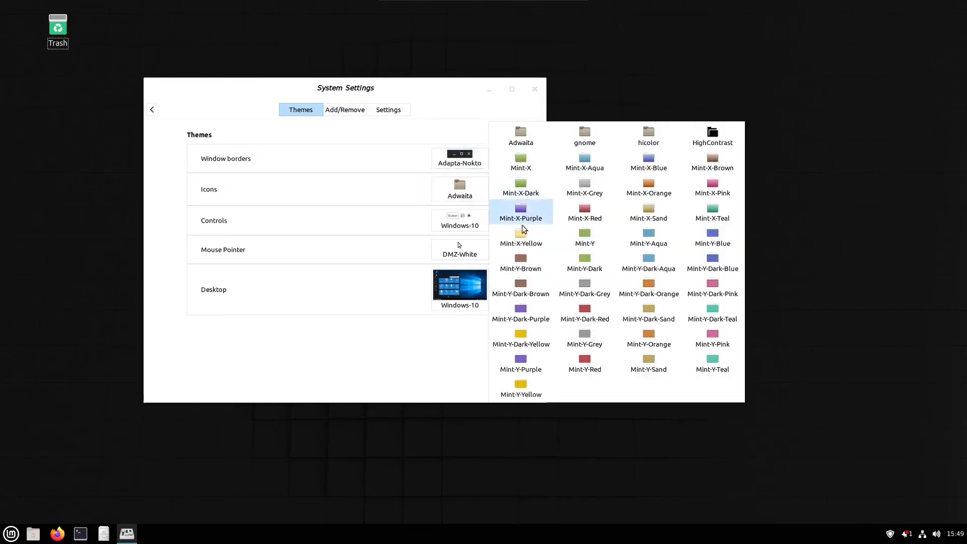
pyautogui.click(506, 257)
# Set both the controls theme and the desktop theme to Adapta-Nokto.
pyautogui.click(459, 223)
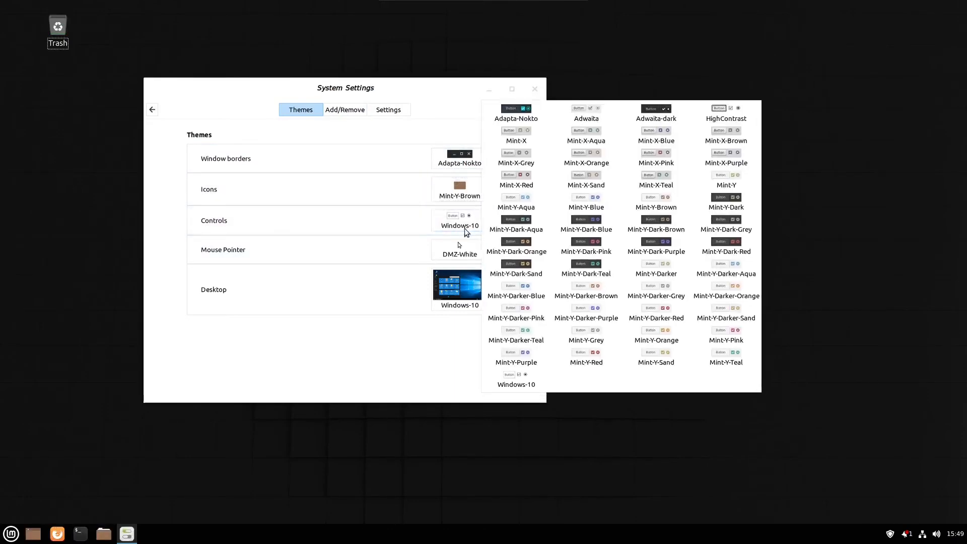
pyautogui.click(514, 115)
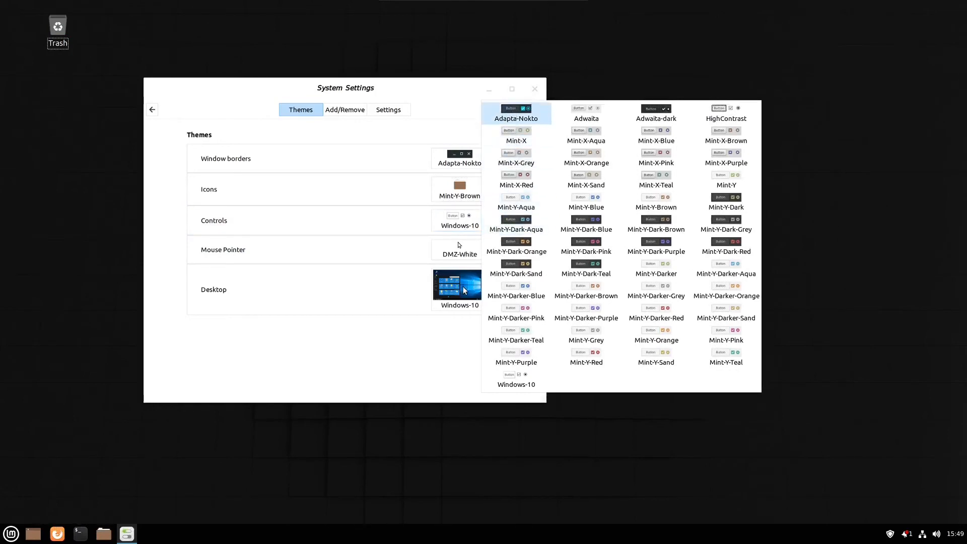
pyautogui.click(462, 297)
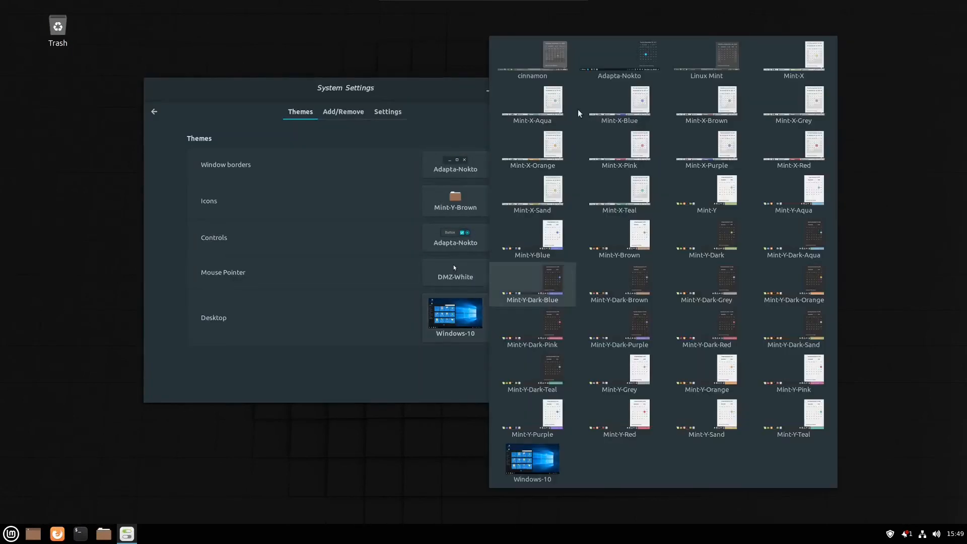
pyautogui.click(643, 58)
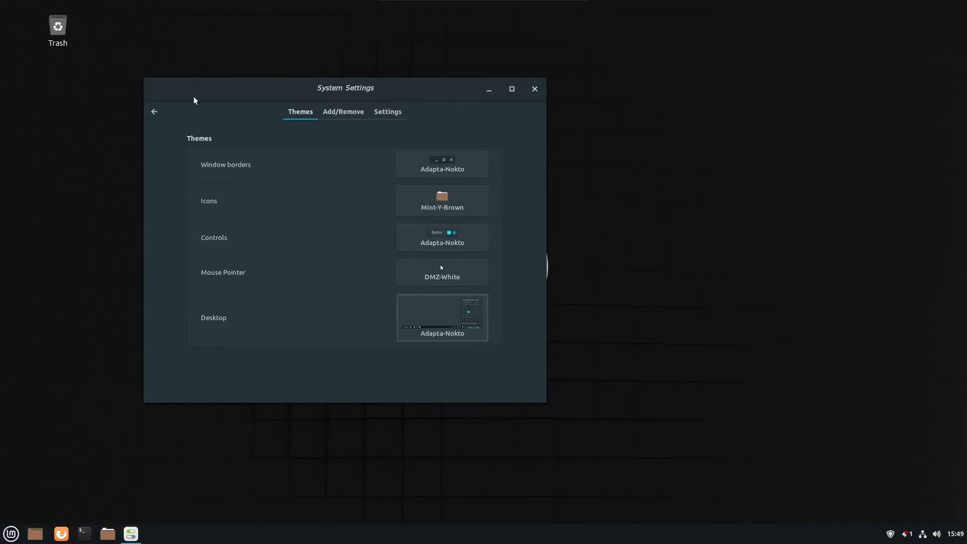
# Leave the theme settings and inspect the applied theme in a file manager window showing the Trash and Desktop folders, closing it when finished.
pyautogui.click(153, 112)
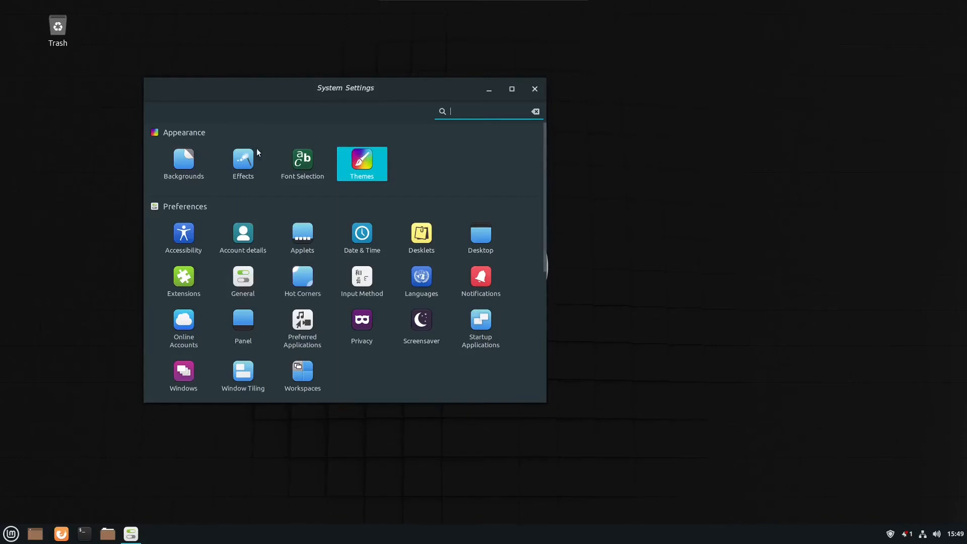
pyautogui.moveTo(309, 88); pyautogui.dragTo(408, 91)
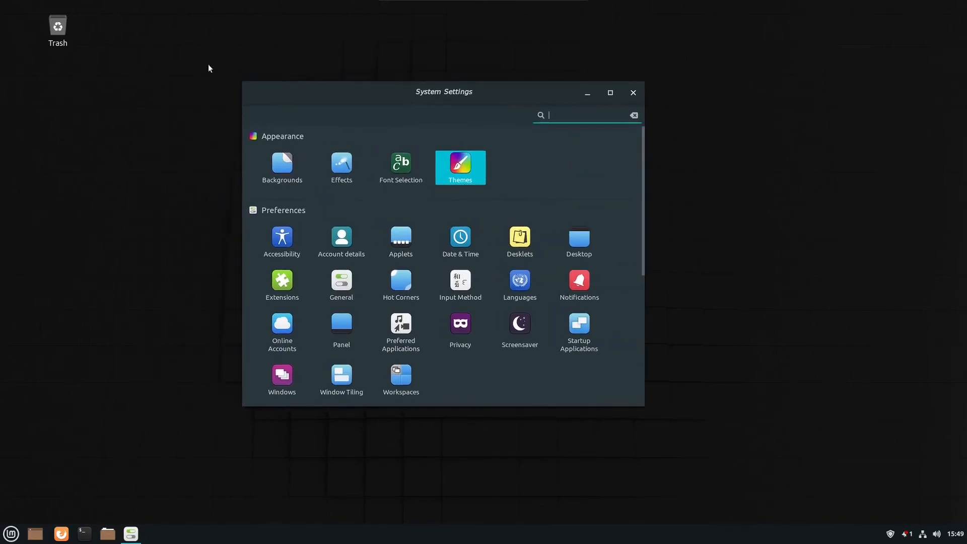
pyautogui.click(58, 28)
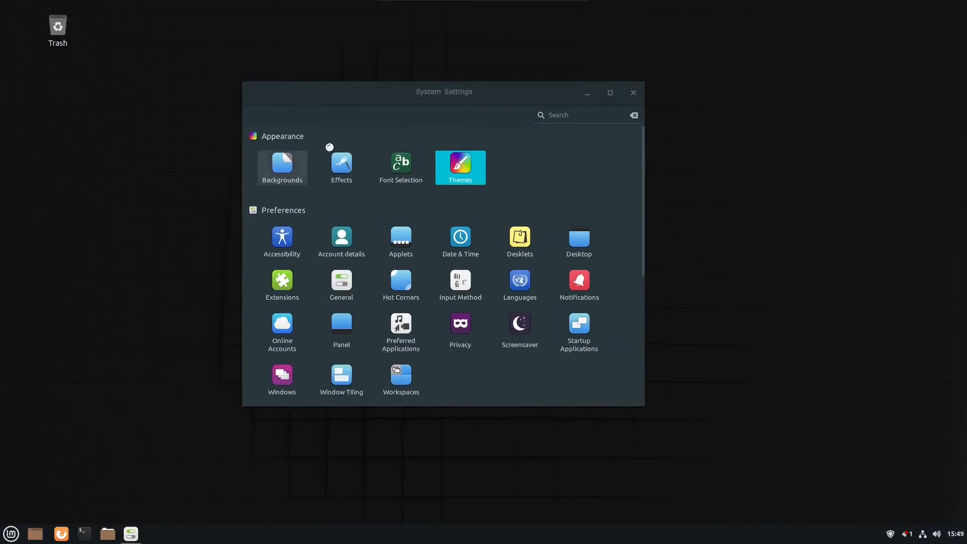
pyautogui.moveTo(442, 131); pyautogui.dragTo(344, 133)
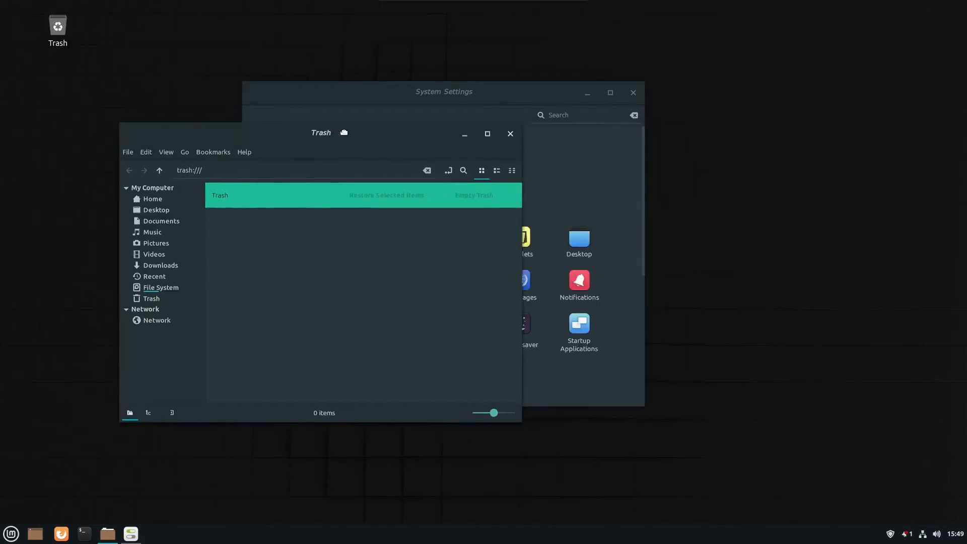
pyautogui.click(157, 209)
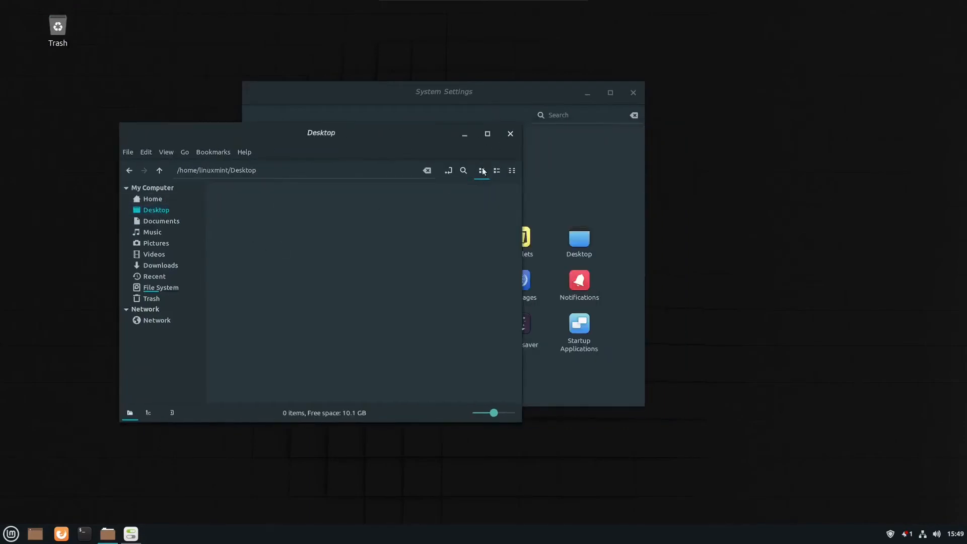
pyautogui.click(510, 135)
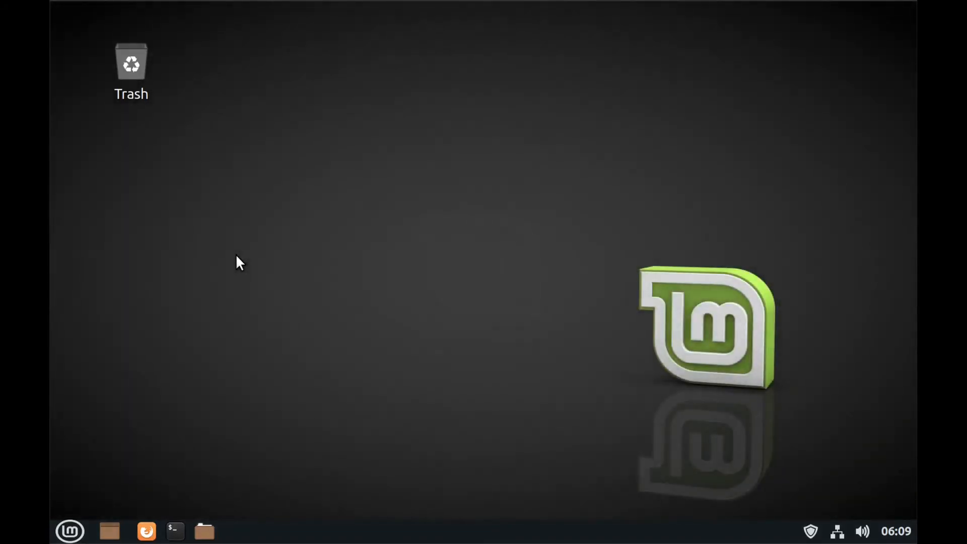
# Search the application menu for "software", launch the Software Manager and maximize its window.
pyautogui.click(70, 534)
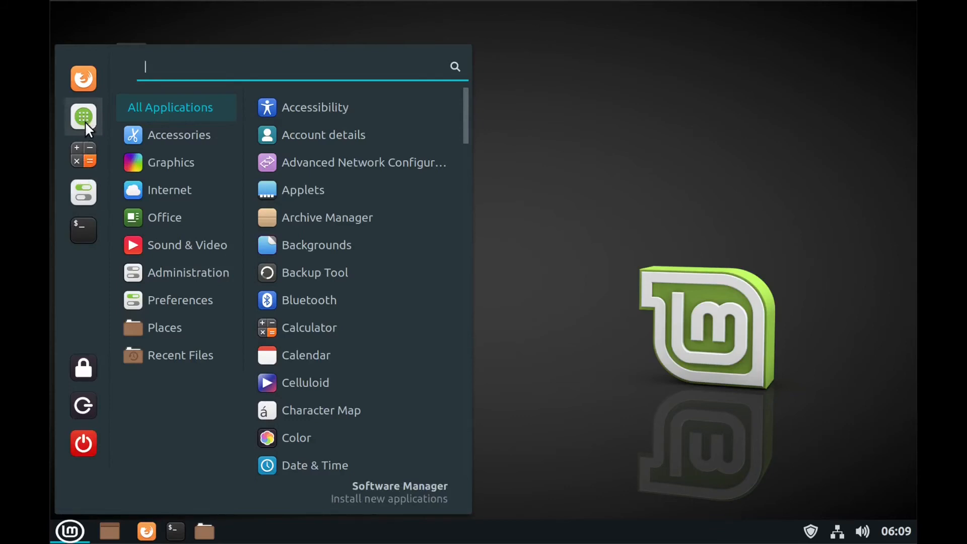
pyautogui.write('software')
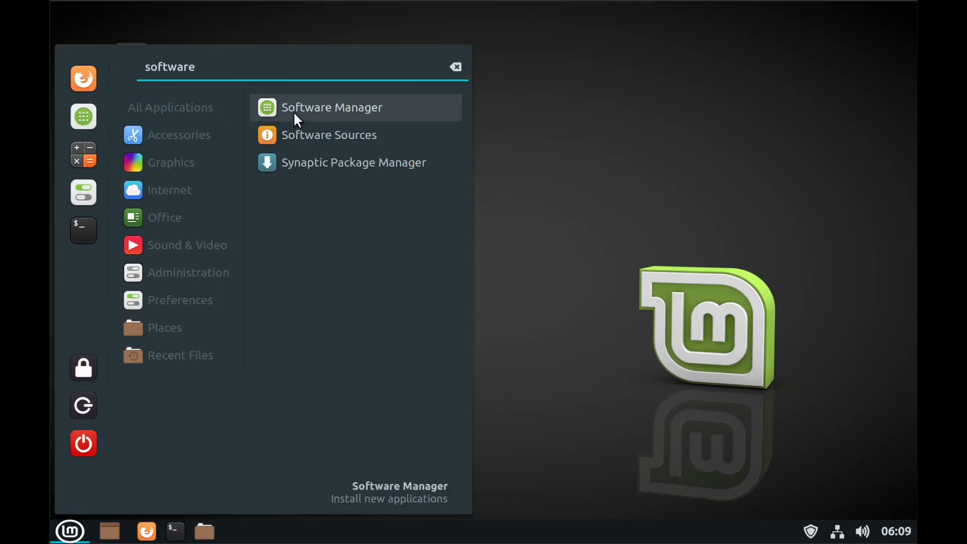
pyautogui.click(335, 107)
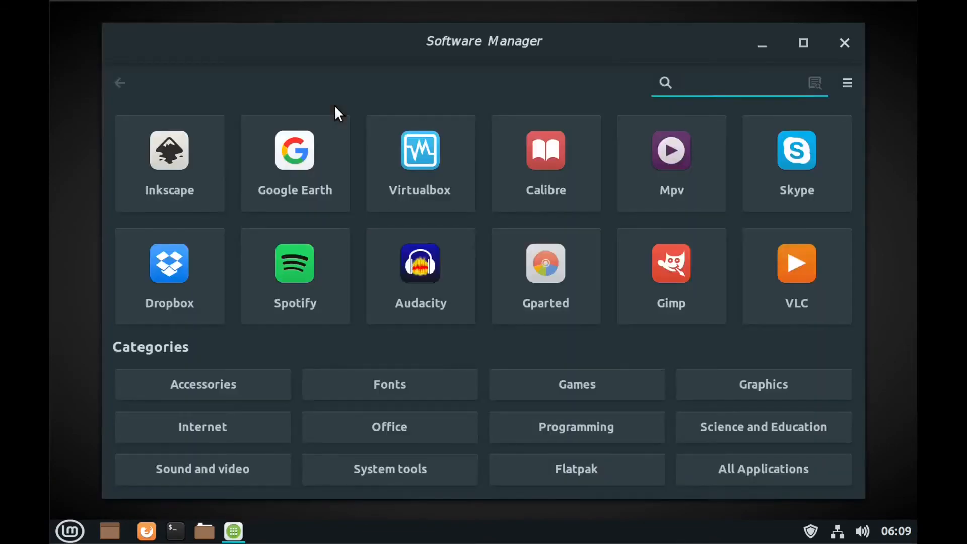
pyautogui.click(805, 43)
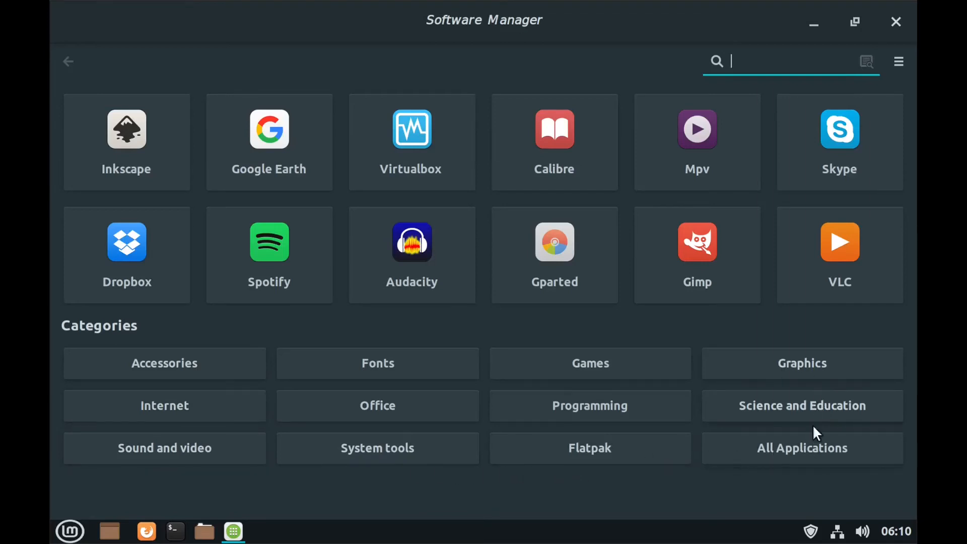
# Browse the All Applications list in the Software Manager and return to its start page.
pyautogui.click(811, 446)
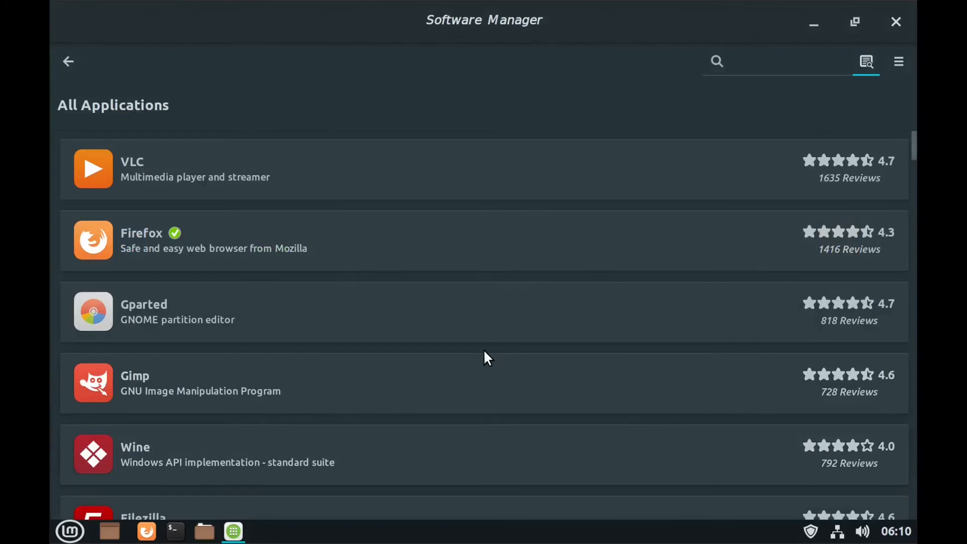
pyautogui.scroll(-10, 483, 351)
pyautogui.scroll(-8, 483, 351)
pyautogui.scroll(-3, 460, 310)
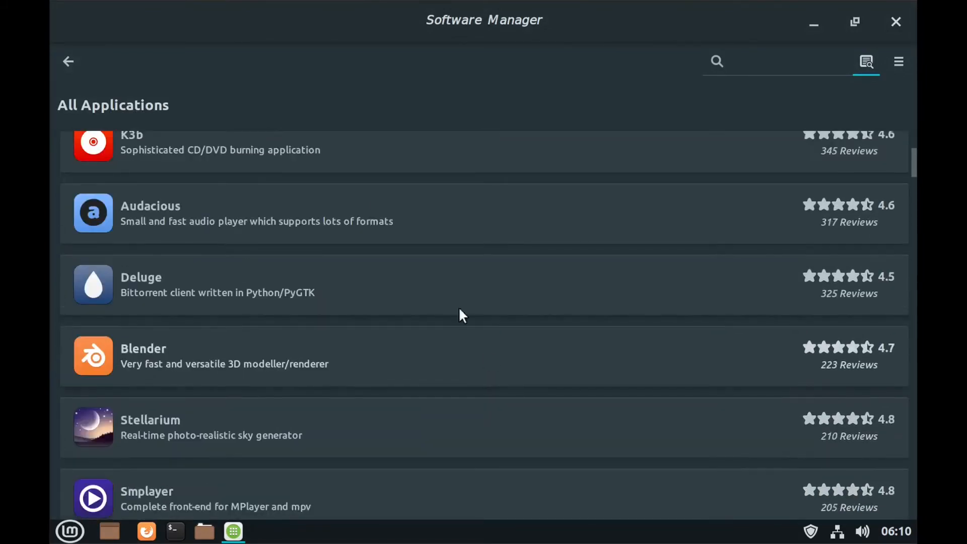
pyautogui.click(67, 62)
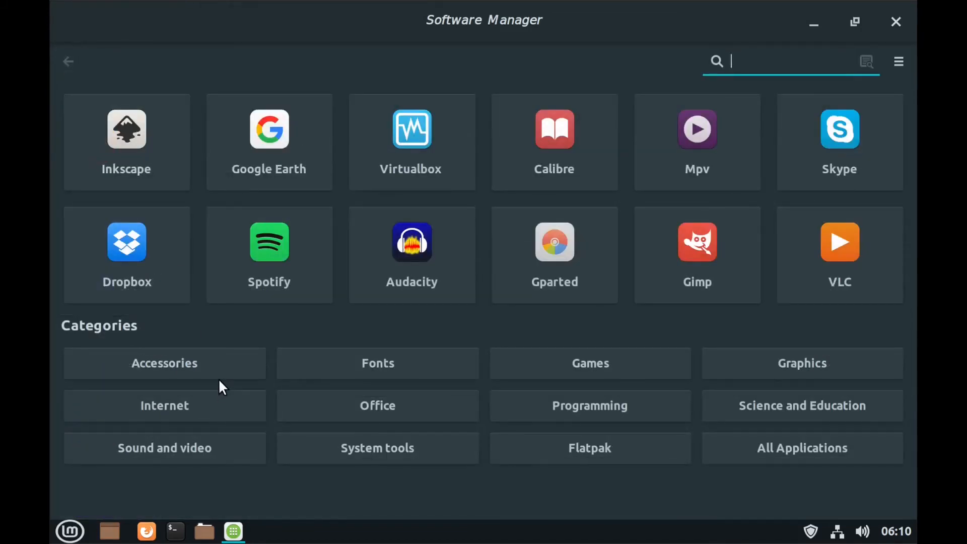
# Browse the Games category for available titles.
pyautogui.click(619, 362)
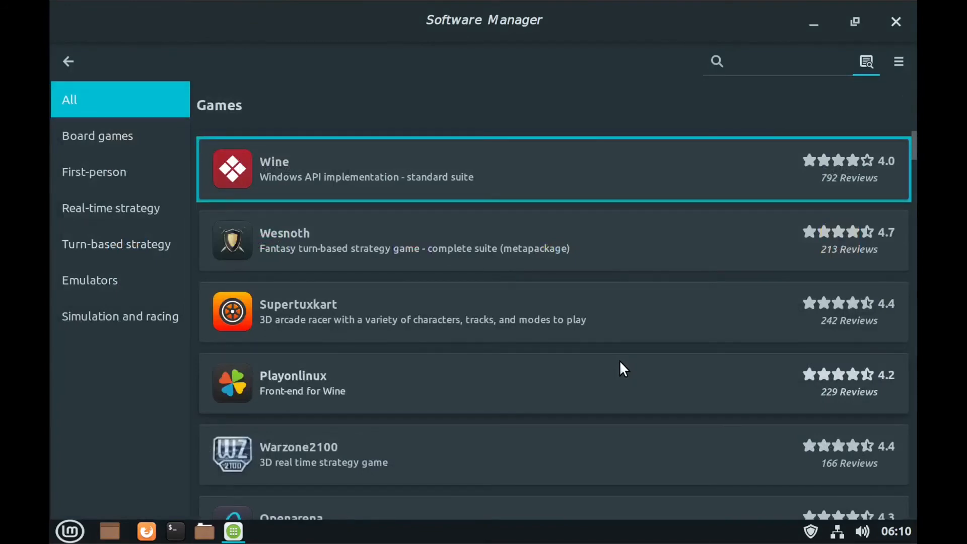
pyautogui.scroll(-1, 465, 396)
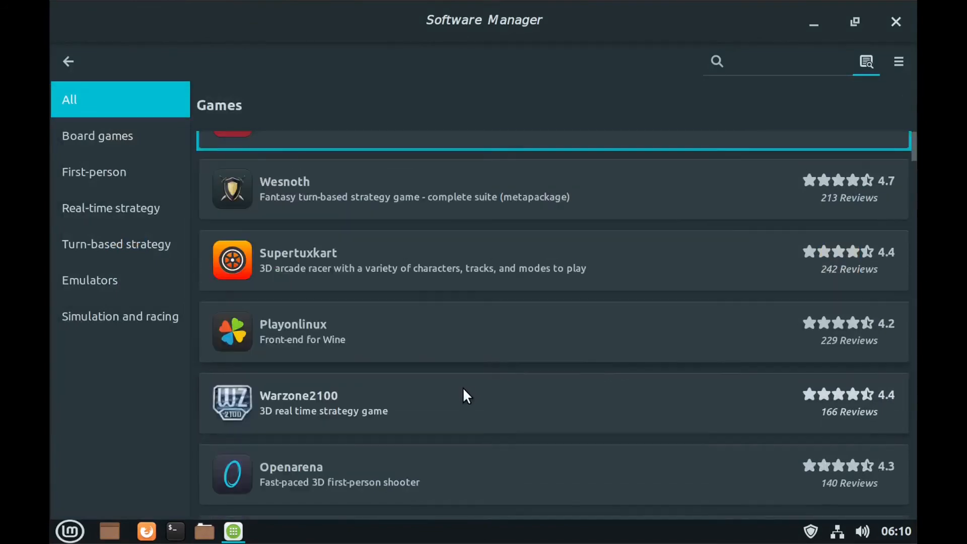
pyautogui.scroll(-5, 463, 390)
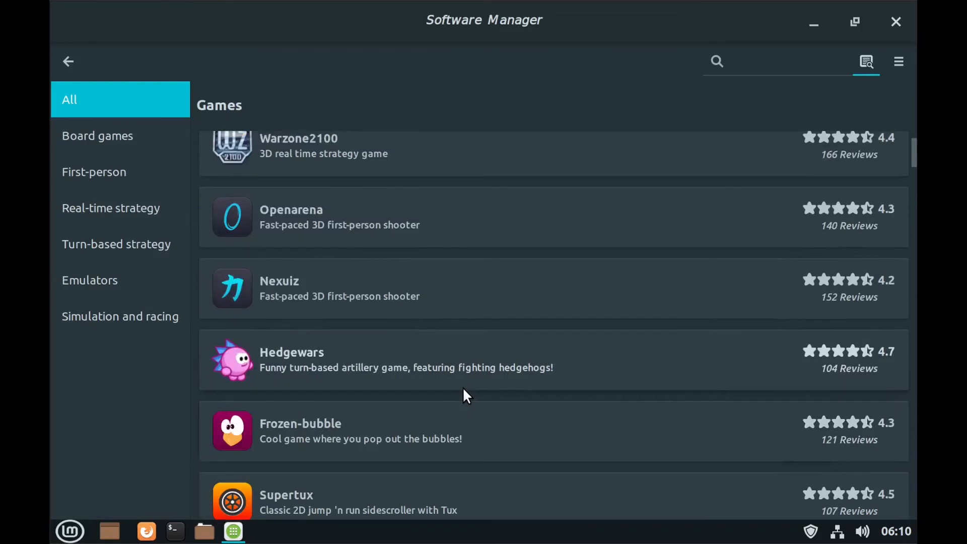
pyautogui.scroll(-1, 465, 396)
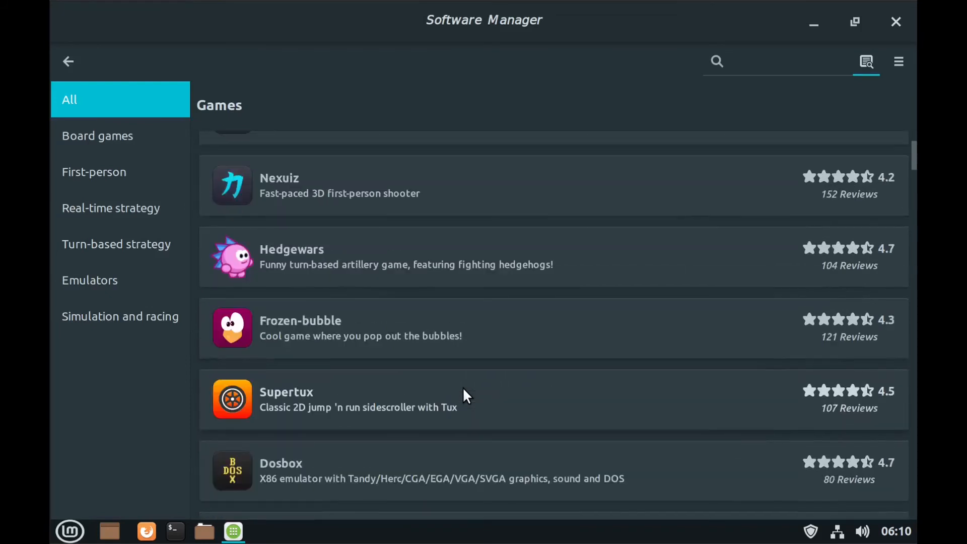
pyautogui.scroll(-1, 463, 391)
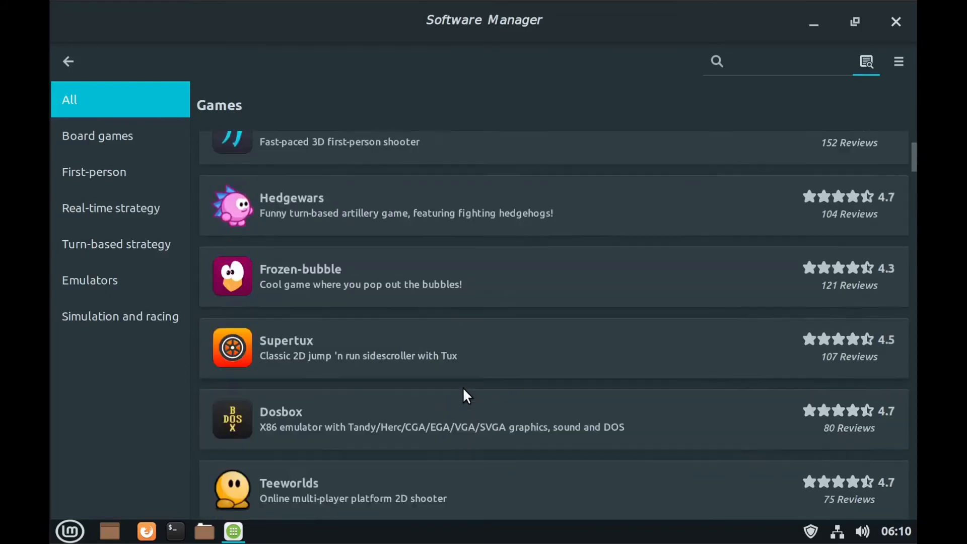
# Open the Supertux page and review its description, screenshot, package details and user reviews.
pyautogui.click(281, 348)
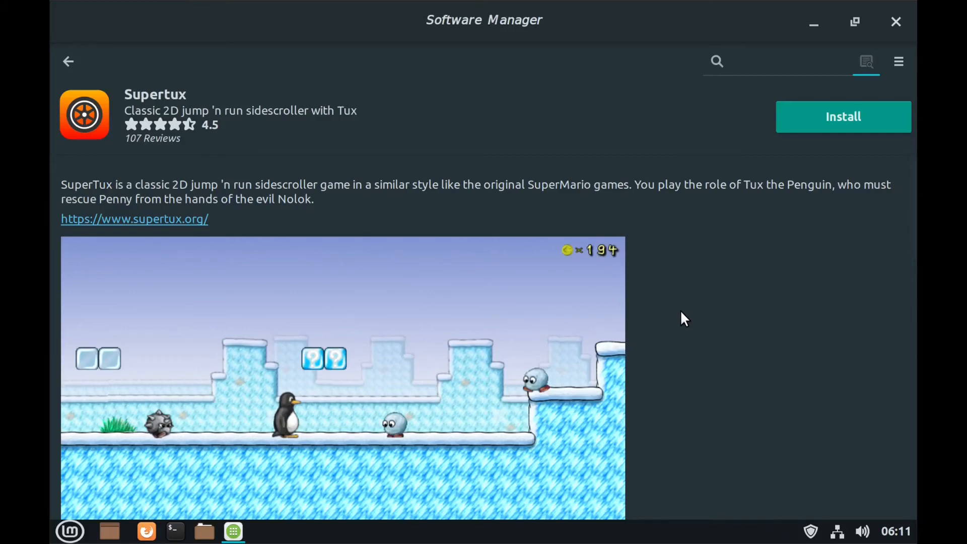
pyautogui.scroll(-1, 680, 312)
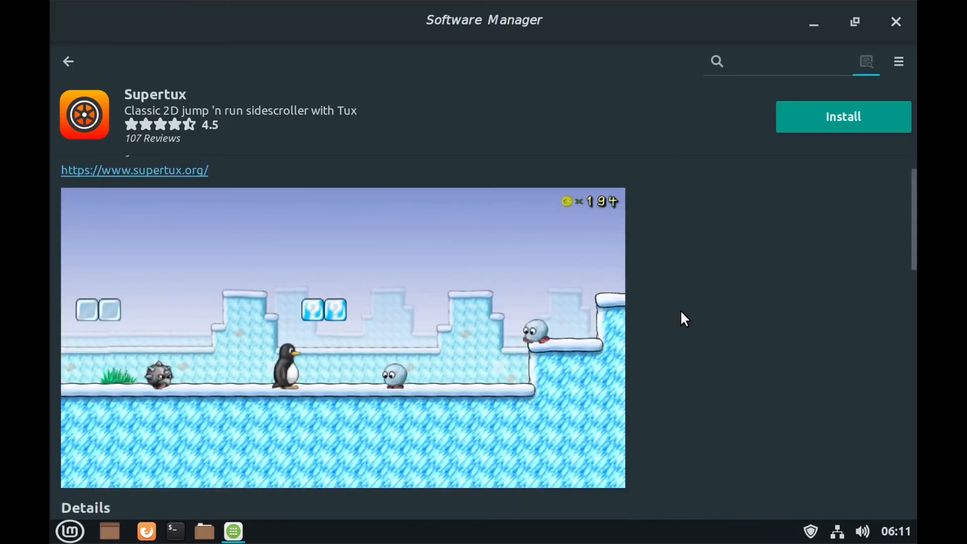
pyautogui.scroll(-4, 681, 313)
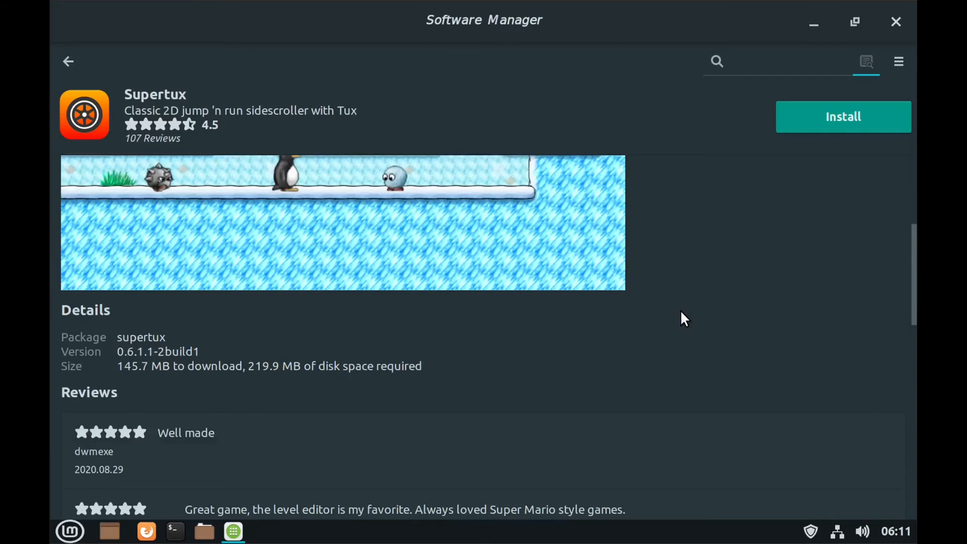
# Look through the Supertux user reviews, install the game by authenticating with the account password, and close the Software Manager.
pyautogui.scroll(-3, 680, 314)
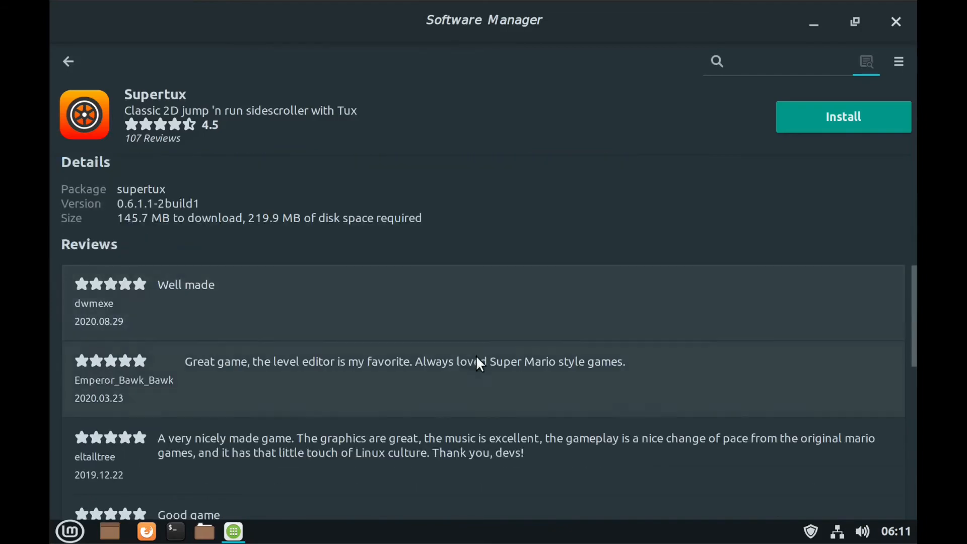
pyautogui.scroll(-4, 617, 370)
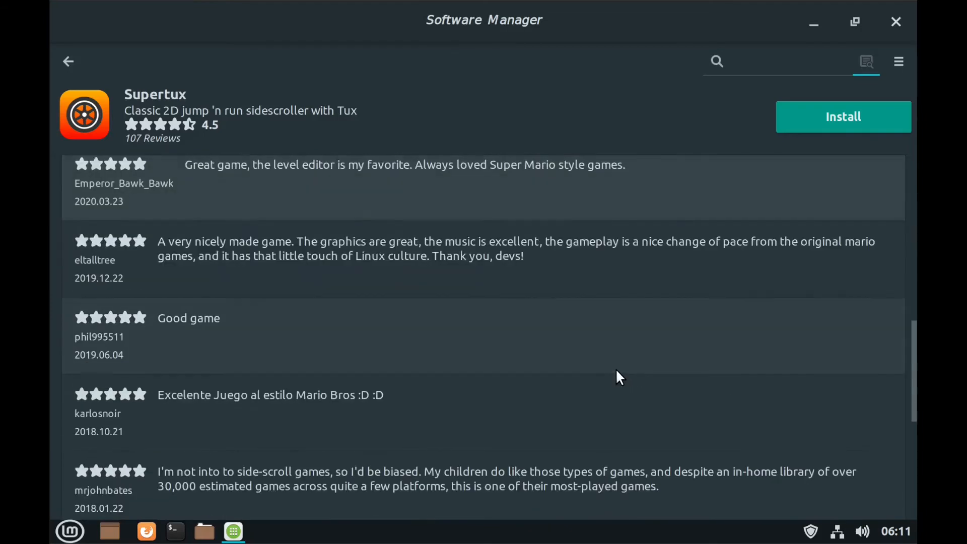
pyautogui.scroll(7, 616, 371)
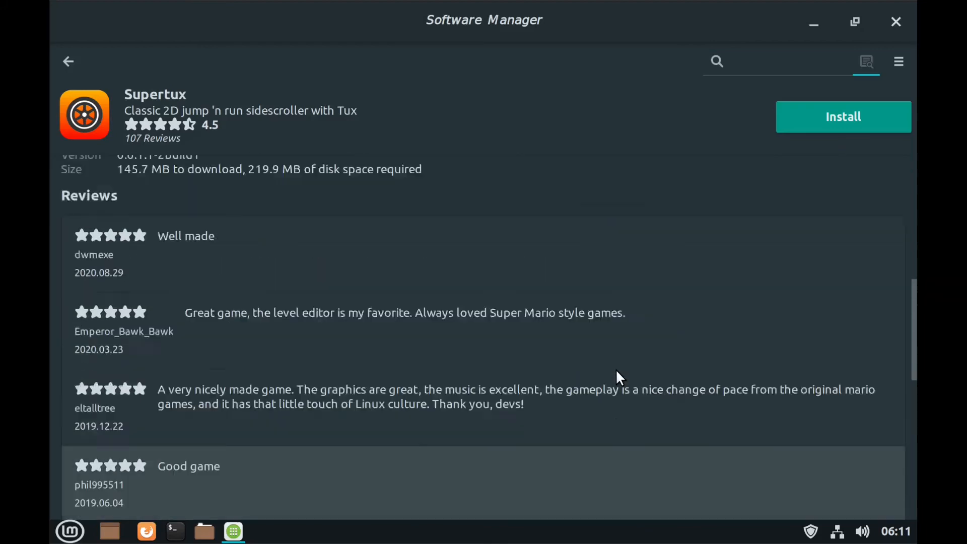
pyautogui.scroll(5, 612, 369)
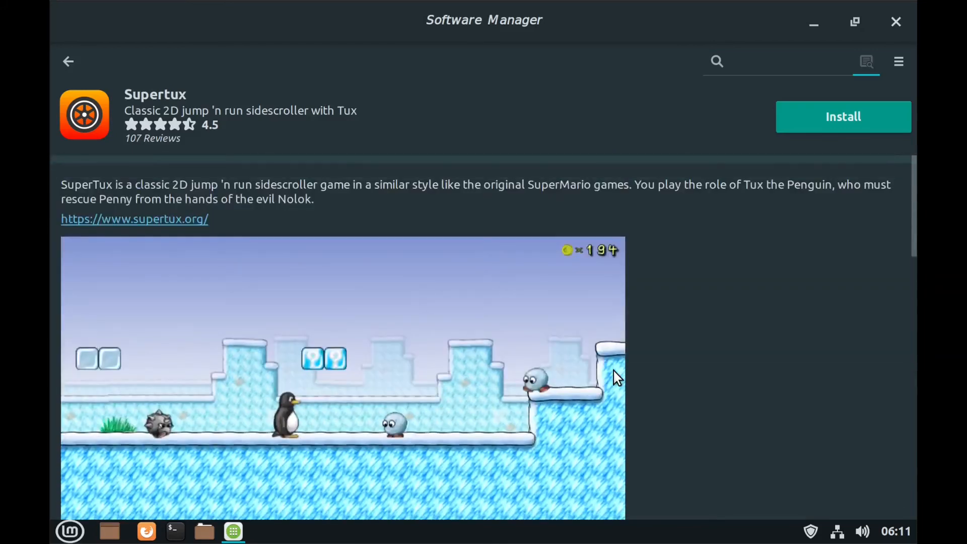
pyautogui.click(851, 117)
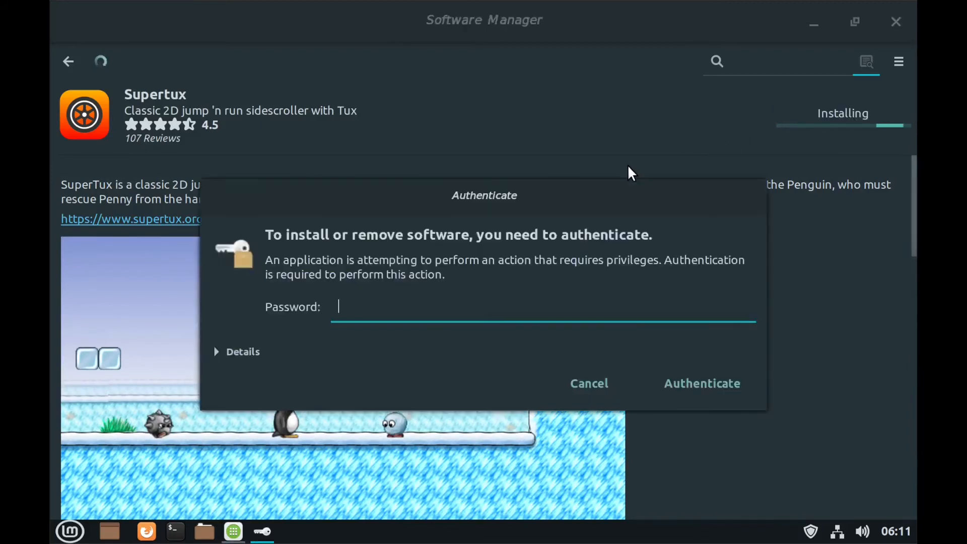
pyautogui.write('••••')
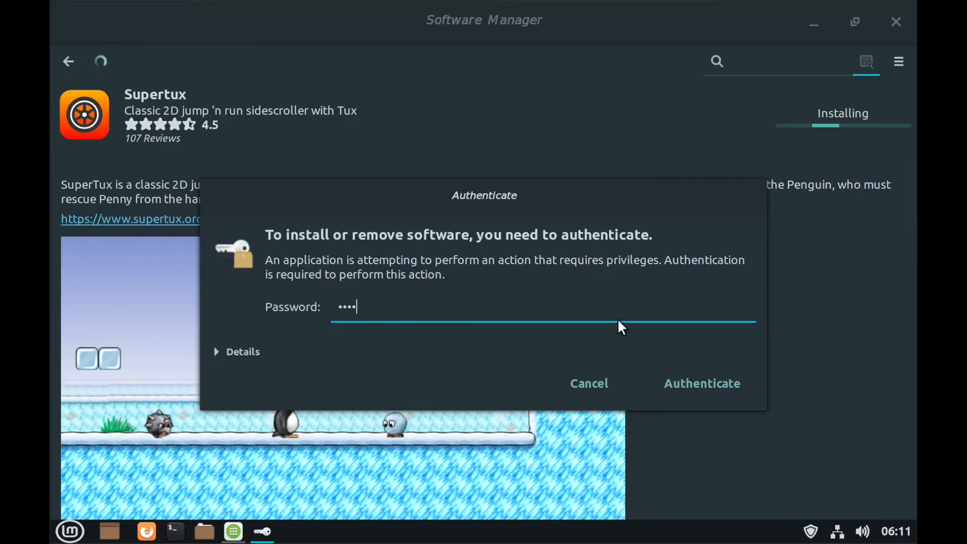
pyautogui.click(702, 385)
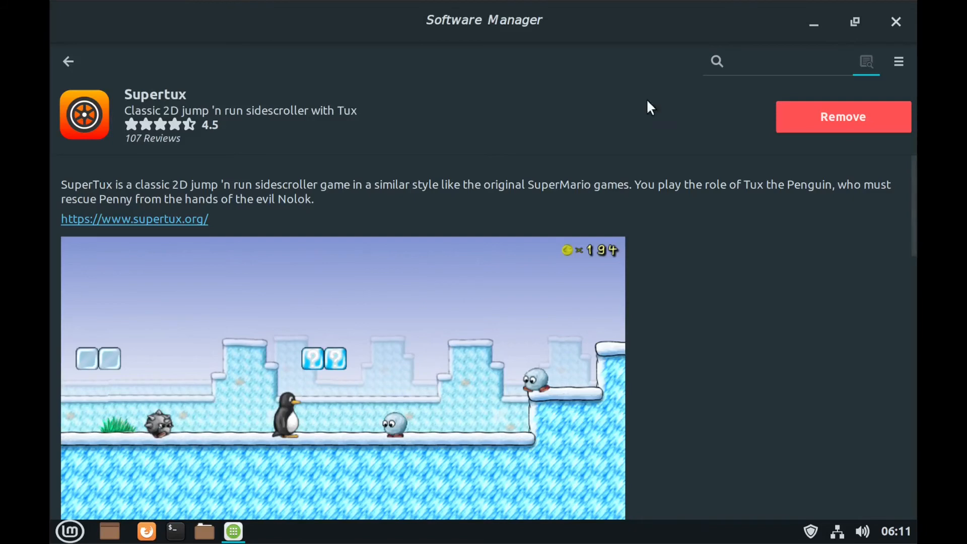
pyautogui.click(888, 23)
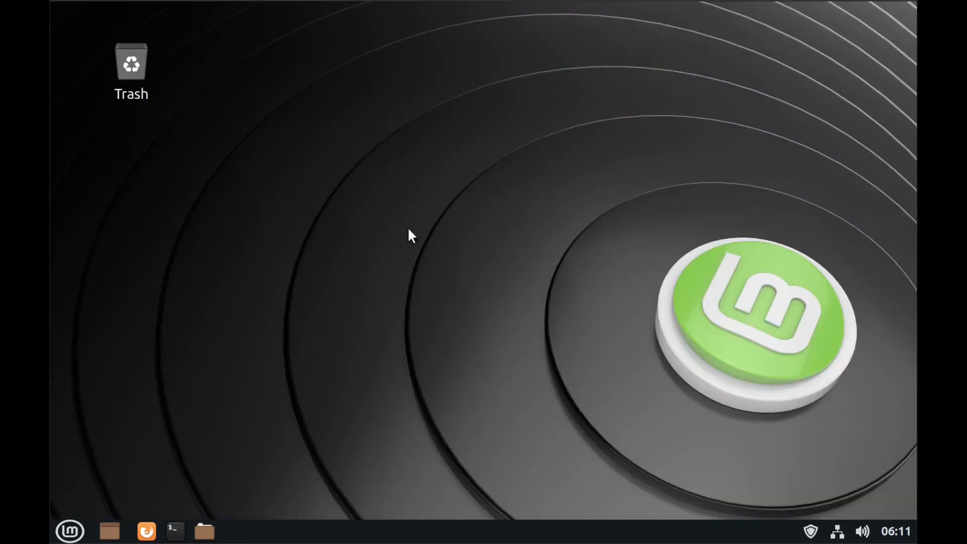
# Launch SuperTux 2 from the Games category of the application menu and quit from its title screen.
pyautogui.click(70, 531)
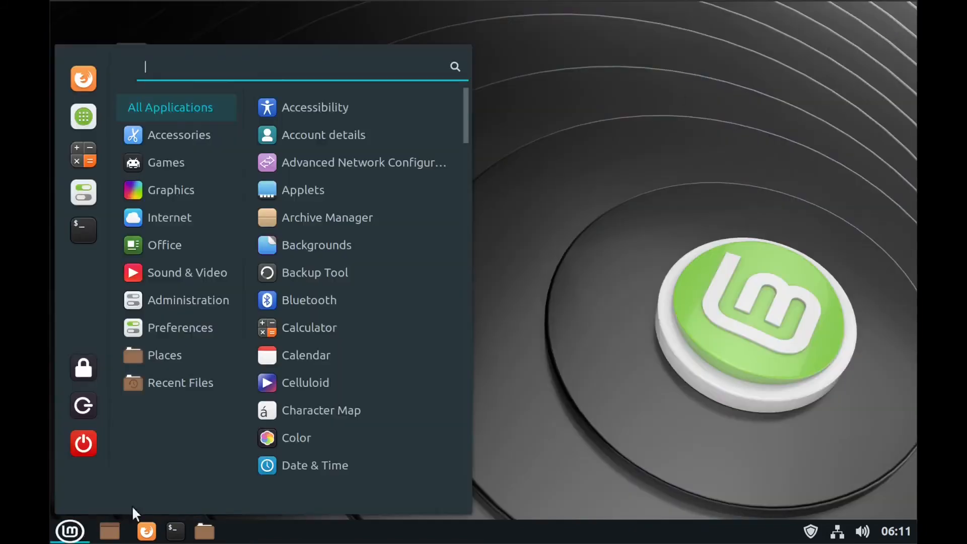
pyautogui.moveTo(189, 220)
pyautogui.moveTo(172, 164)
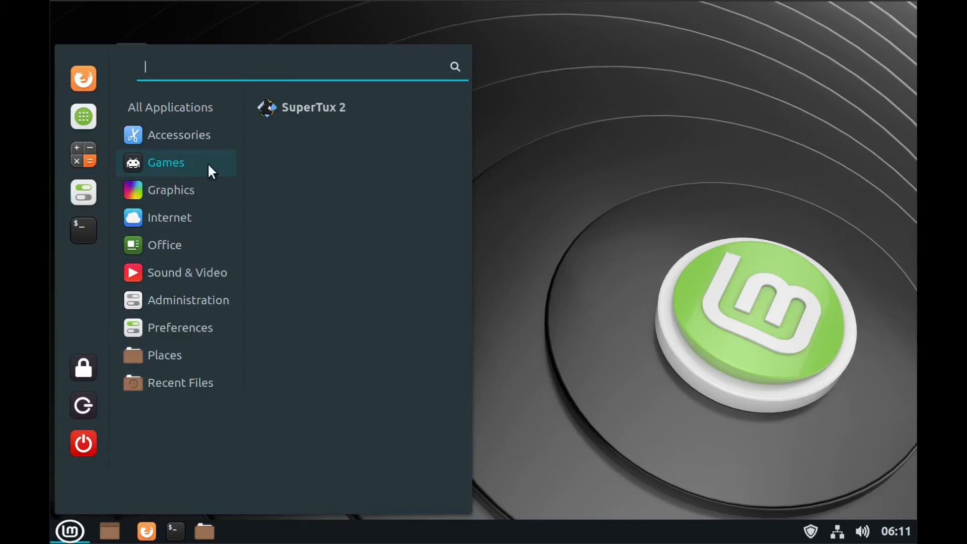
pyautogui.click(306, 107)
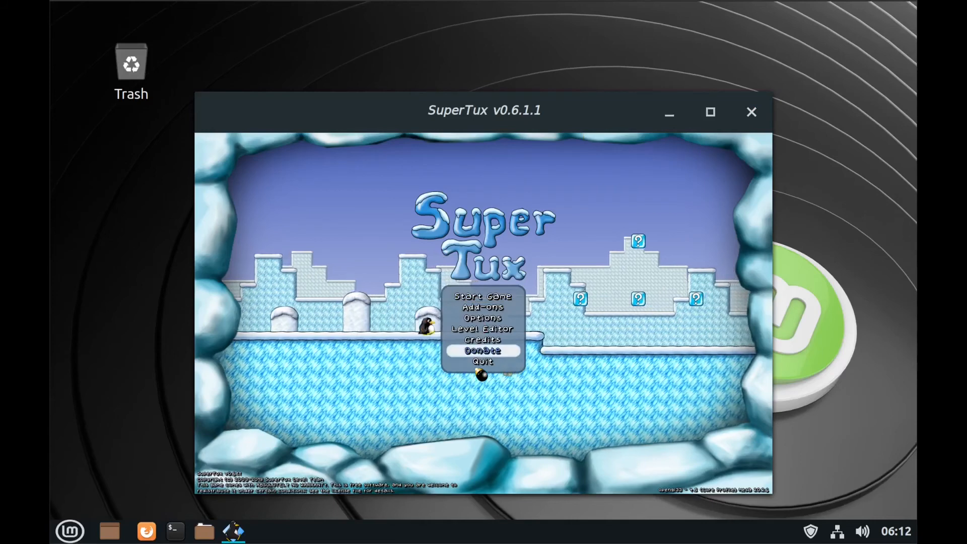
pyautogui.click(483, 361)
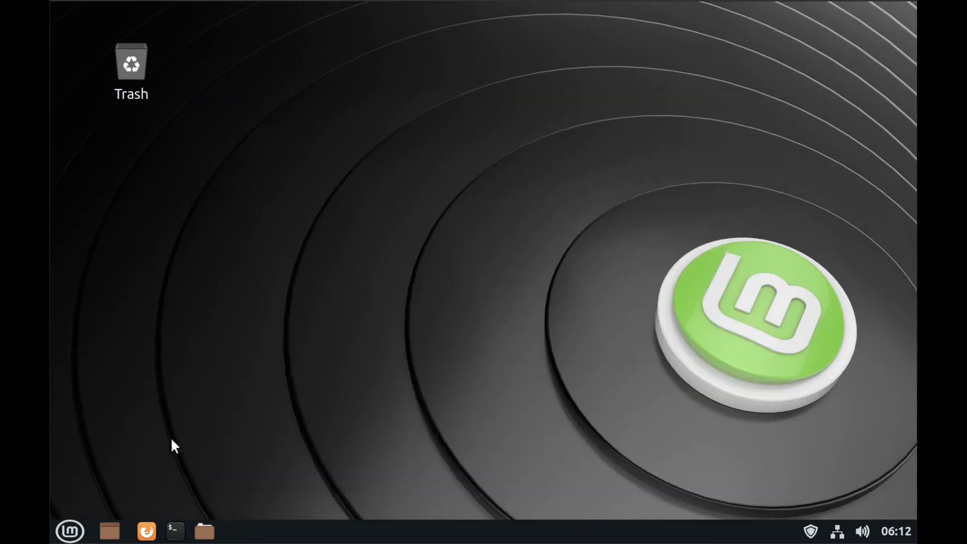
# Reopen the Software Manager, view the Office category and return to the start page.
pyautogui.click(70, 531)
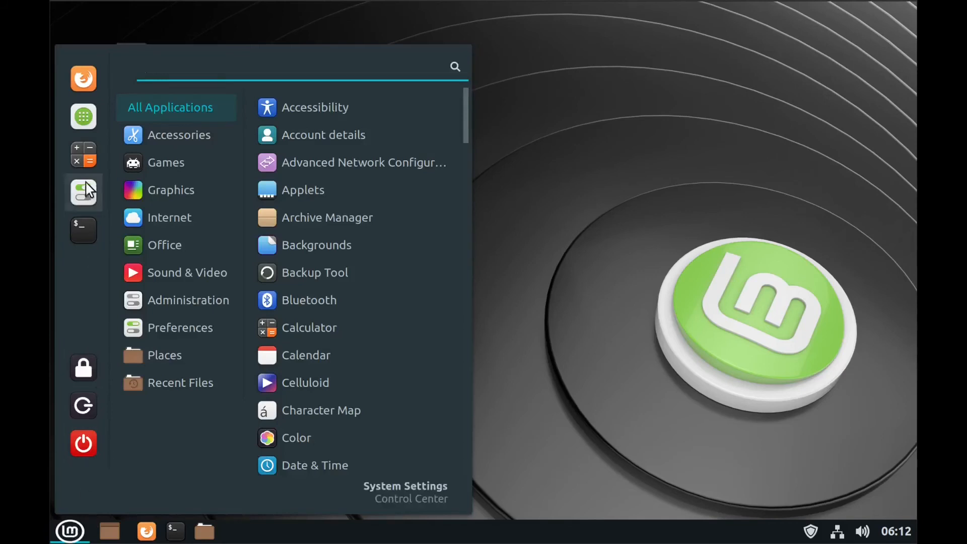
pyautogui.click(85, 121)
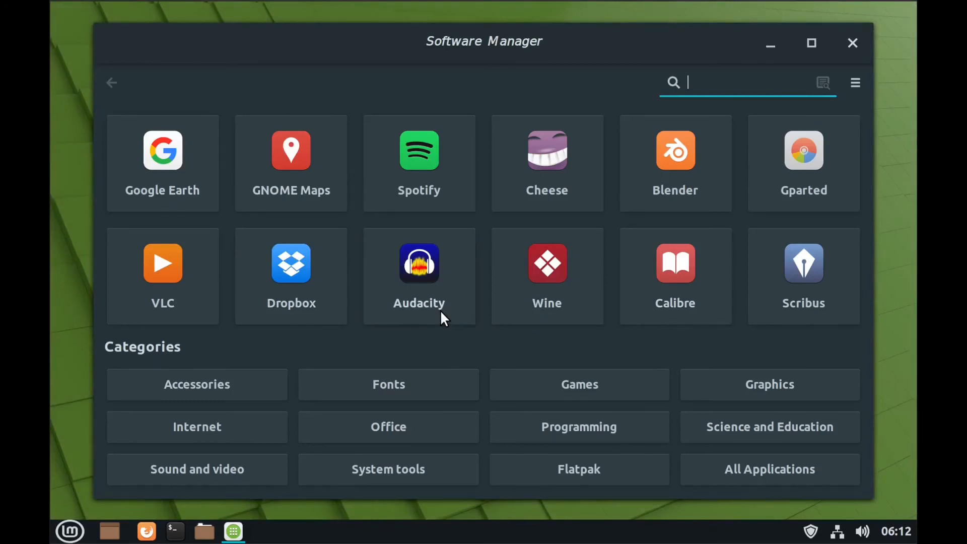
pyautogui.click(379, 425)
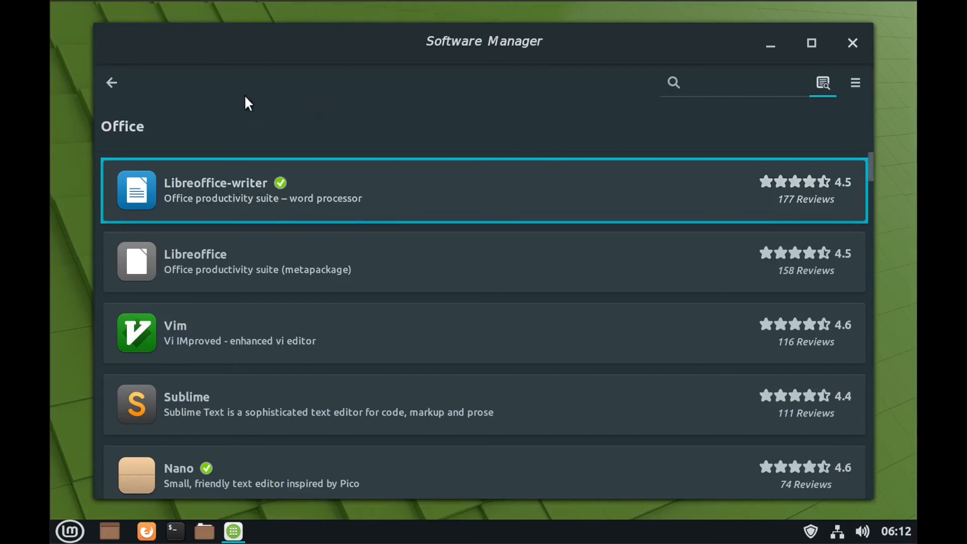
pyautogui.click(111, 82)
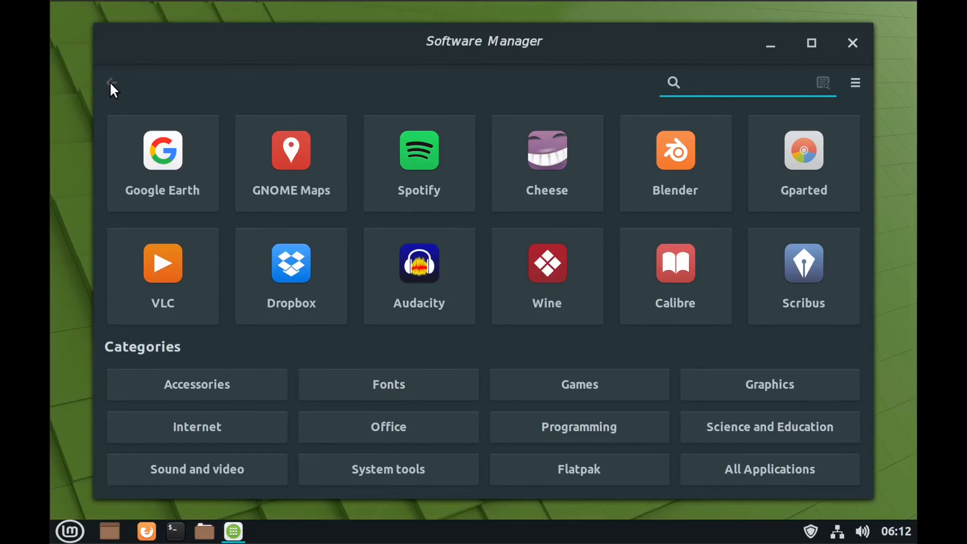
# Remove Supertux from the list of installed applications, authenticating with the account password, and close the Software Manager.
pyautogui.click(856, 84)
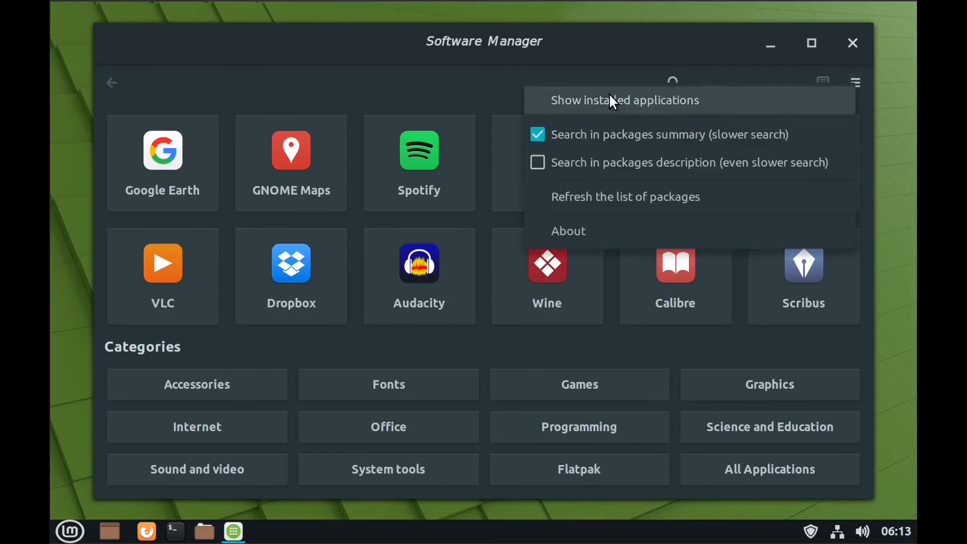
pyautogui.click(609, 93)
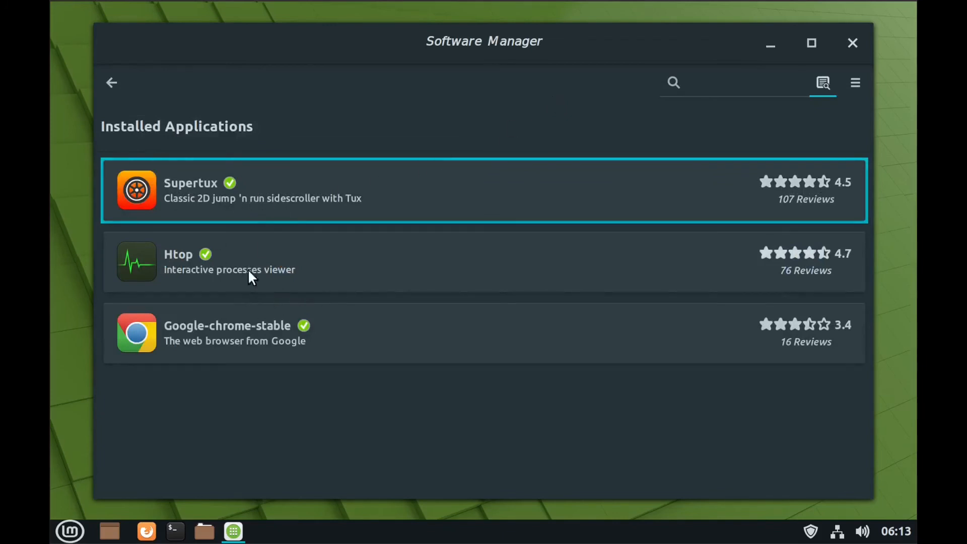
pyautogui.click(205, 190)
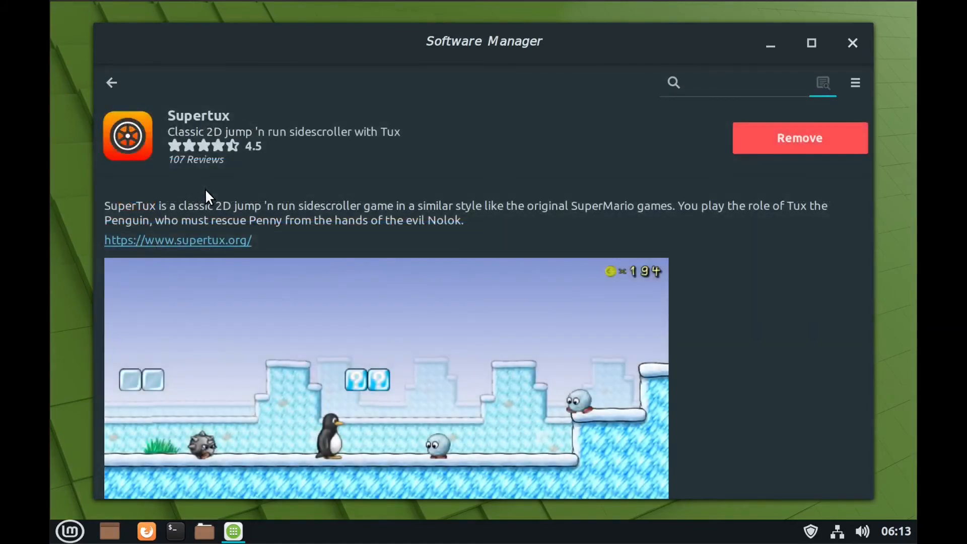
pyautogui.click(811, 138)
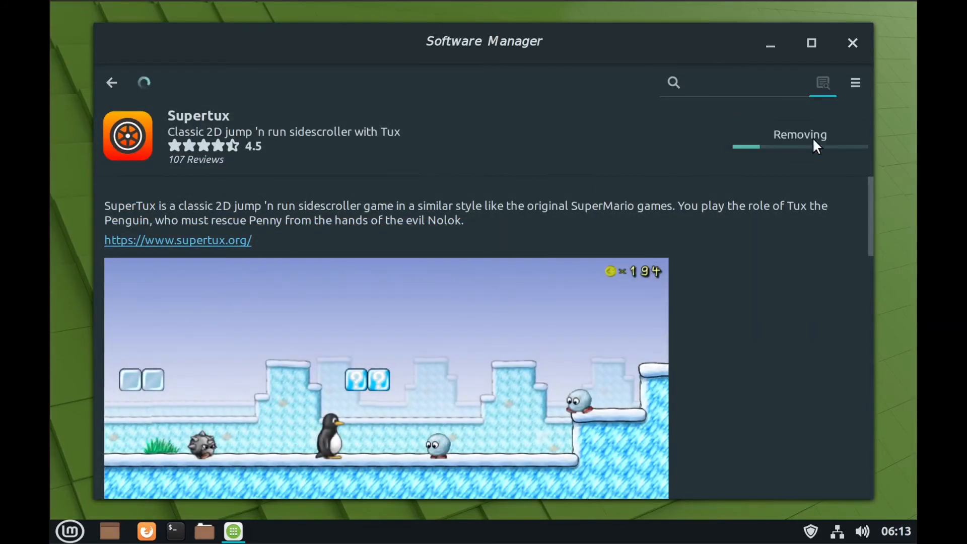
pyautogui.write('••••')
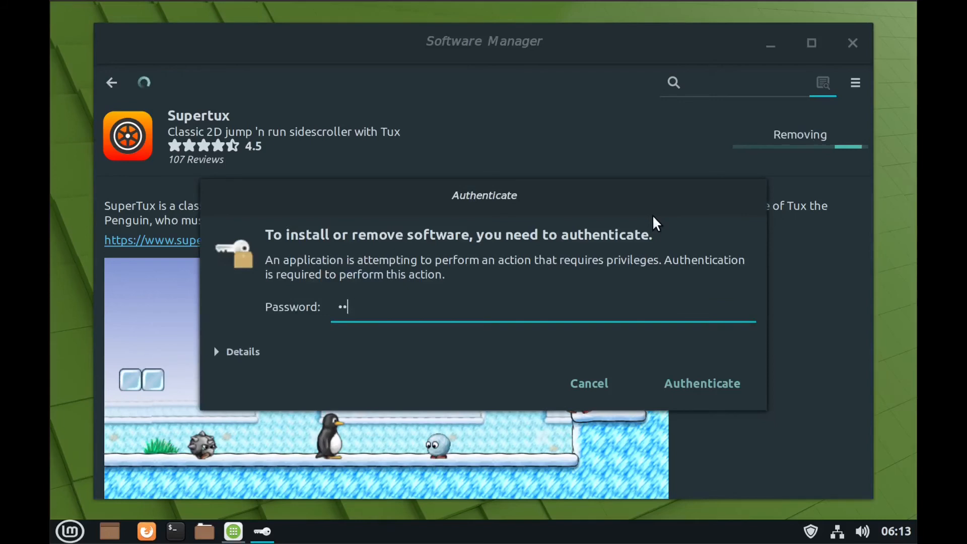
pyautogui.click(694, 384)
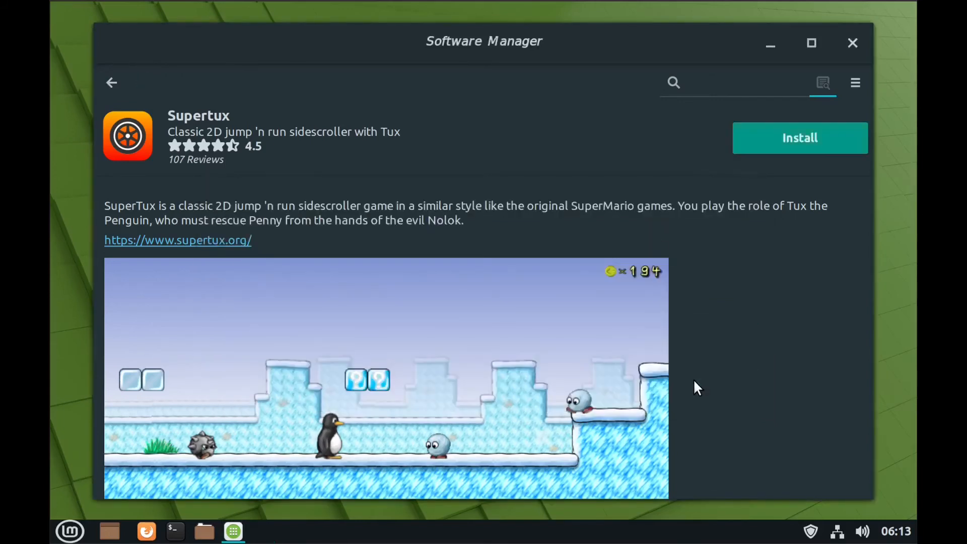
pyautogui.click(851, 44)
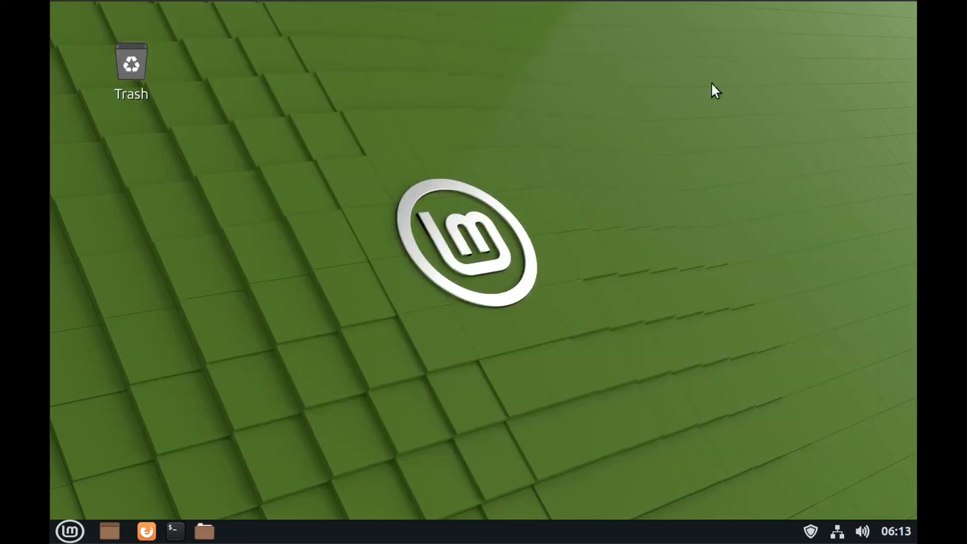
# Uninstall Google Chrome from the application menu's Internet category, authenticating with the account password and approving the package removal.
pyautogui.click(69, 531)
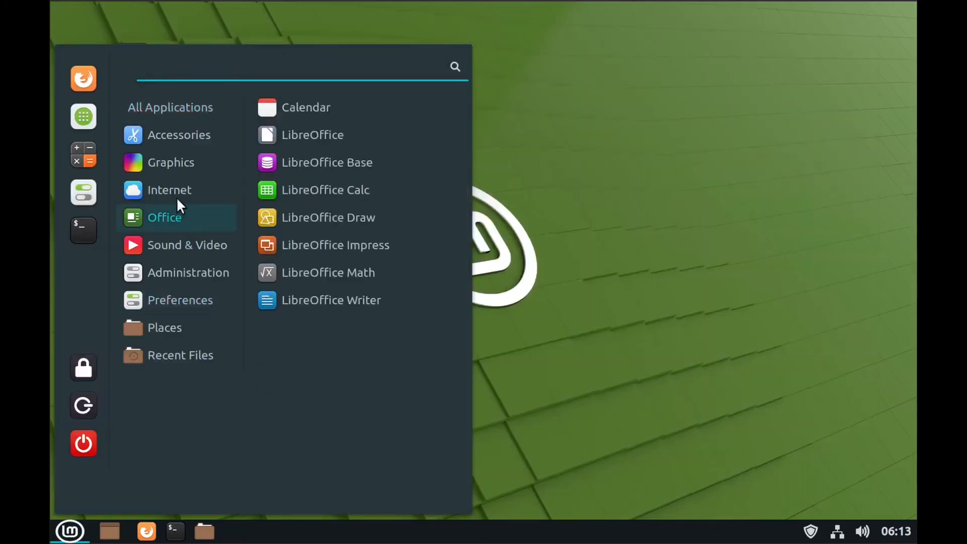
pyautogui.moveTo(171, 166)
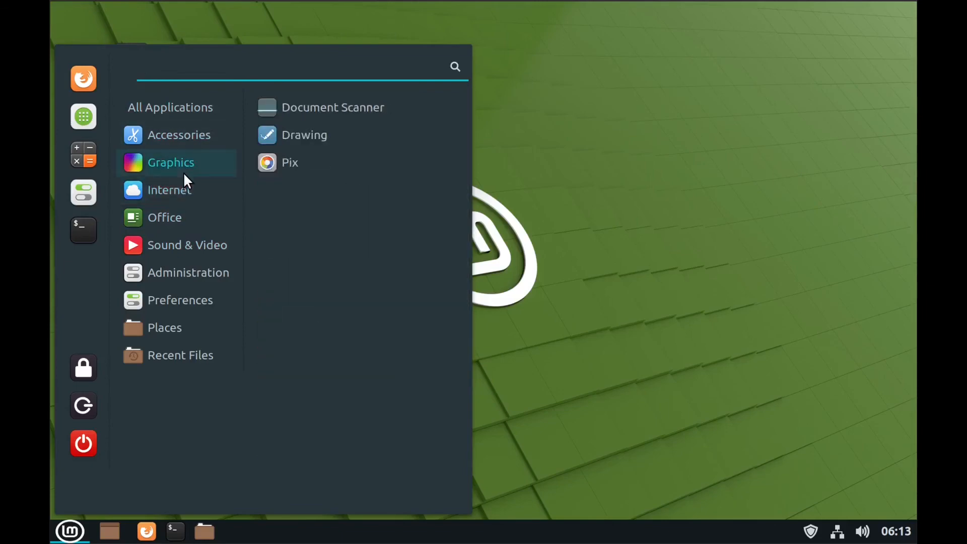
pyautogui.moveTo(176, 186)
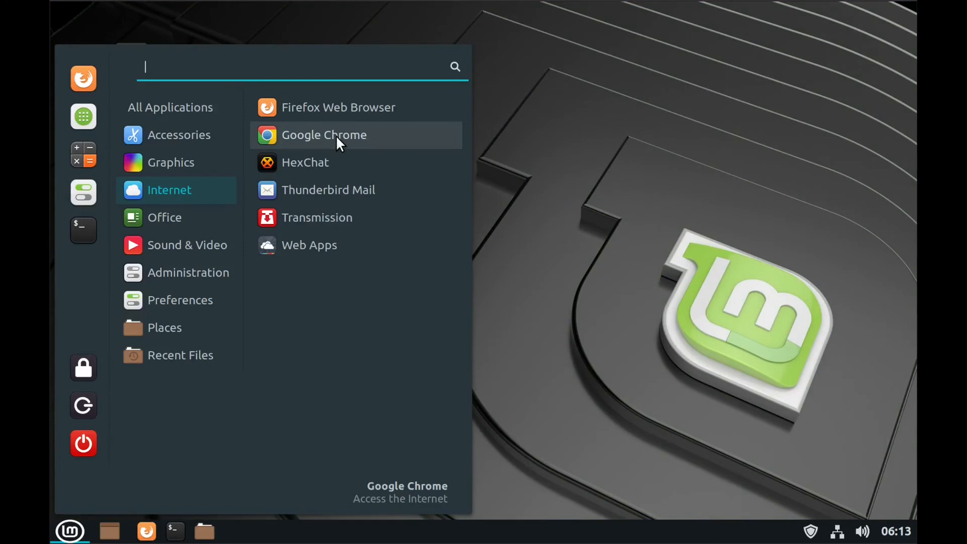
pyautogui.rightClick(335, 137)
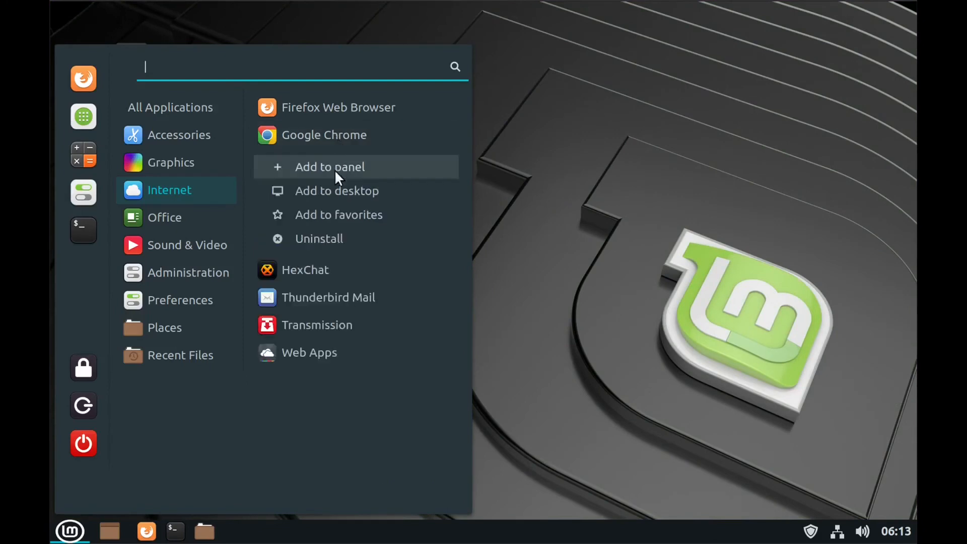
pyautogui.click(331, 238)
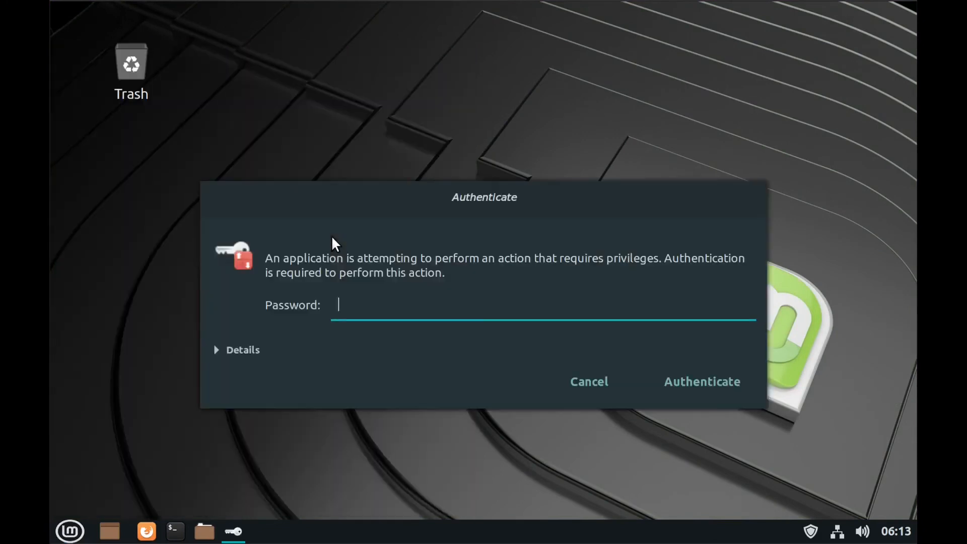
pyautogui.write('••••')
pyautogui.click(688, 385)
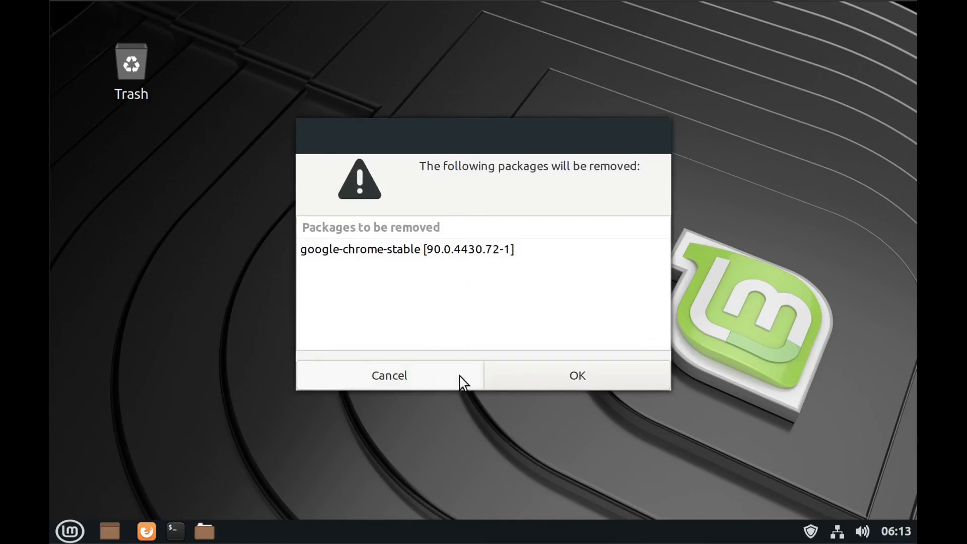
pyautogui.click(552, 379)
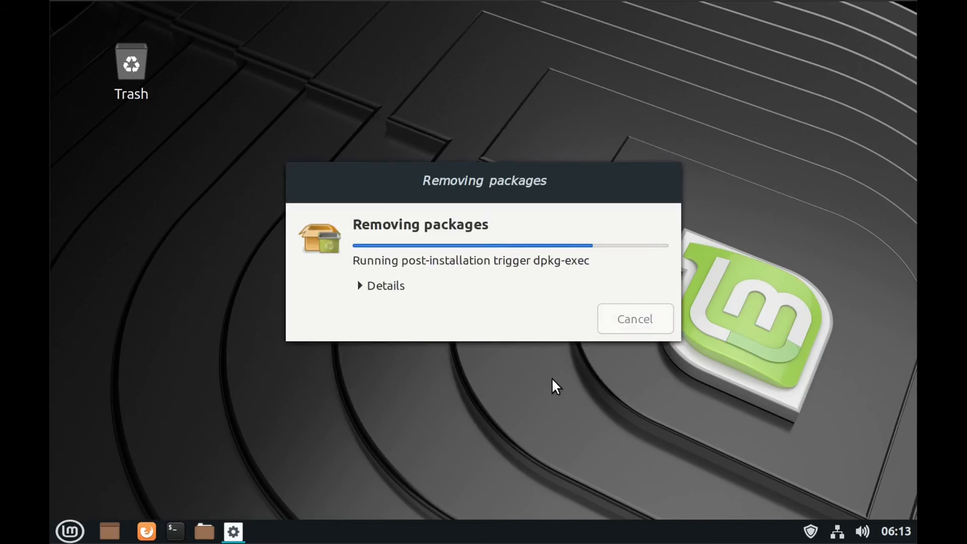
# Open the application menu.
pyautogui.click(70, 531)
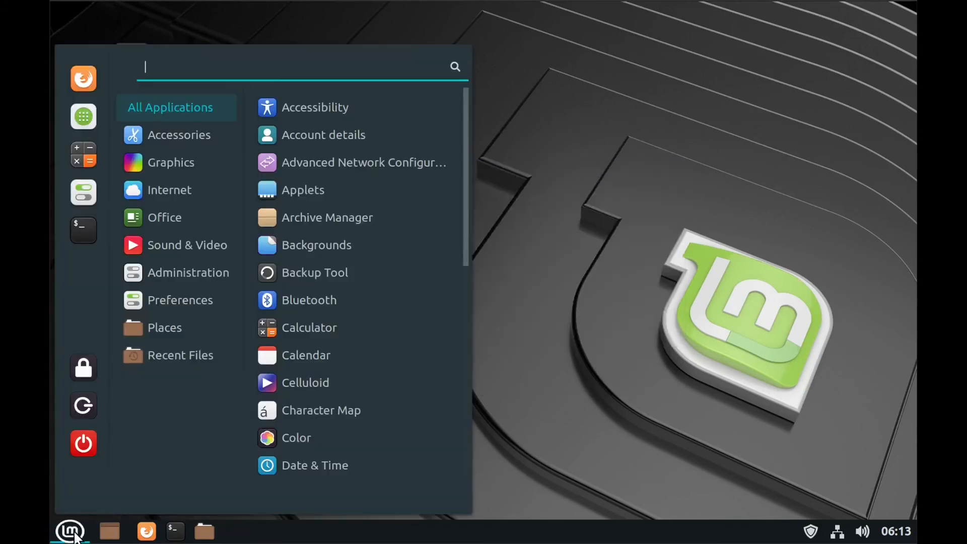